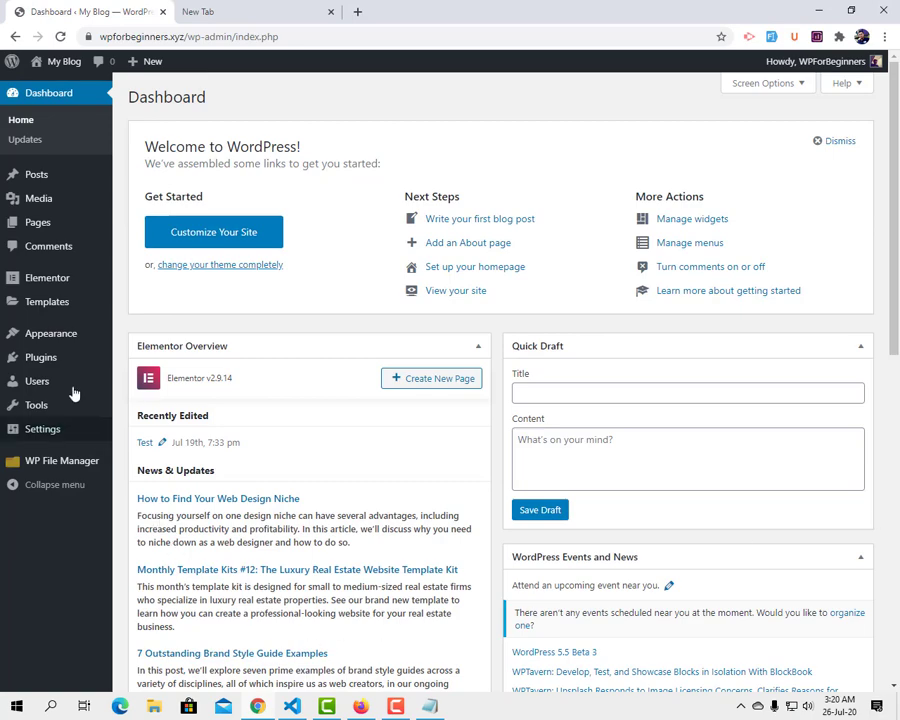
Search the plugin directory for "wppayform", then install and activate the Stripe Payments Plugin for WordPress – WPPayForm
mouse_move(68, 359)
click(140, 380)
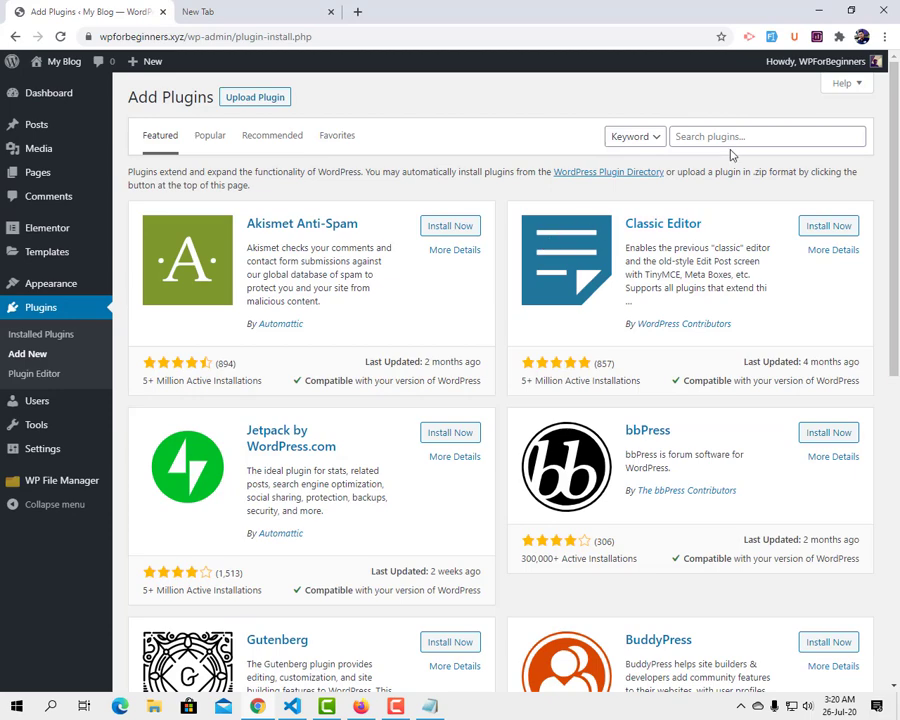
click(735, 136)
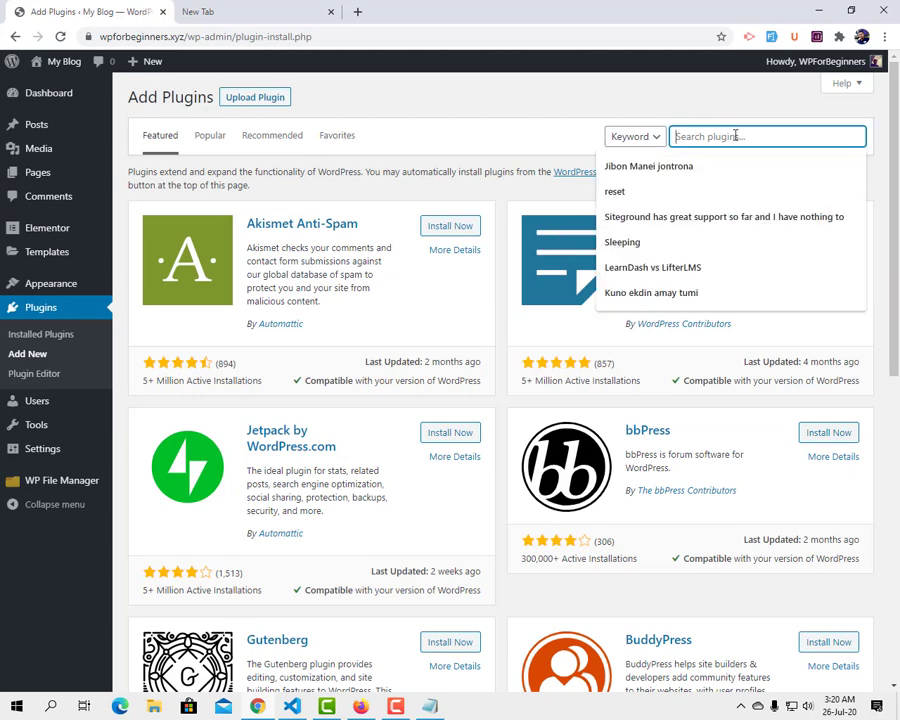
text(wppayform)
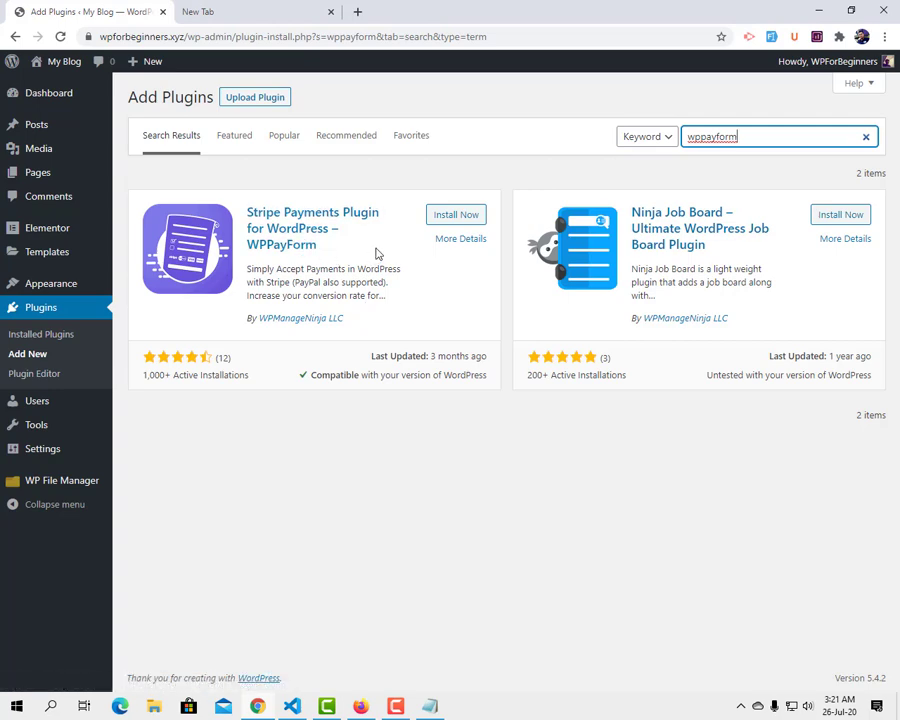
click(456, 219)
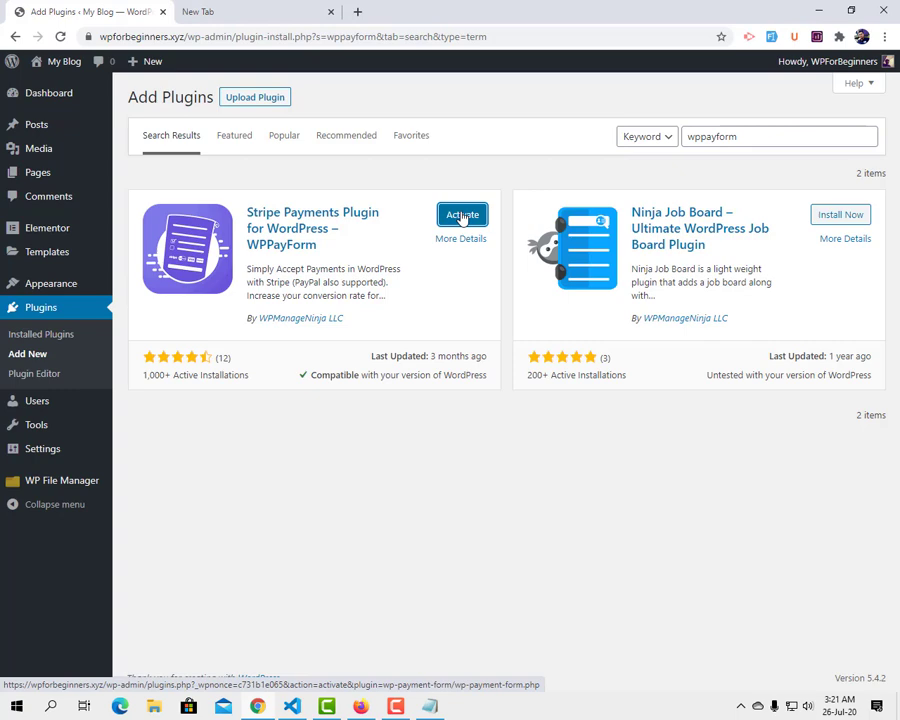
click(462, 216)
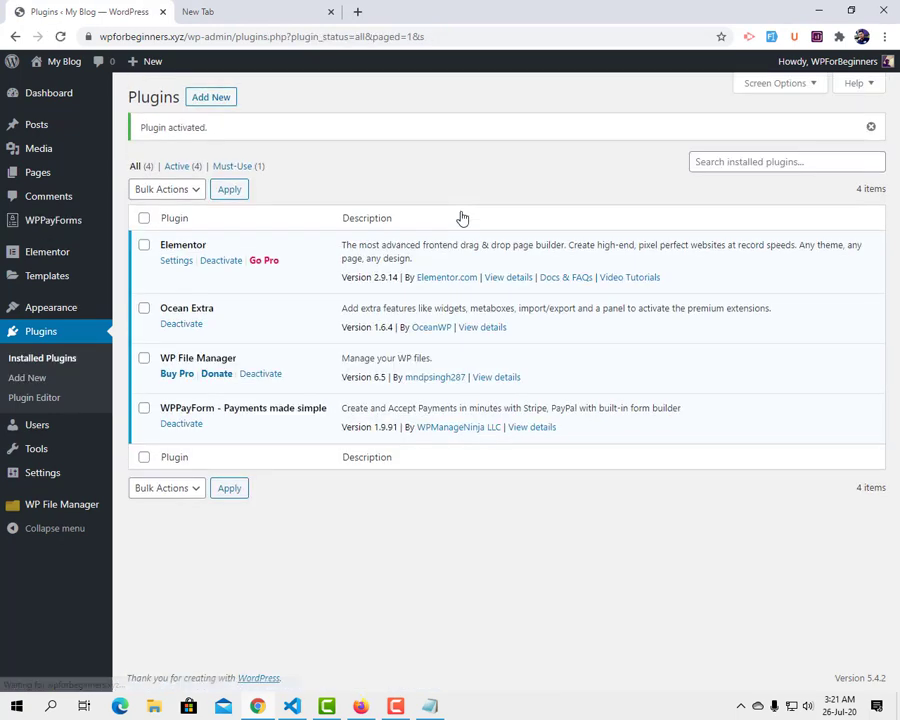
Open WPPayForms and check the lifetime license prices on the WPPayForm Pro upgrade page, closing that page when done
mouse_move(95, 216)
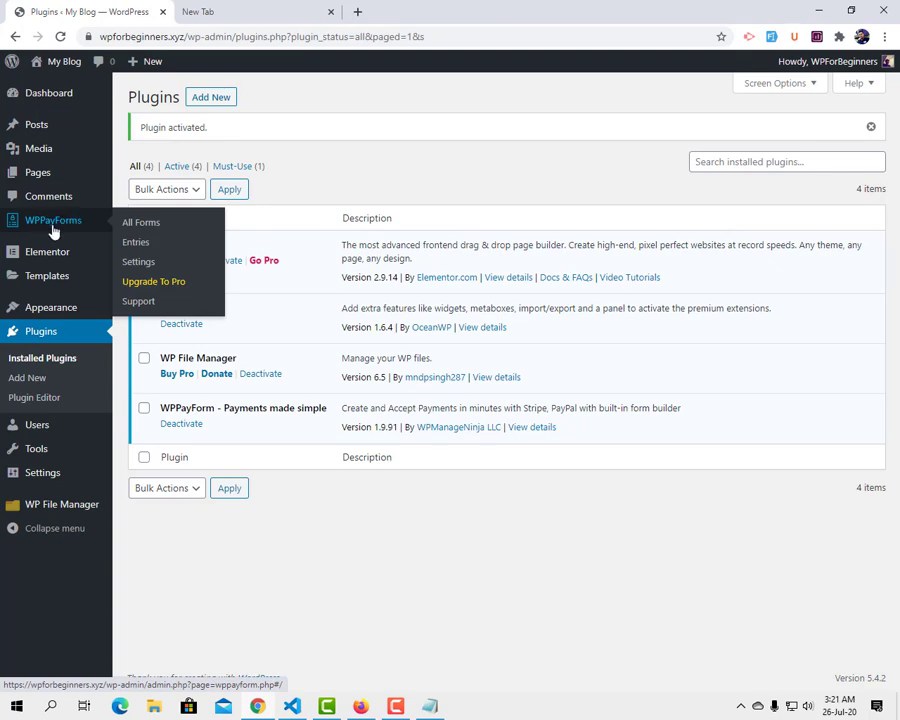
click(54, 229)
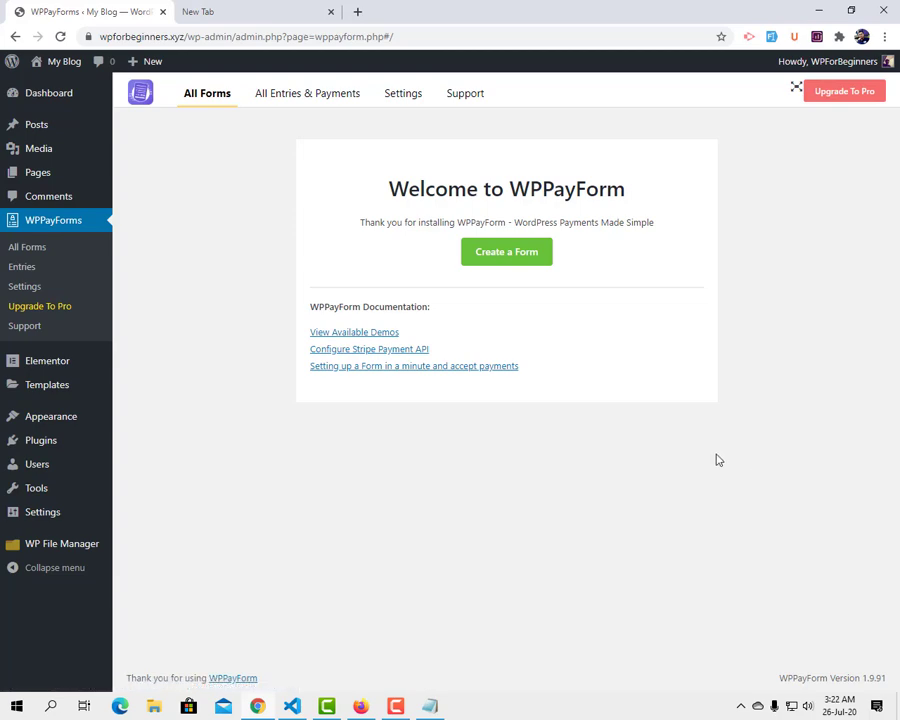
click(842, 93)
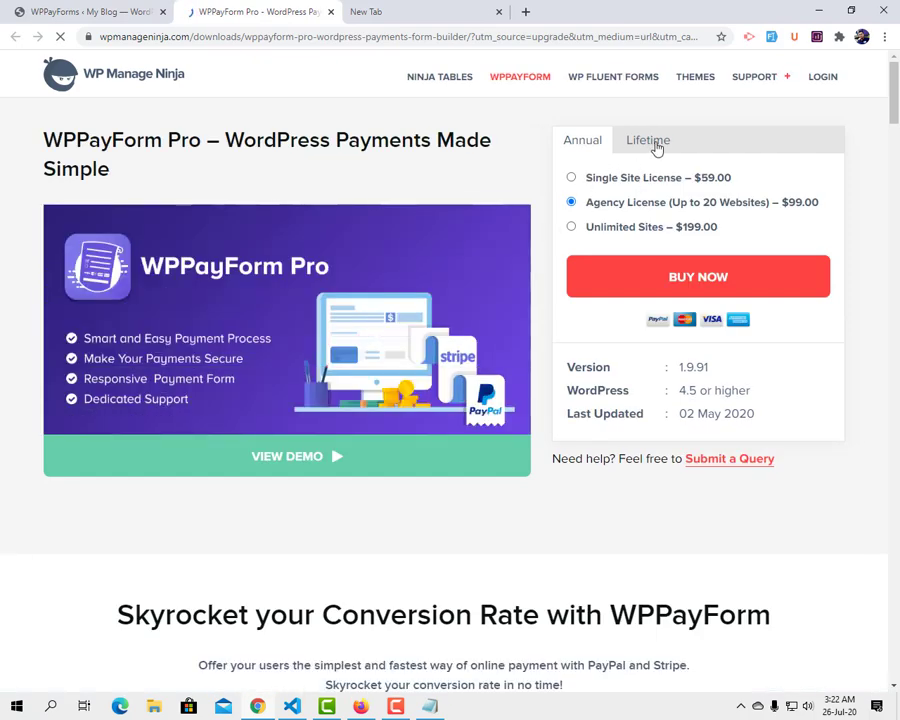
click(649, 143)
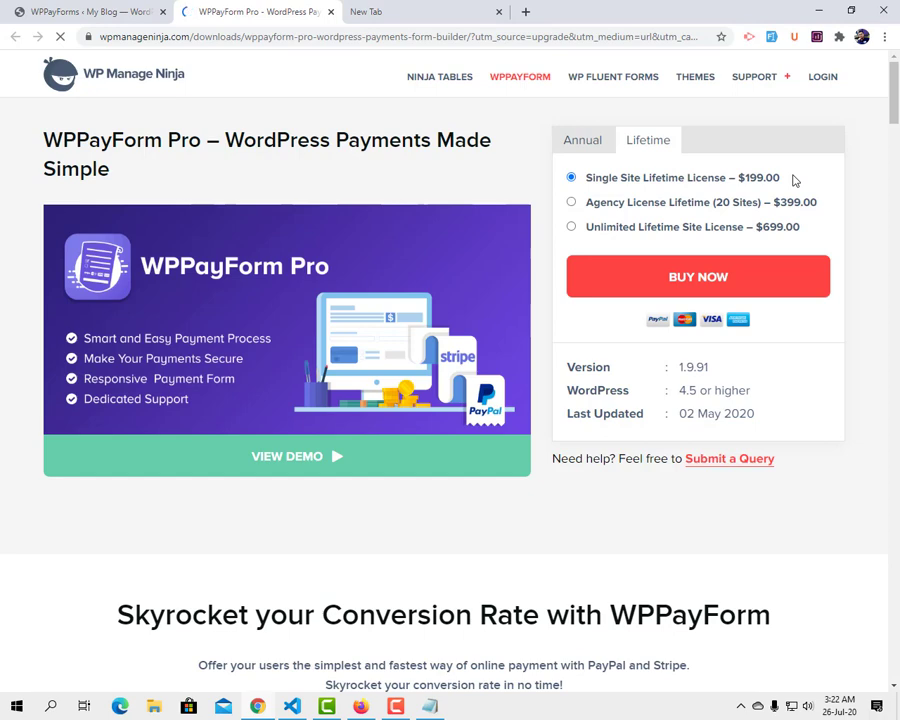
drag(795, 180, 739, 180)
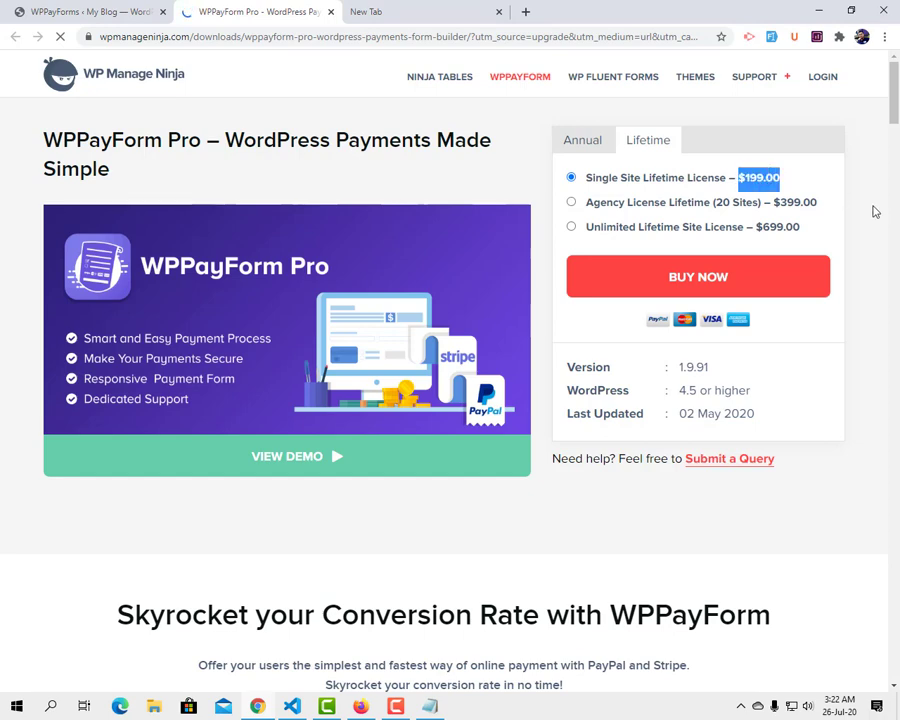
click(330, 12)
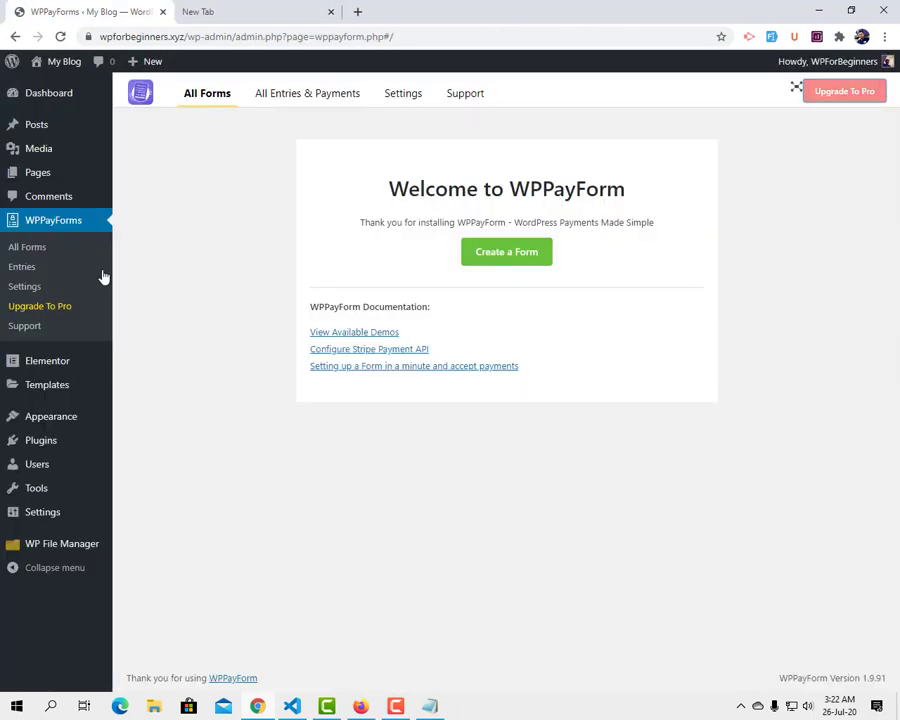
Upload the plugin archive wp-payment-form-pro.zip from the Downloads > Plugins folder, install it and activate it
click(122, 470)
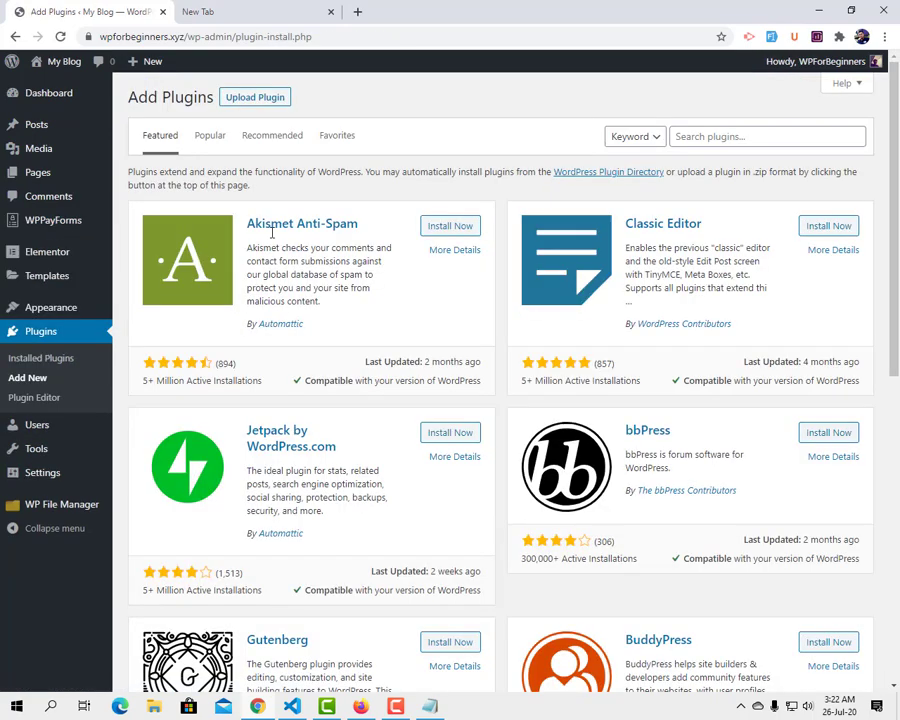
click(254, 100)
click(397, 224)
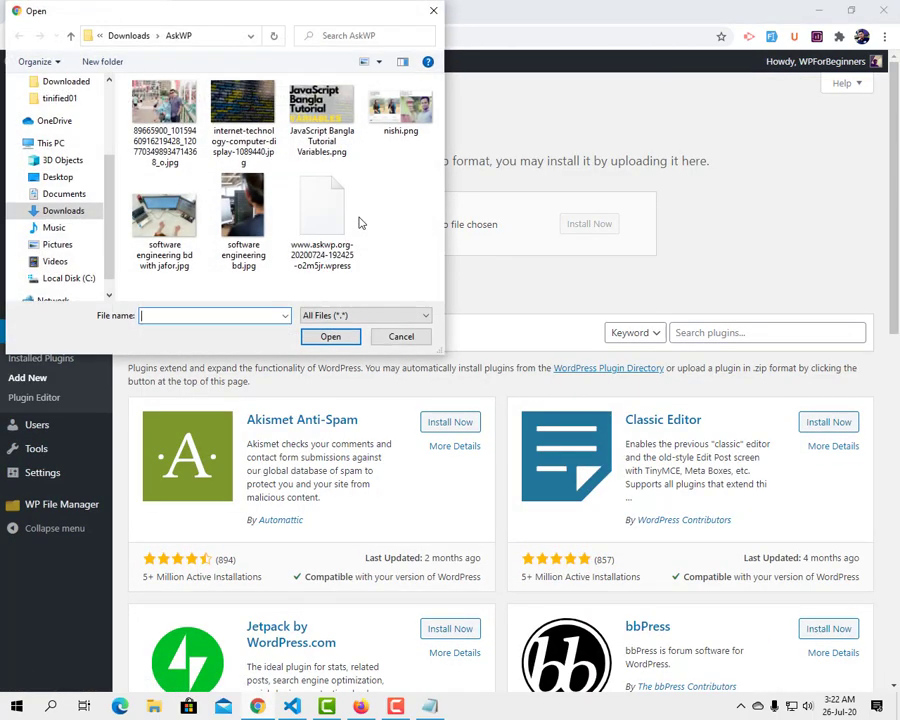
scroll(85, 200, up, 3)
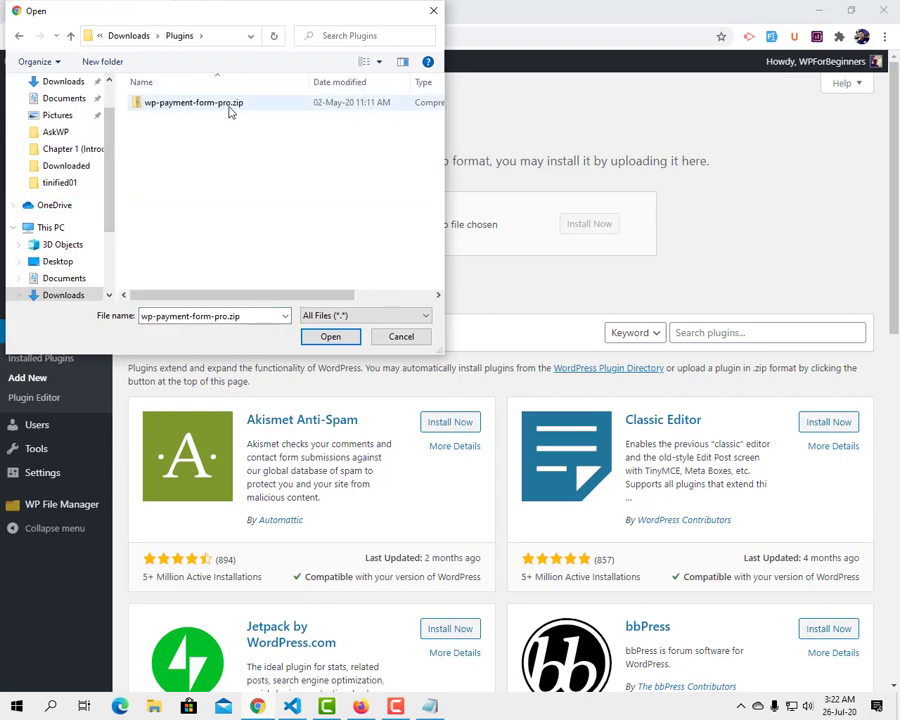
click(229, 108)
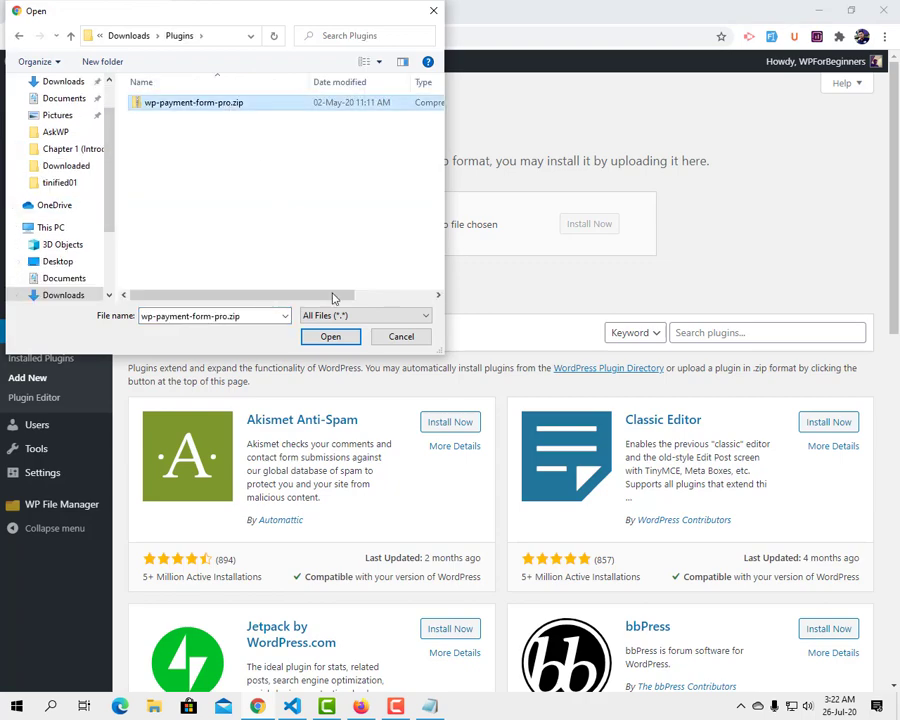
click(331, 337)
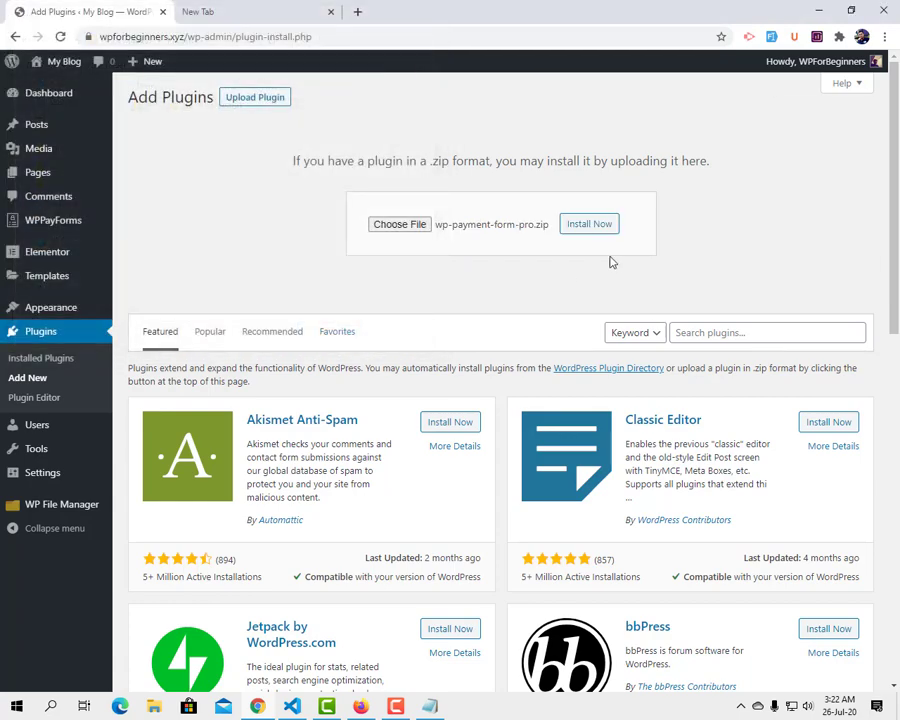
click(585, 224)
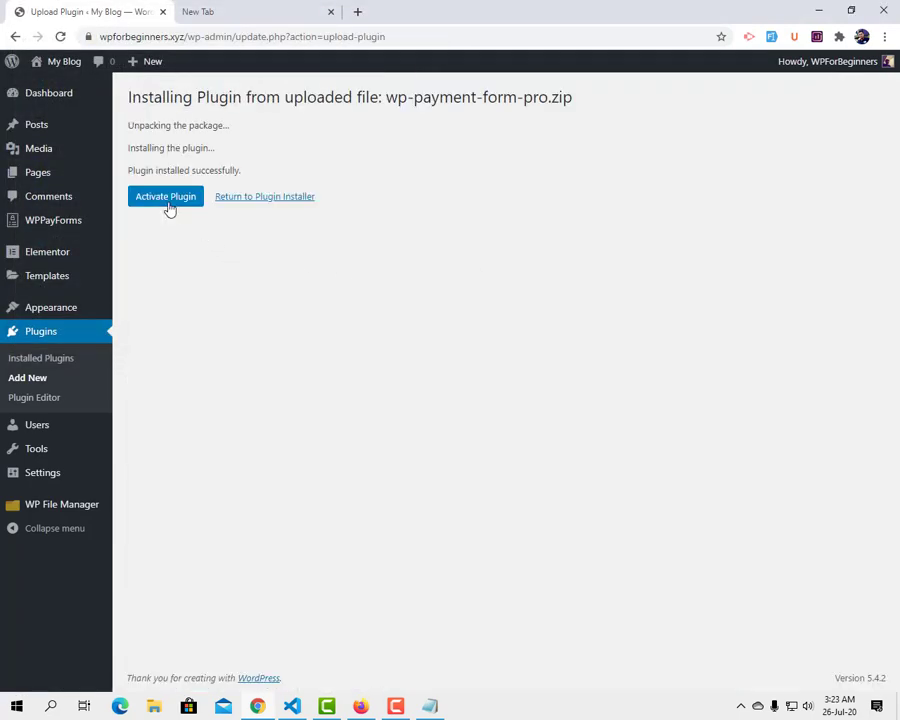
click(165, 202)
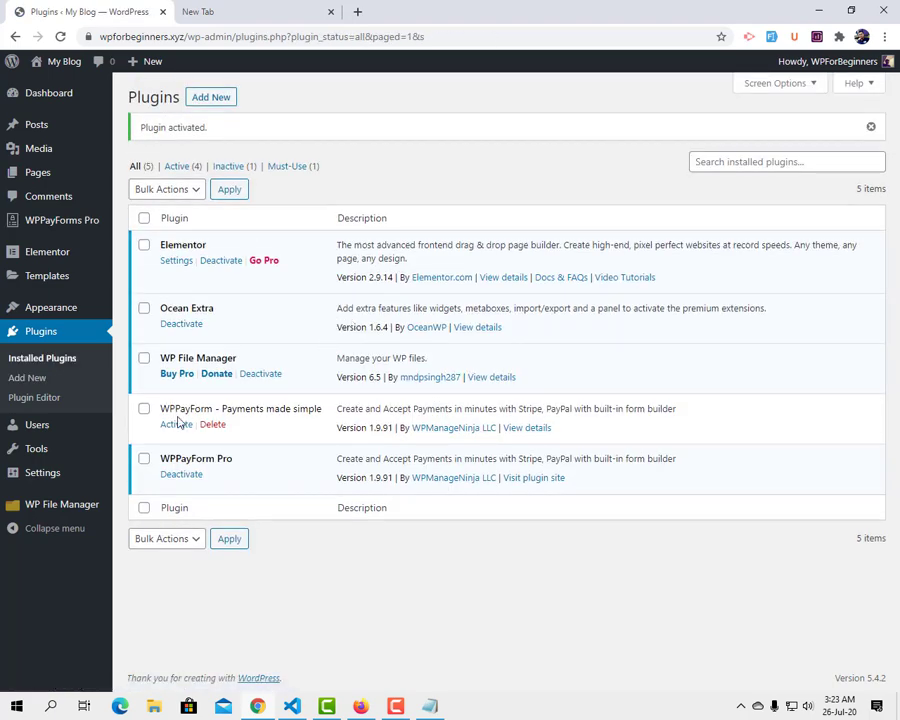
Open the WPPayForms Pro settings and check the plugin's license on the Licensing page
mouse_move(44, 315)
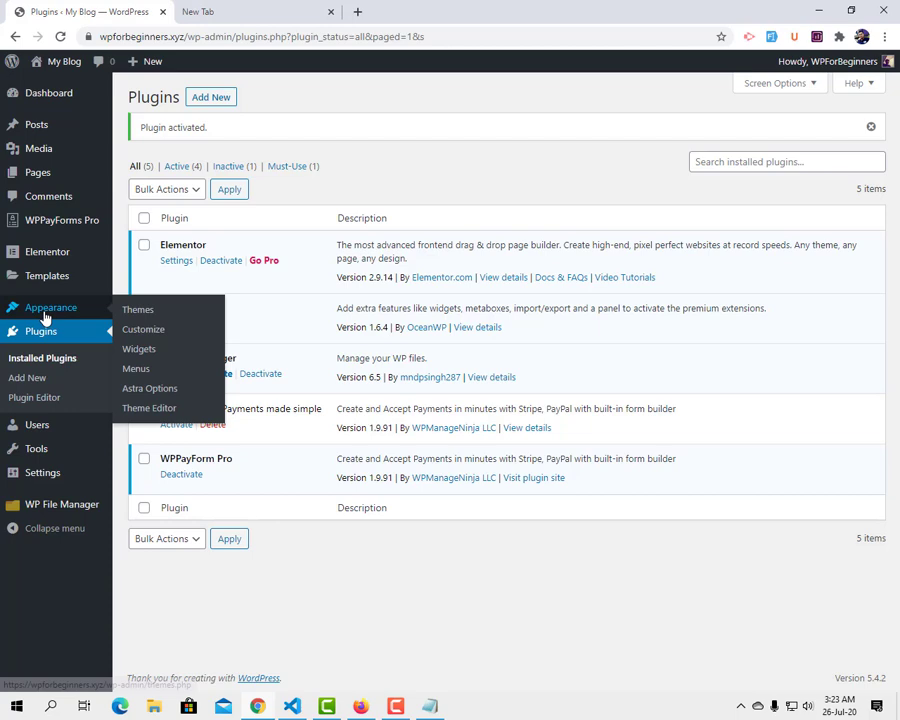
click(62, 230)
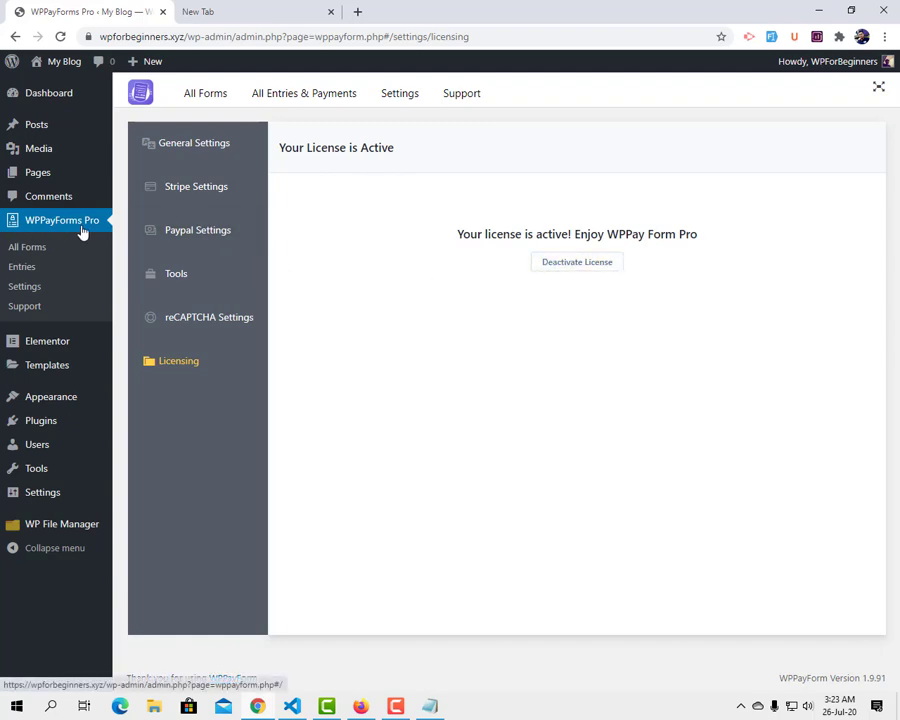
click(38, 292)
click(218, 372)
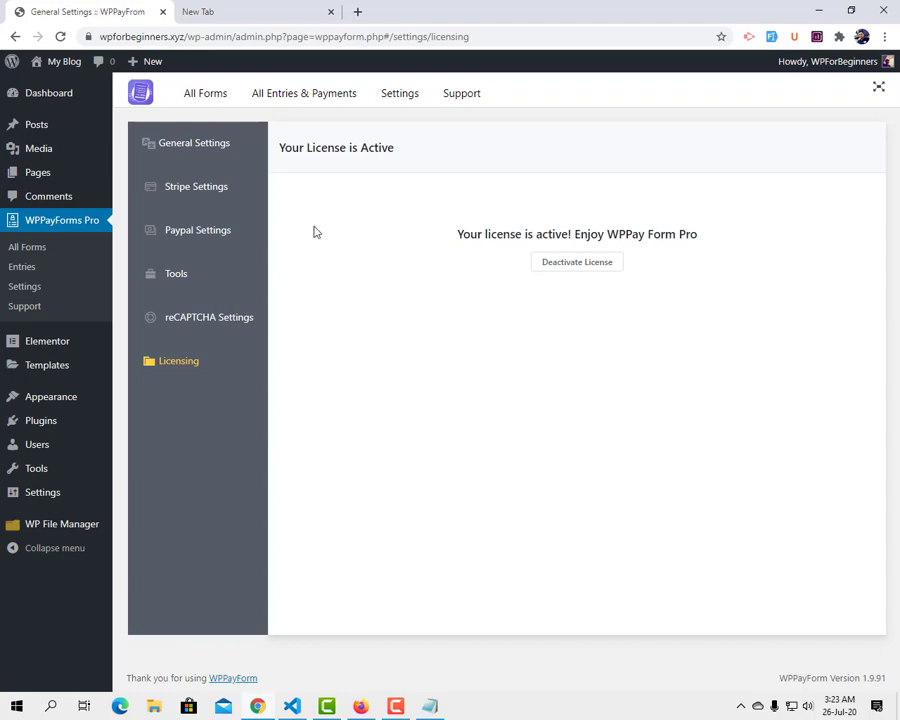
Clear the Test Publishable key in the Stripe gateway settings
click(222, 191)
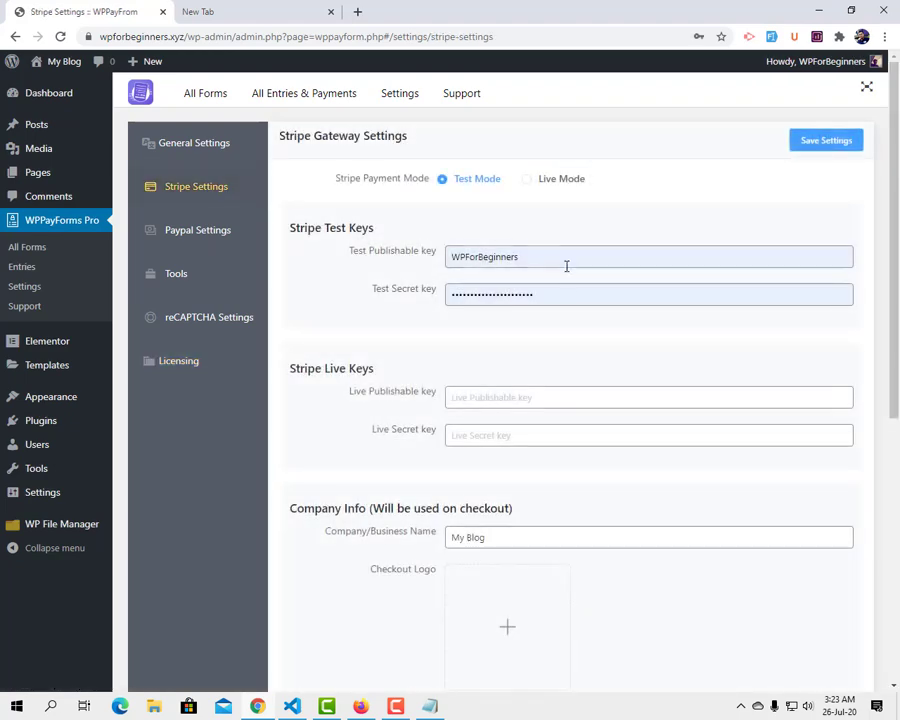
double_click(482, 254)
key(BackSpace)
click(516, 213)
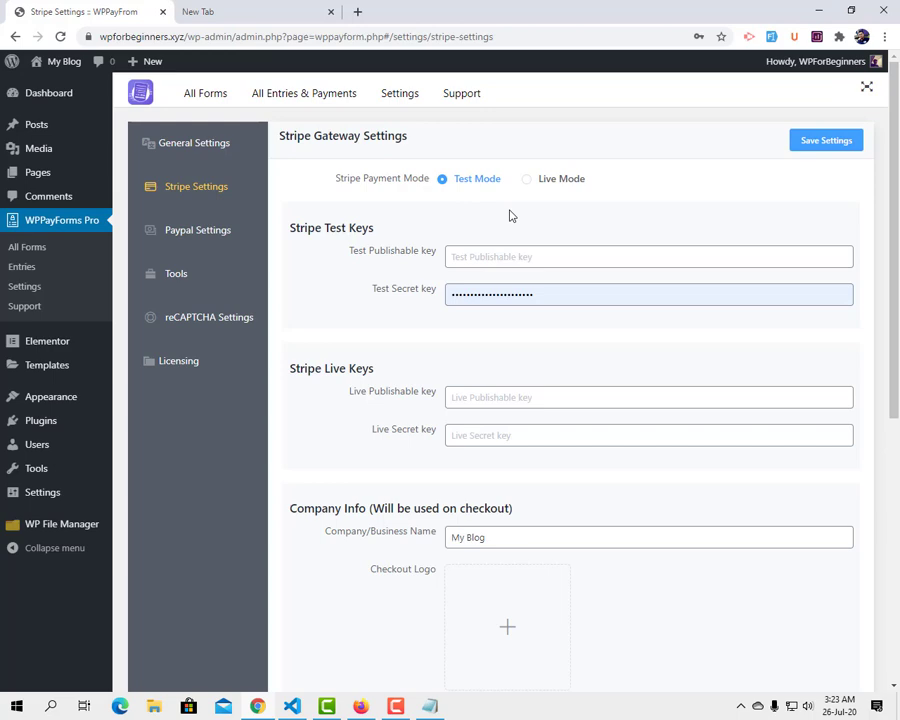
Search Google for "stripe dashboard" in the other browser tab and open the Stripe Dashboard sign-in page
click(256, 14)
click(241, 38)
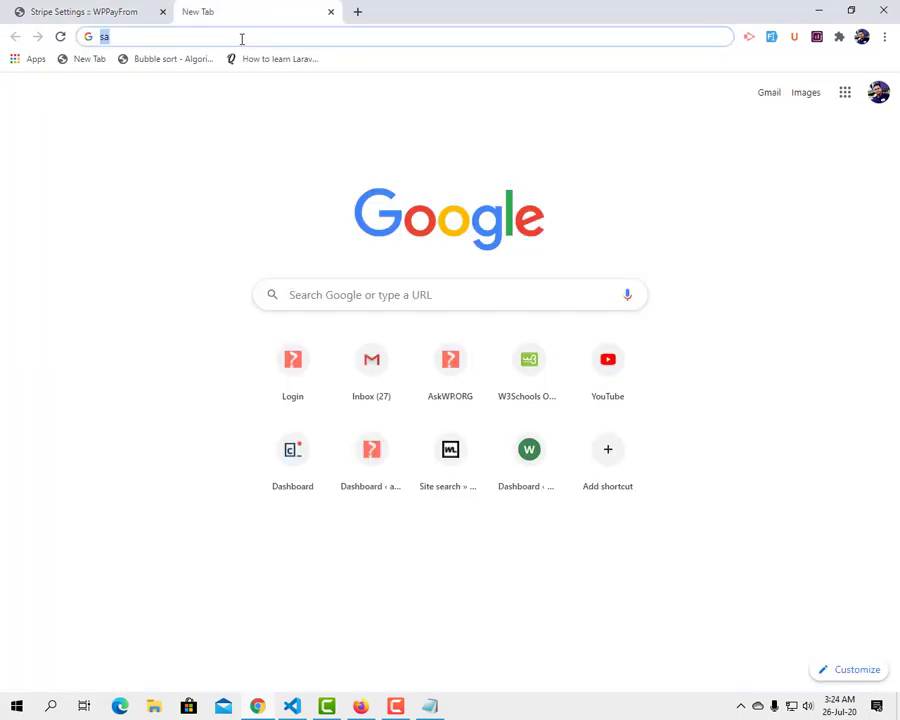
text(strip)
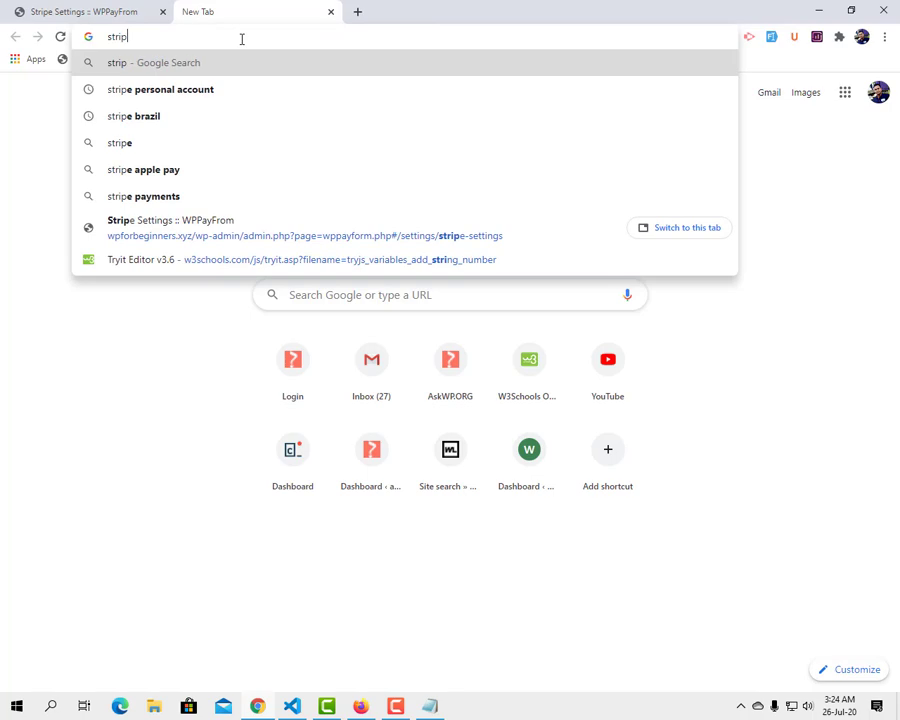
key(Down)
key(Down)
key(Up)
key(Up)
text(e dash)
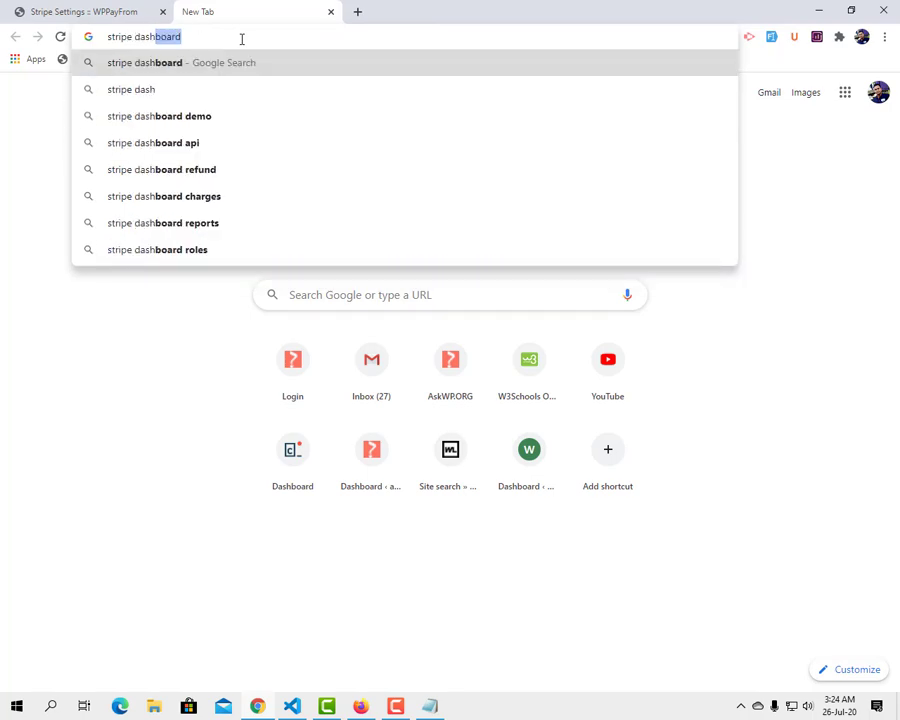
key(Return)
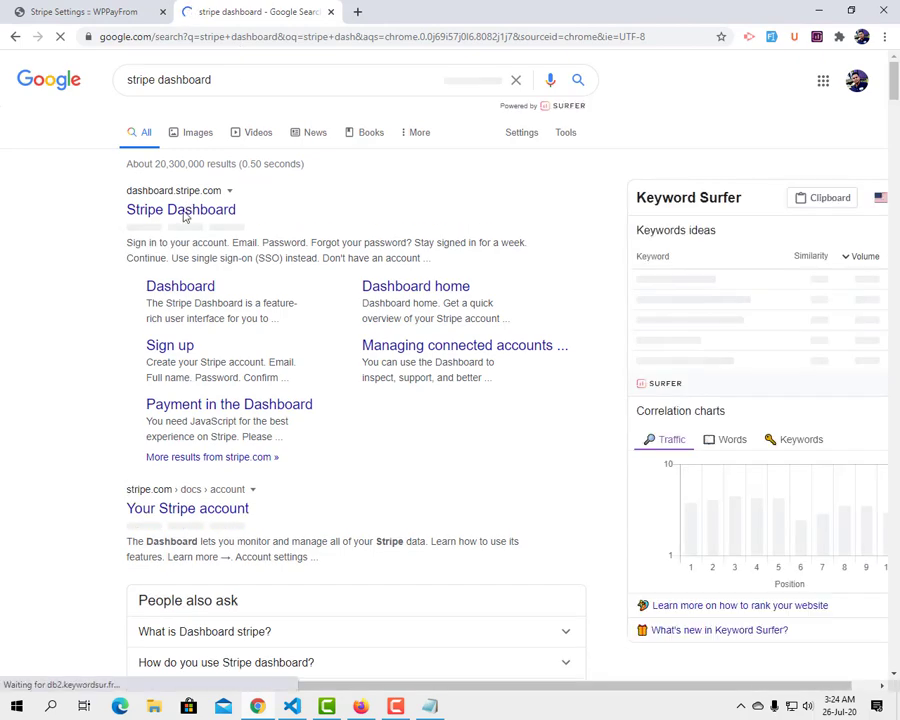
click(183, 214)
Return to the WPPayForms Stripe settings and enter the Stripe test publishable key and test secret key
click(76, 10)
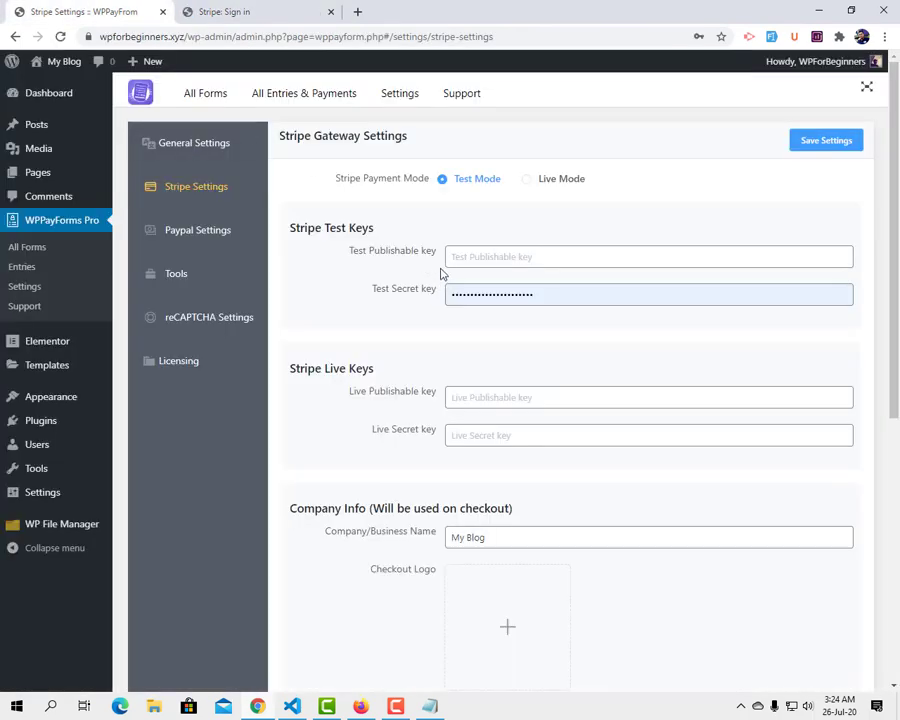
click(253, 6)
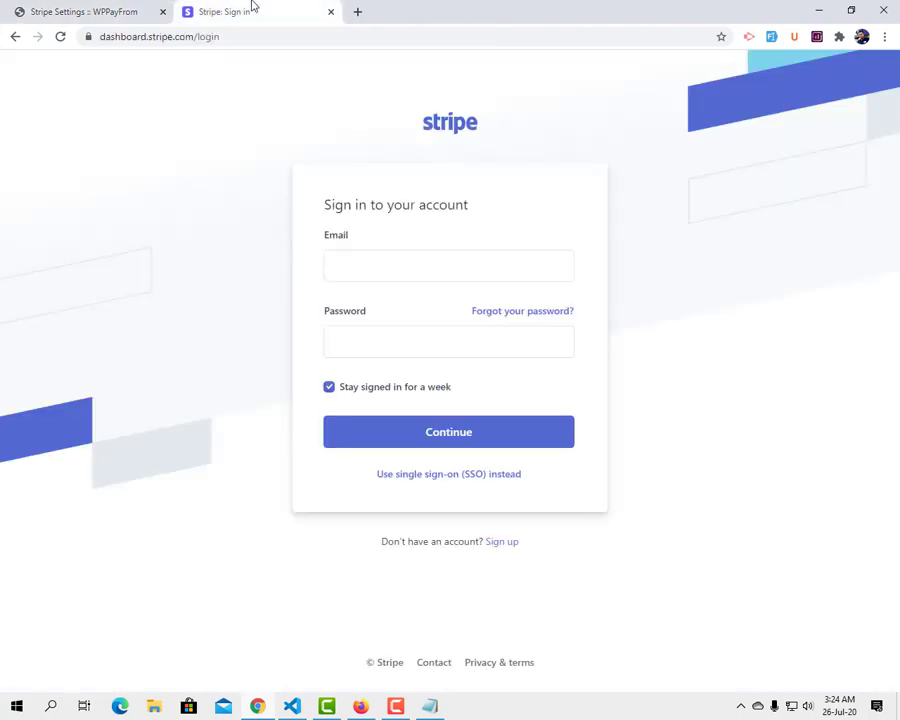
click(90, 8)
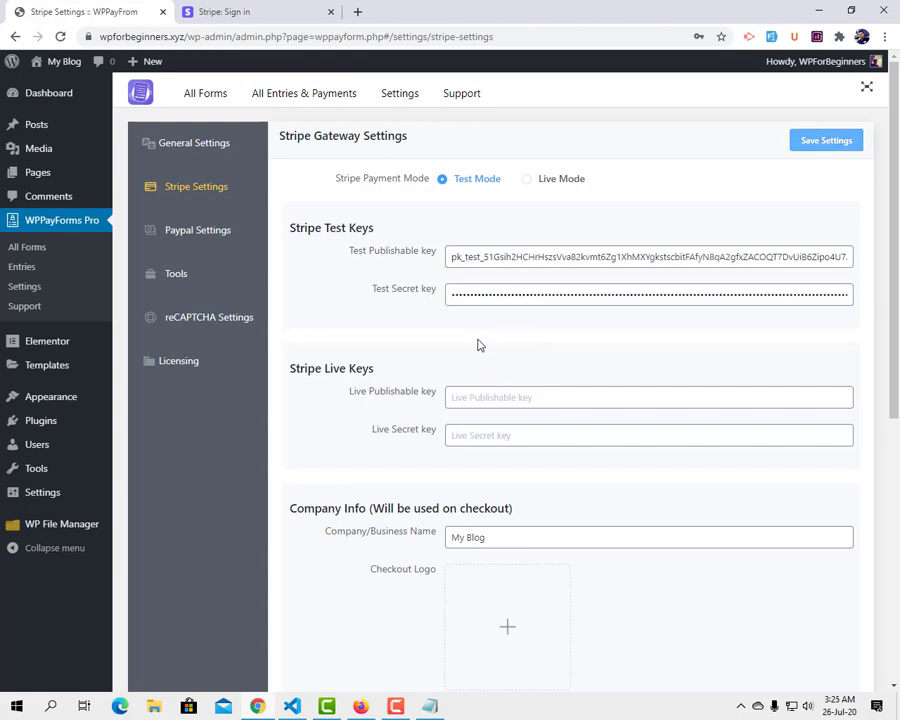
Review the Company/Business Name used on checkout in the Stripe settings' company info
scroll(391, 386, down, 3)
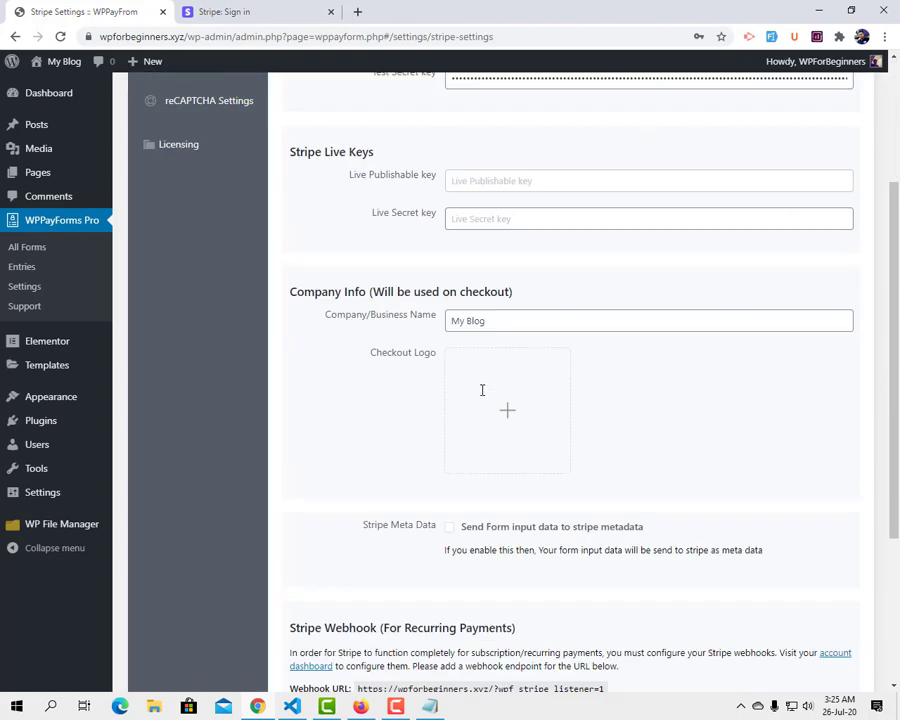
drag(502, 252, 430, 258)
click(499, 256)
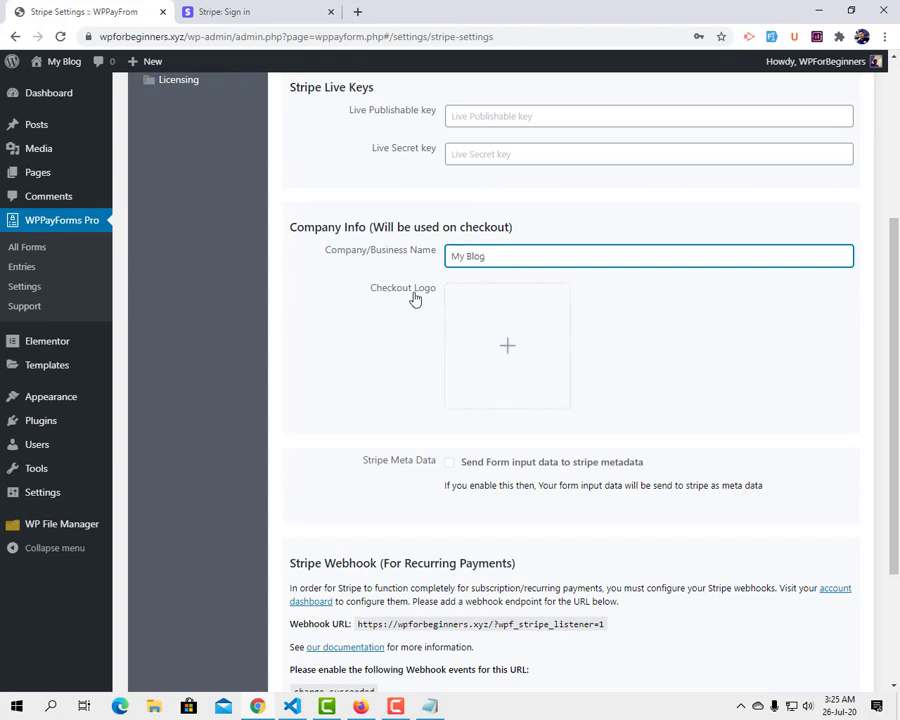
Upload the portrait photo from last month's files in the Downloads folder as the Stripe checkout logo
click(507, 347)
scroll(75, 150, up, 3)
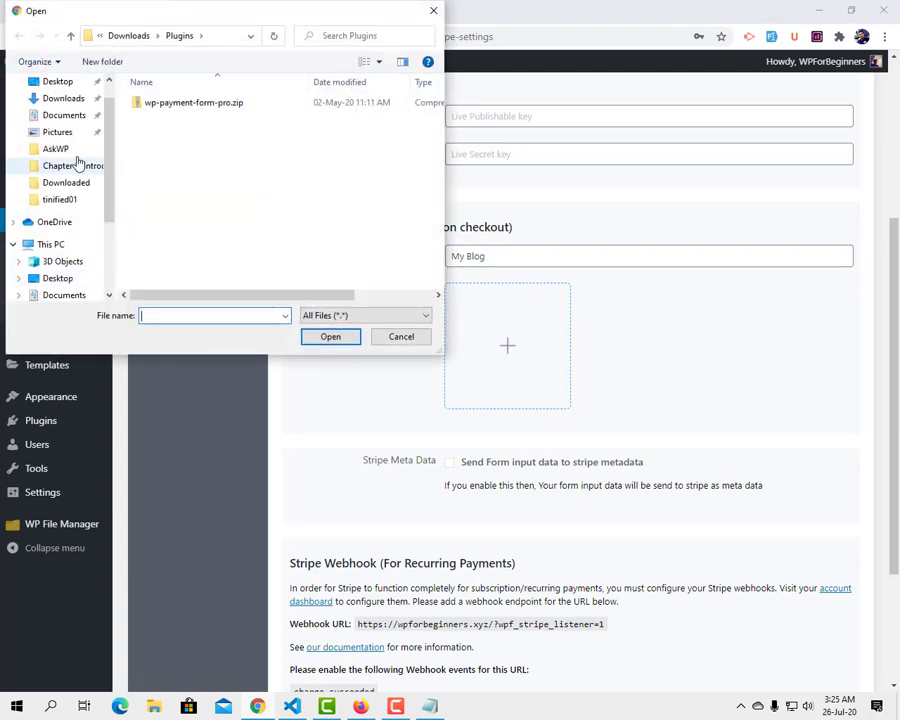
click(66, 100)
scroll(208, 161, down, 2)
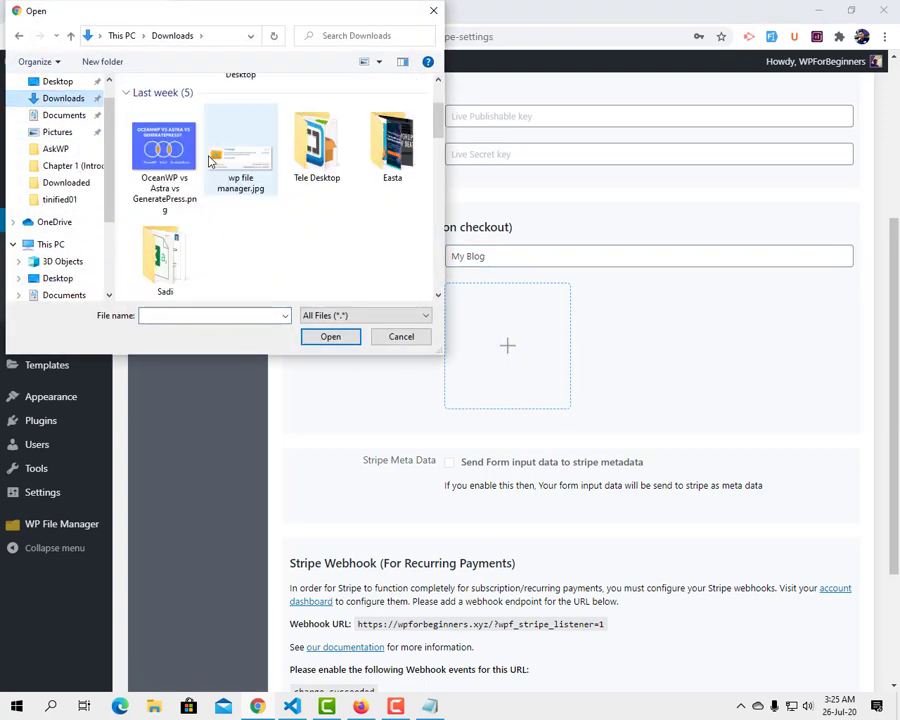
scroll(211, 171, down, 5)
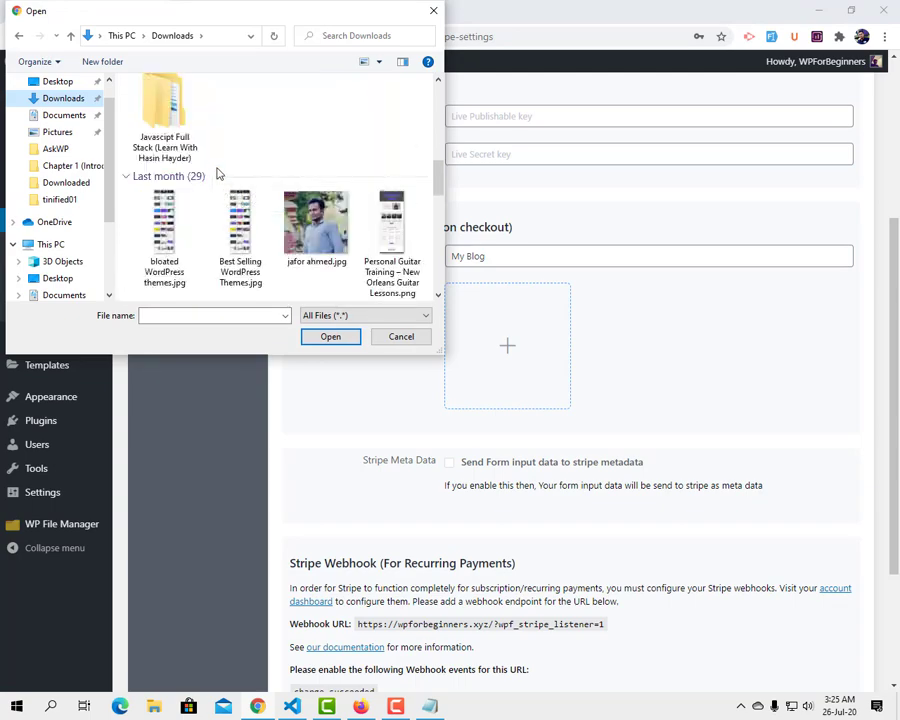
double_click(316, 222)
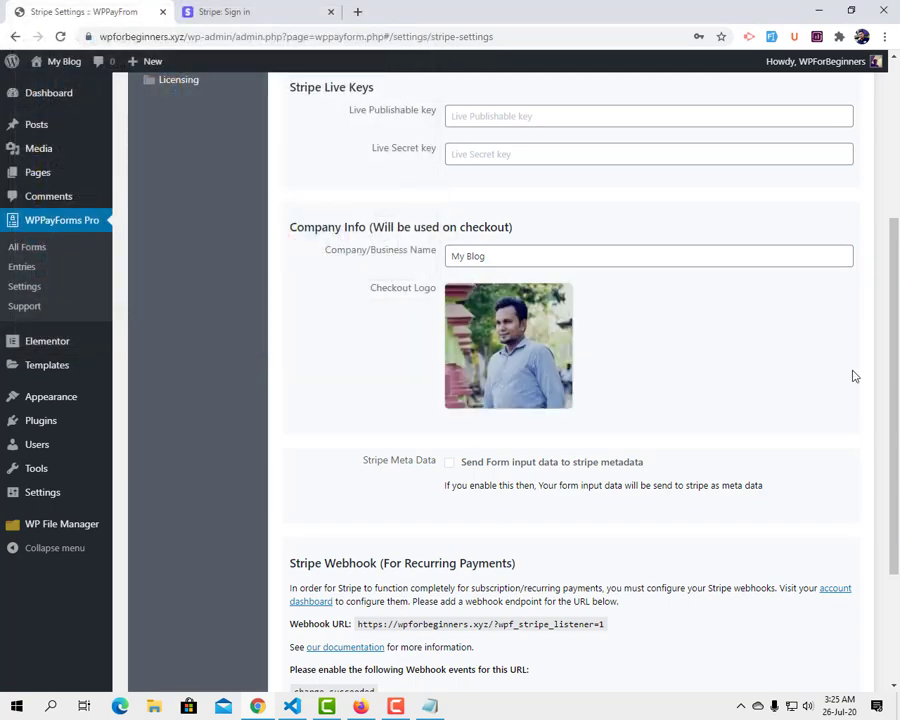
Select the Stripe webhook URL for recurring payments and save the Stripe gateway settings
scroll(731, 349, down, 2)
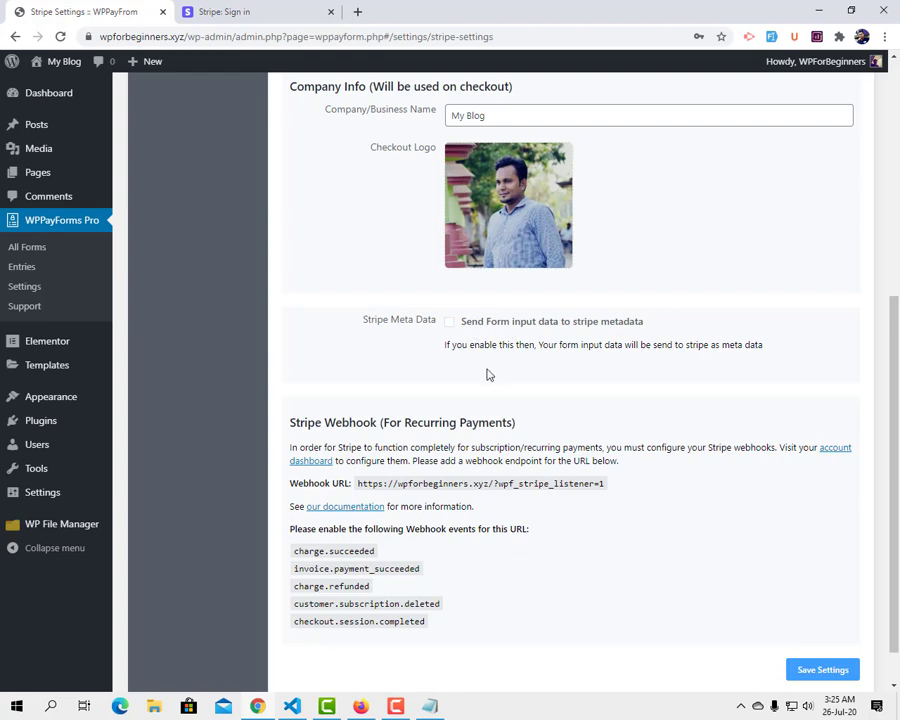
drag(358, 484, 609, 484)
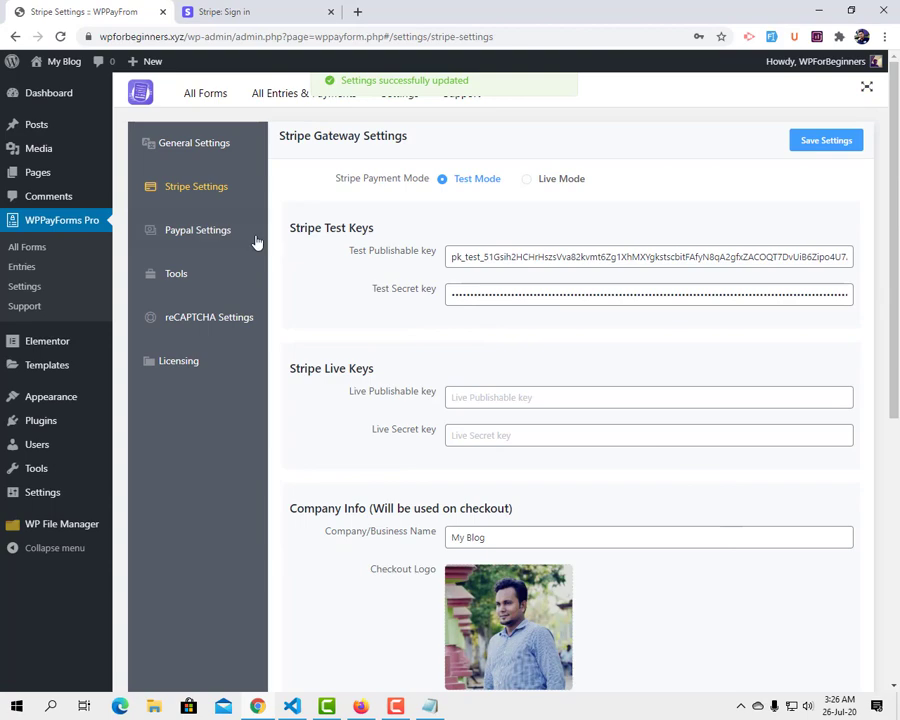
Configure the PayPal gateway with Sandbox Mode, the PayPal account email and IPN verification disabled, dismissing the browser's password-saving offer
click(215, 237)
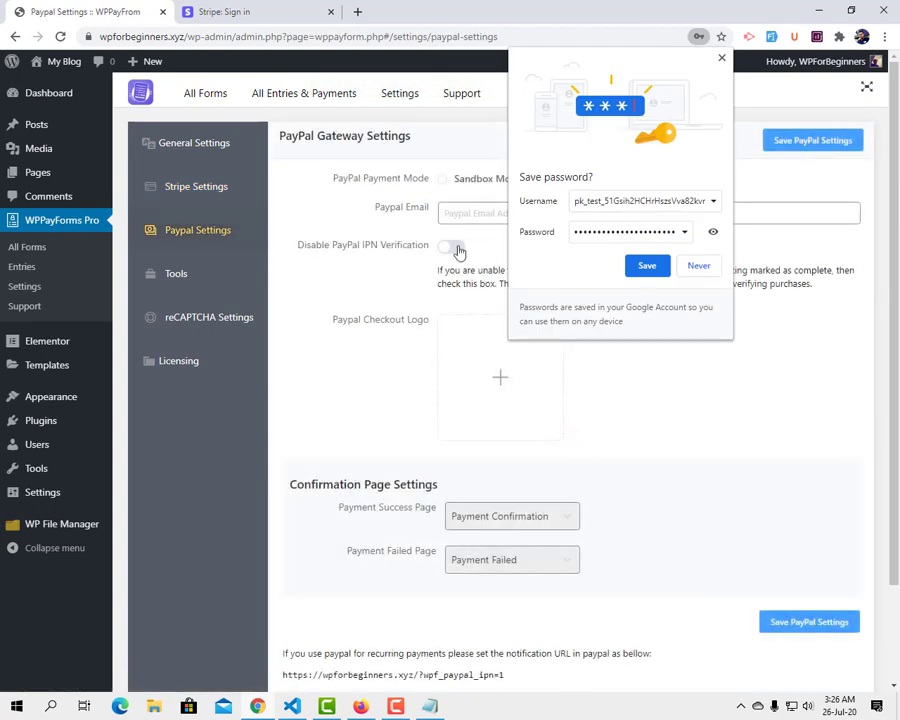
click(721, 58)
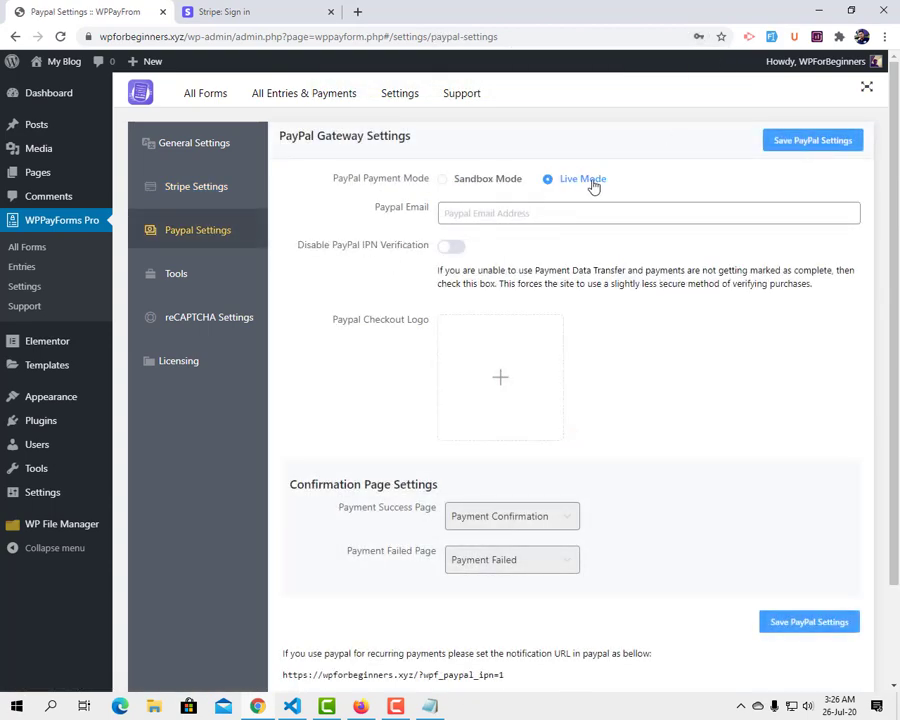
click(490, 187)
click(398, 214)
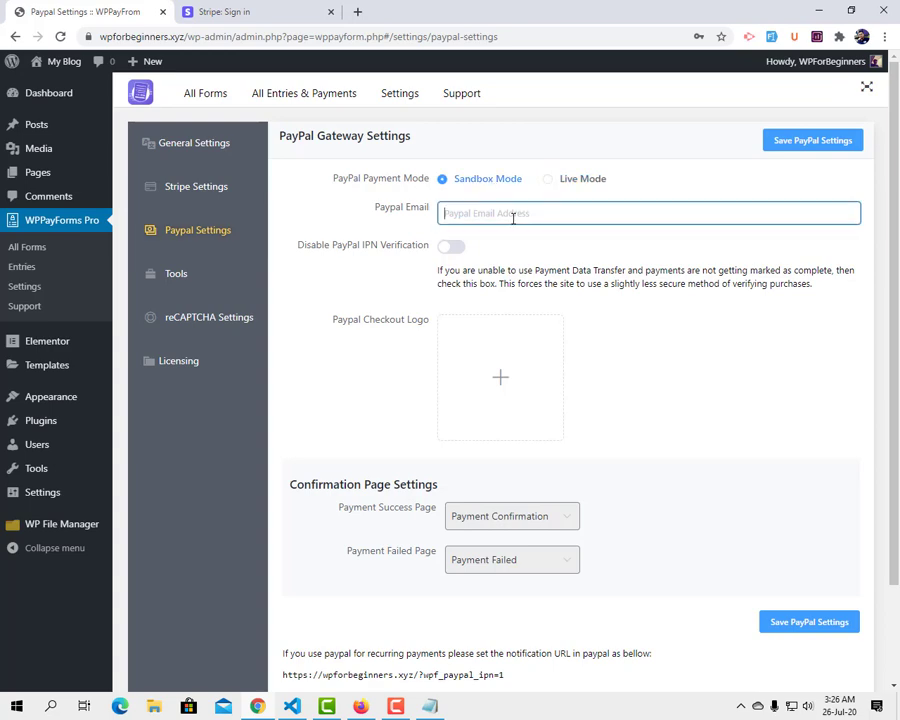
click(397, 218)
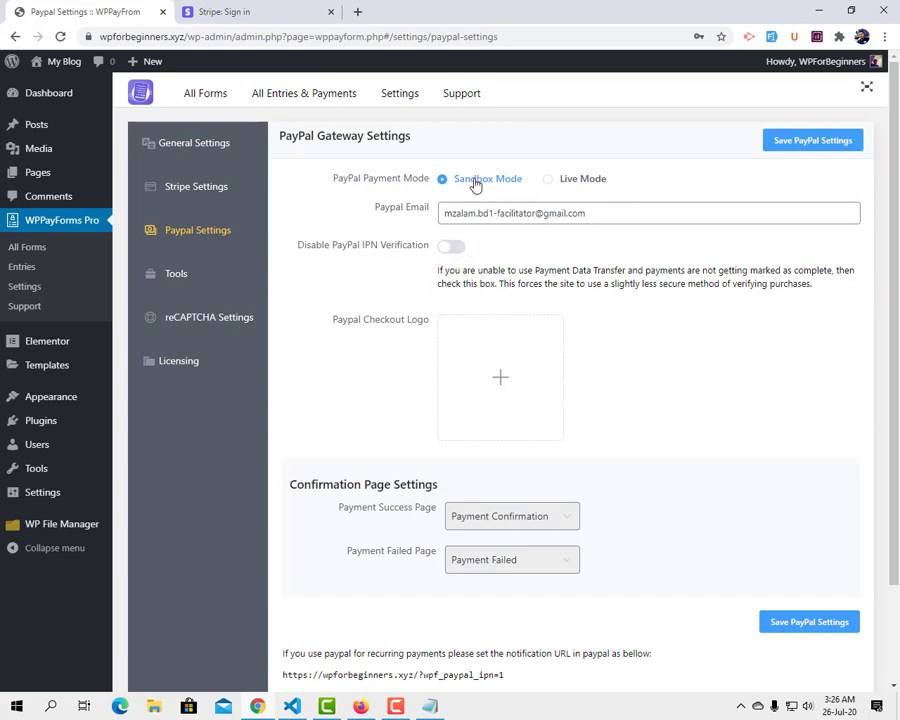
click(450, 246)
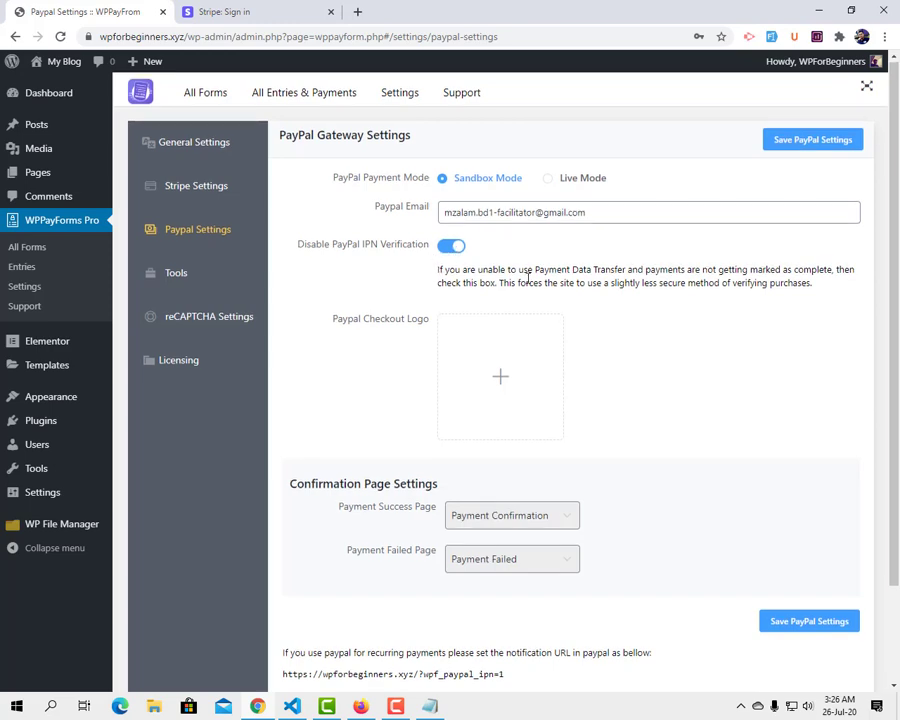
Upload the portrait photo from this month's files in the Downloads folder as the PayPal checkout logo
scroll(505, 323, down, 1)
click(505, 323)
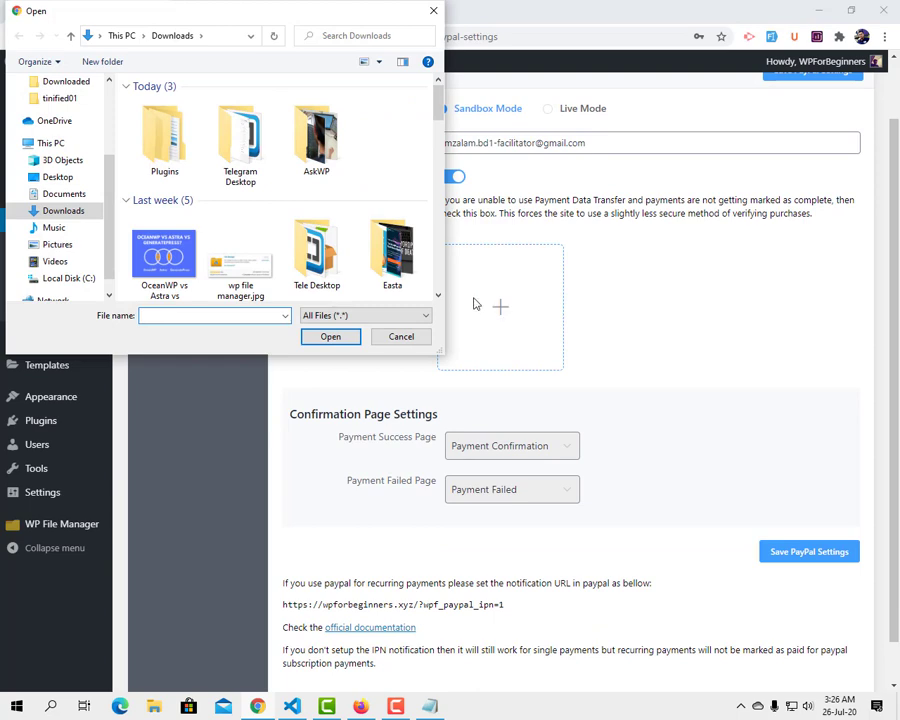
scroll(62, 170, up, 2)
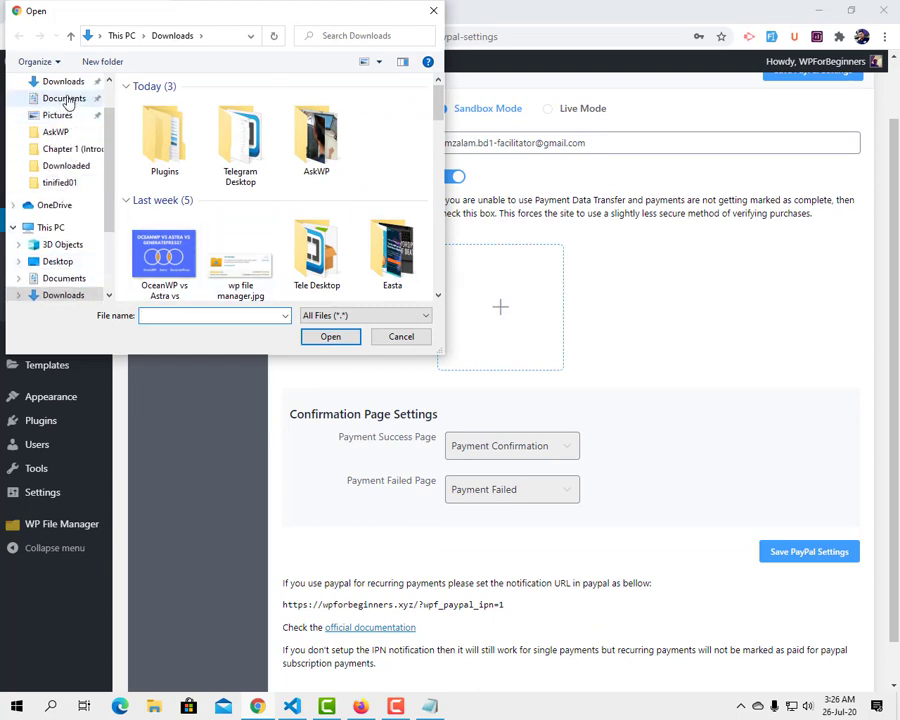
click(70, 86)
scroll(263, 177, down, 3)
scroll(250, 176, down, 1)
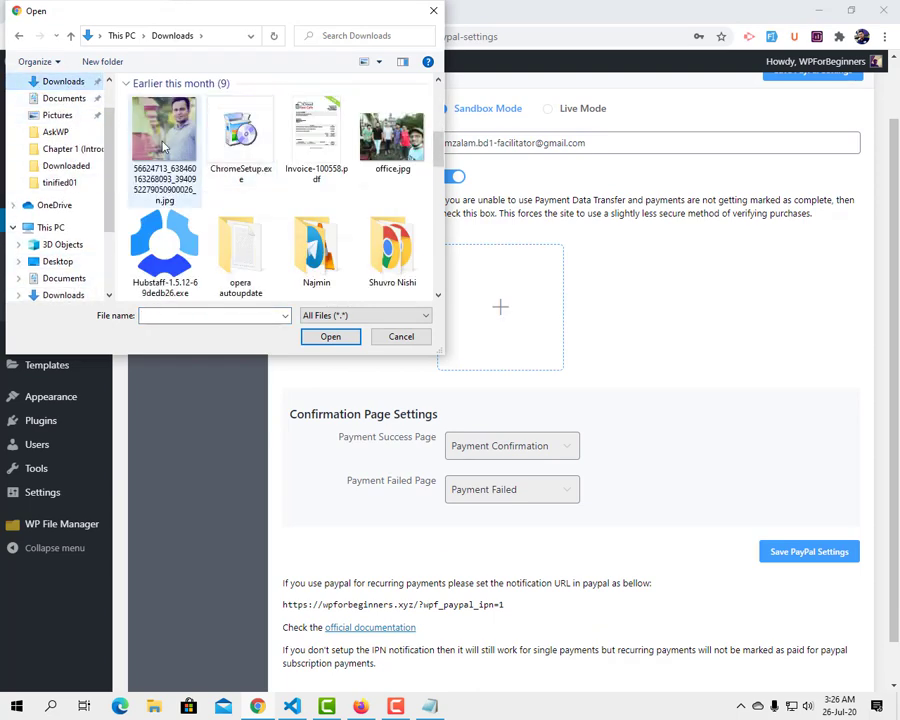
scroll(254, 180, down, 3)
scroll(256, 183, up, 8)
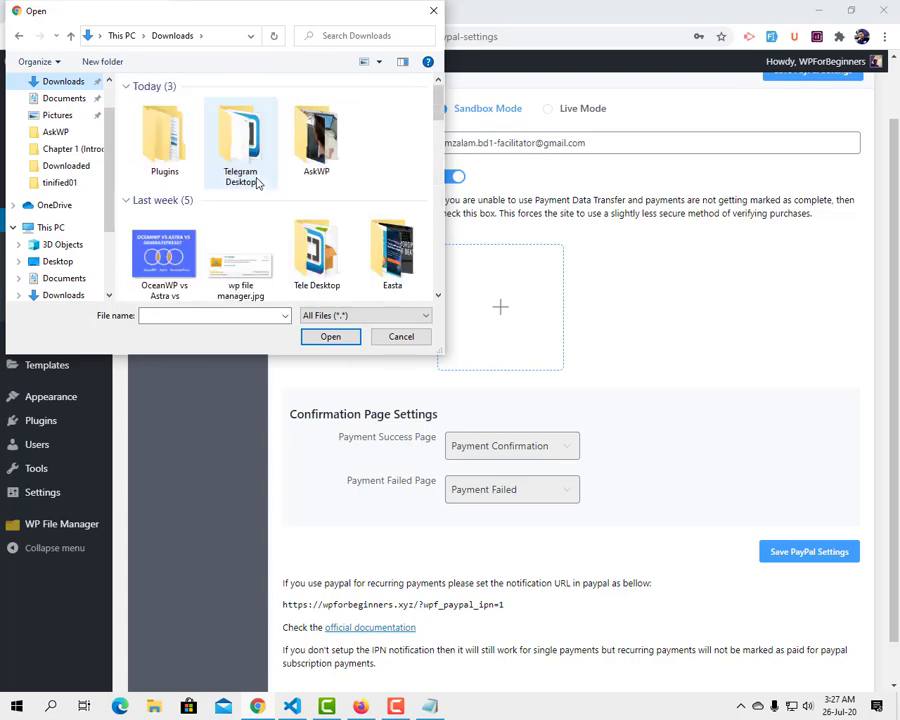
scroll(258, 183, down, 3)
double_click(165, 138)
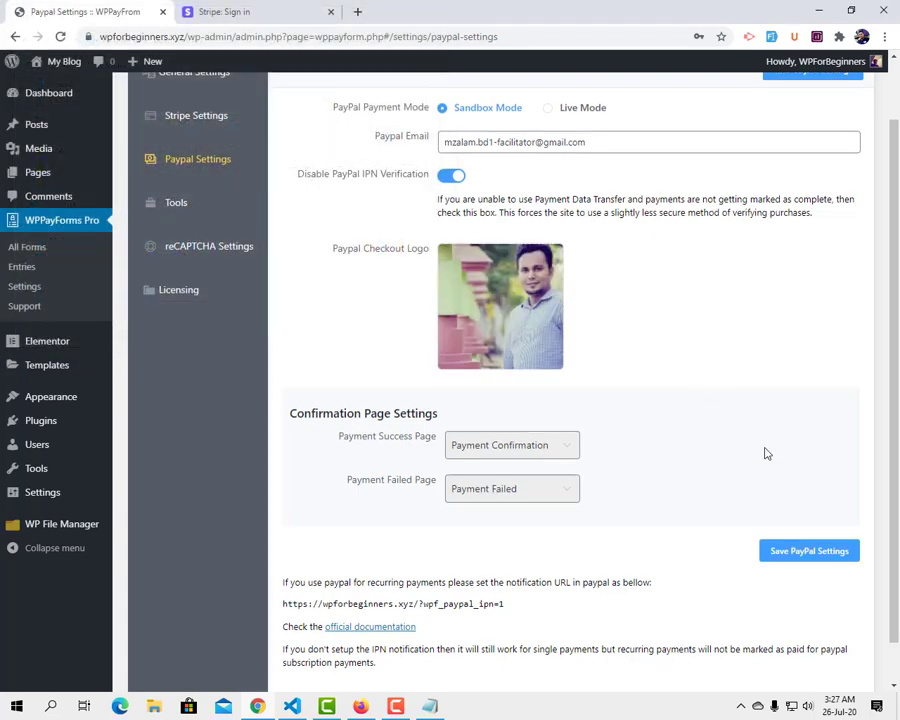
Save the PayPal gateway settings
scroll(764, 452, down, 1)
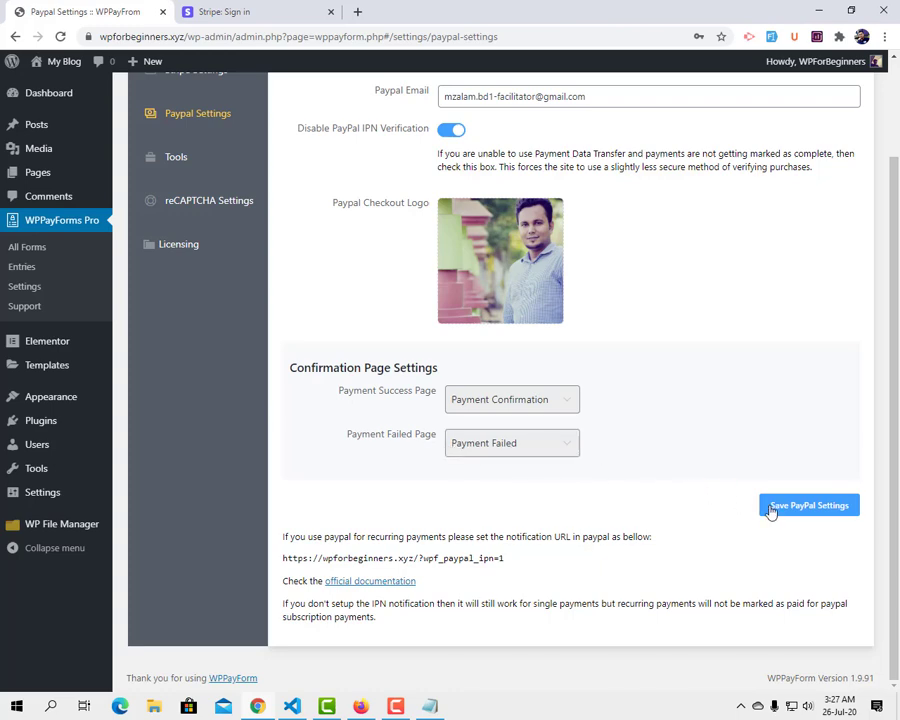
click(812, 506)
scroll(689, 395, up, 1)
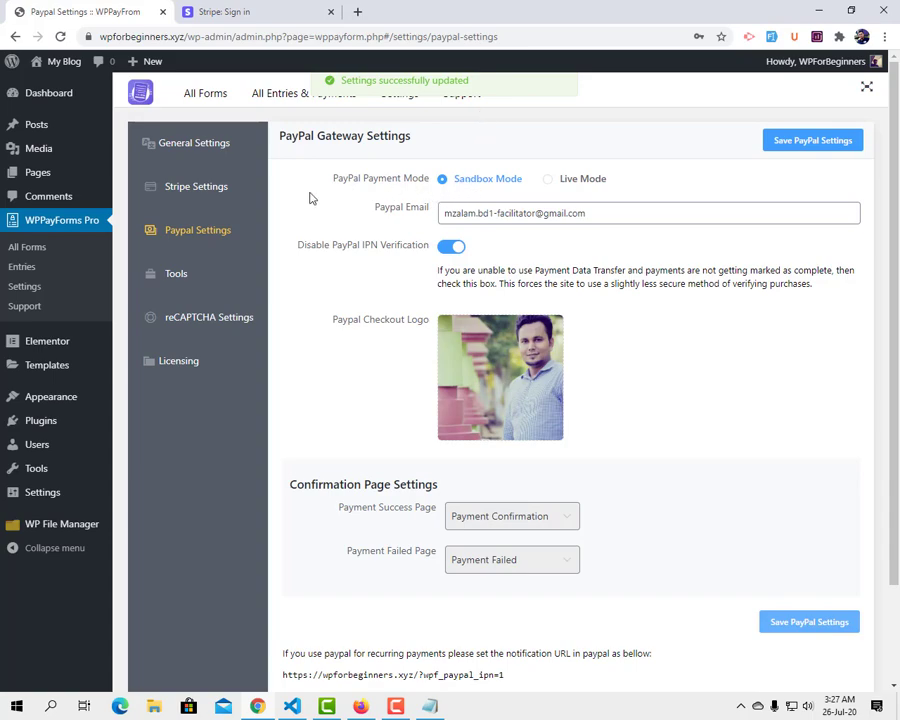
Reopen the Stripe and PayPal settings to check the saved gateway values
click(170, 188)
click(205, 234)
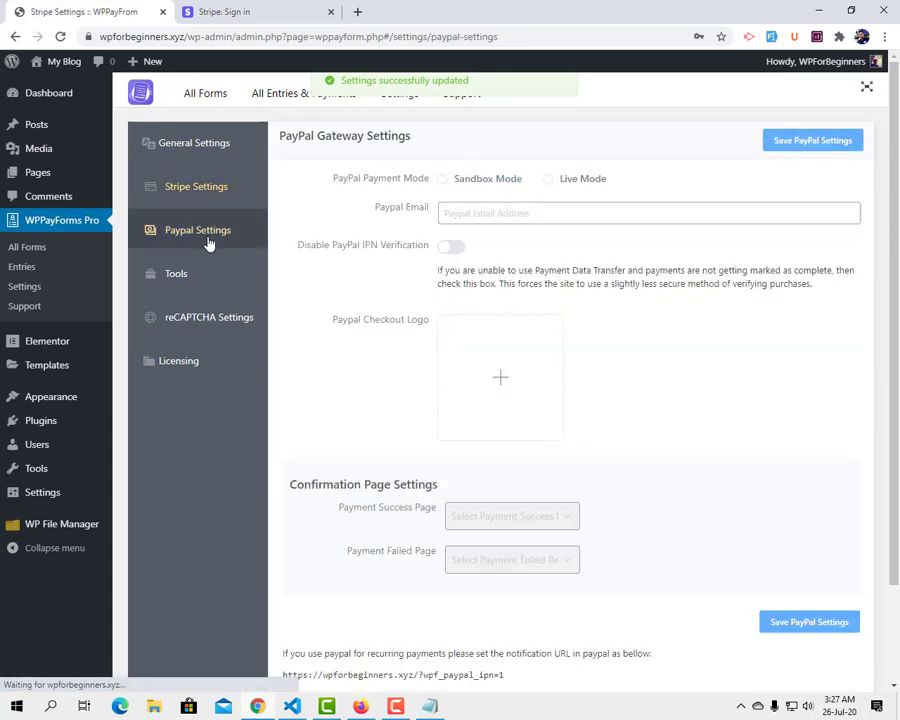
click(205, 190)
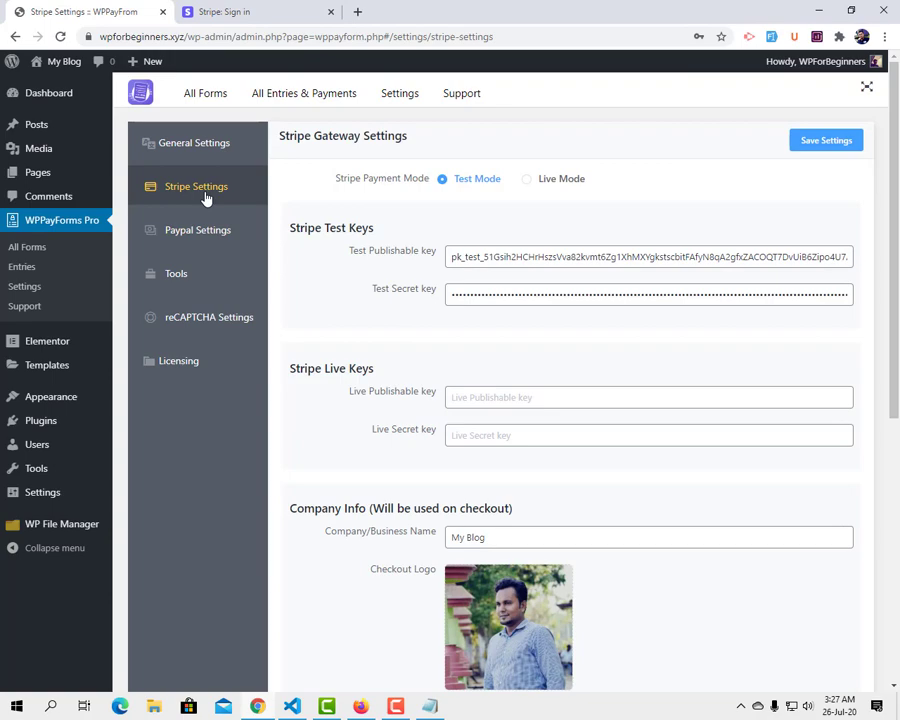
click(213, 240)
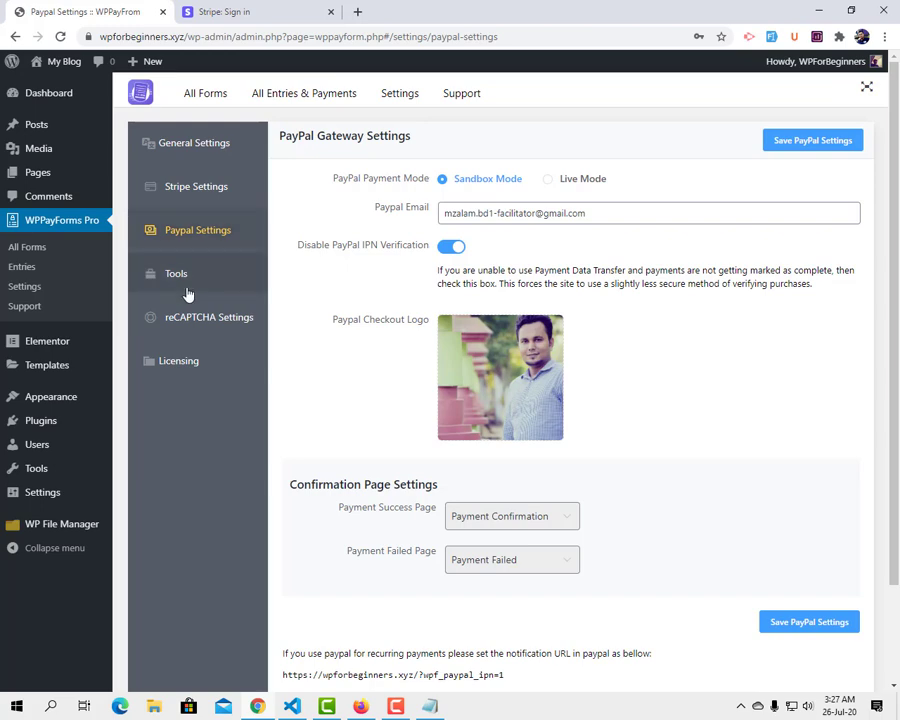
Create a new blank form in WPPayForms after looking through the predefined form templates
click(38, 256)
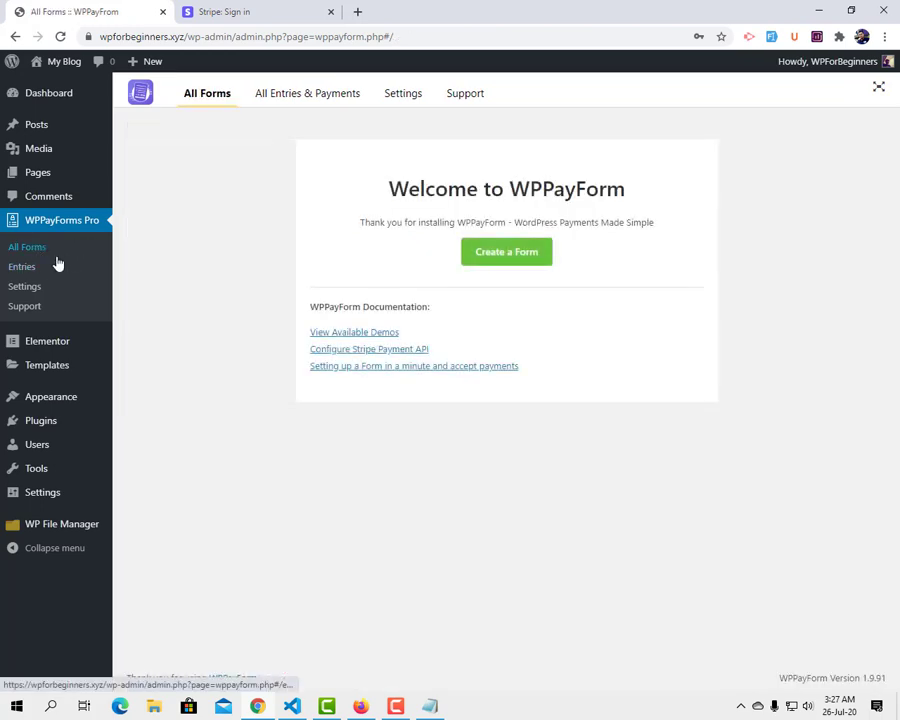
click(504, 255)
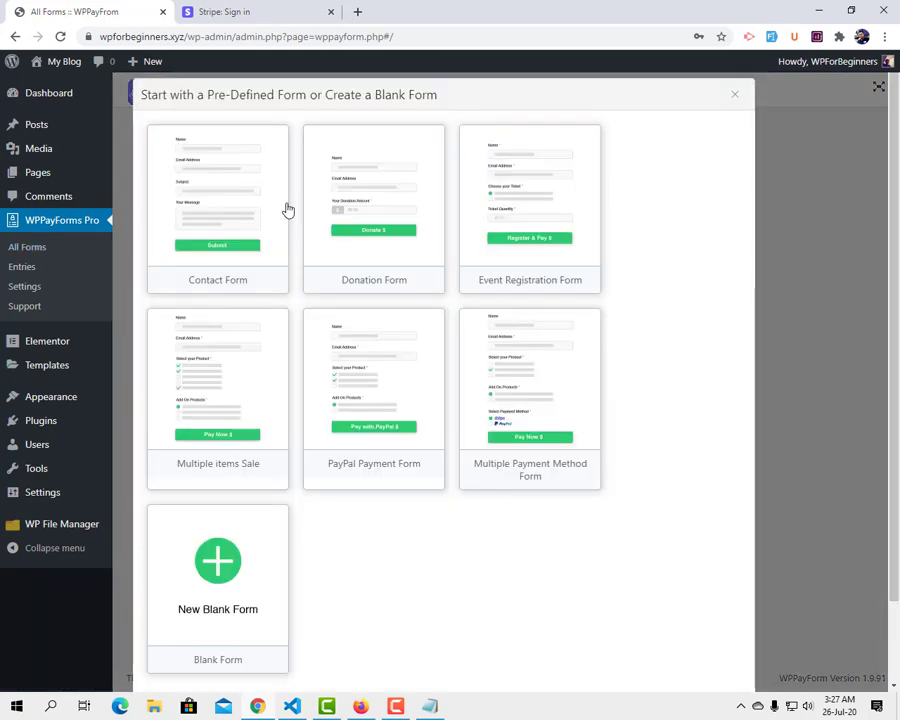
scroll(315, 428, down, 2)
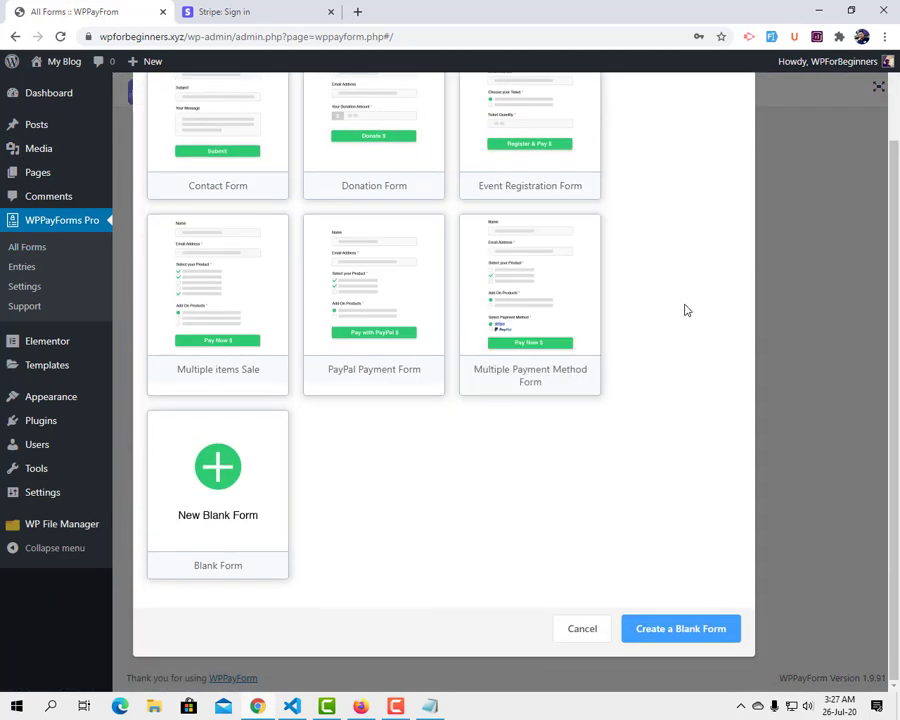
scroll(311, 201, up, 2)
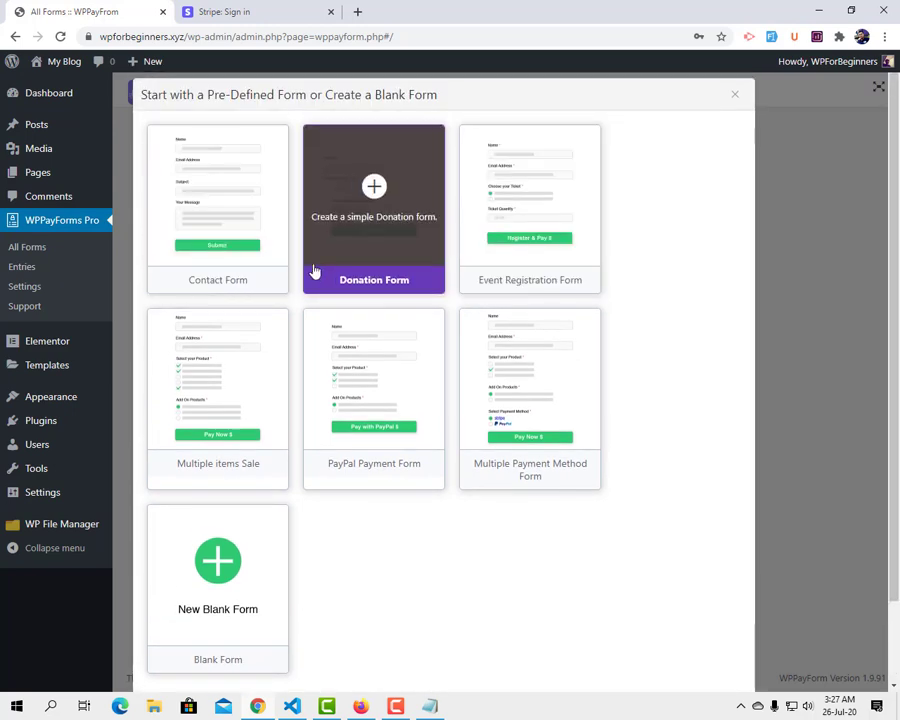
scroll(370, 442, down, 2)
click(219, 474)
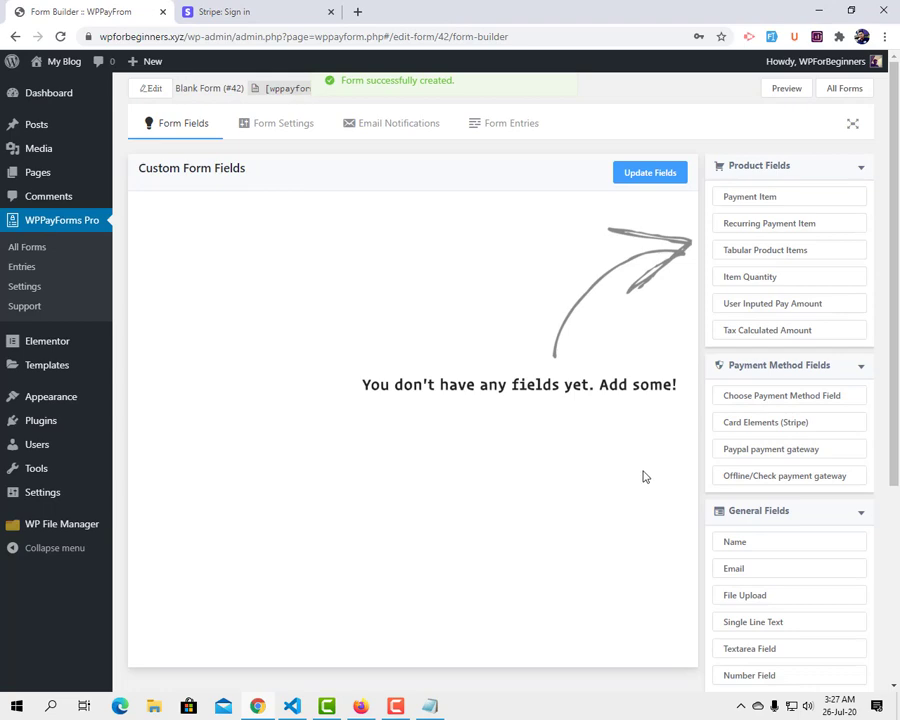
Add a Name field followed by an Email field to the blank form
drag(795, 543, 403, 258)
drag(806, 570, 243, 280)
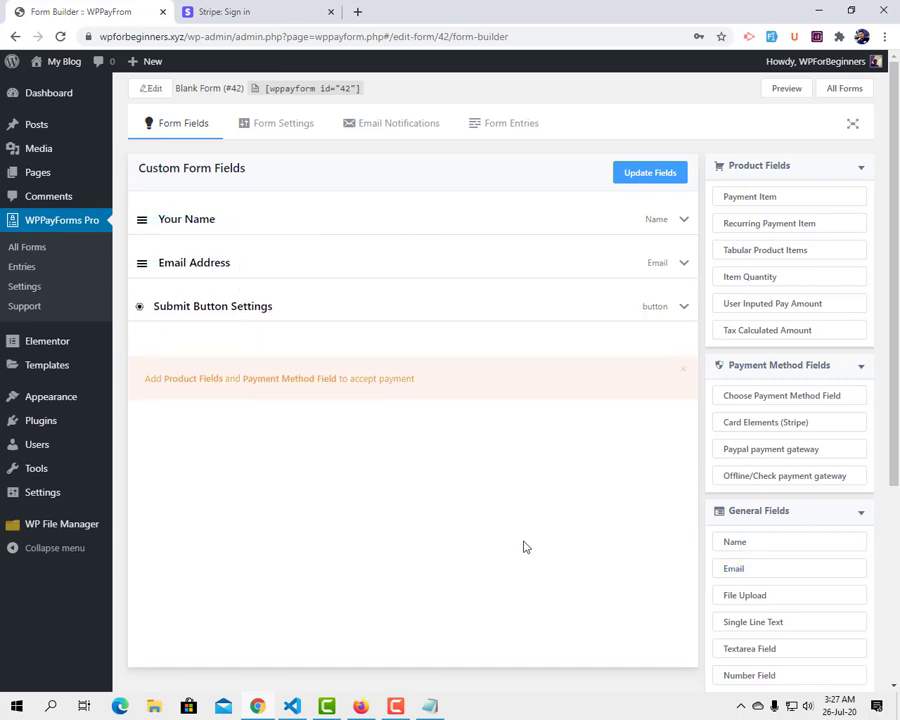
scroll(528, 534, down, 1)
scroll(528, 534, up, 1)
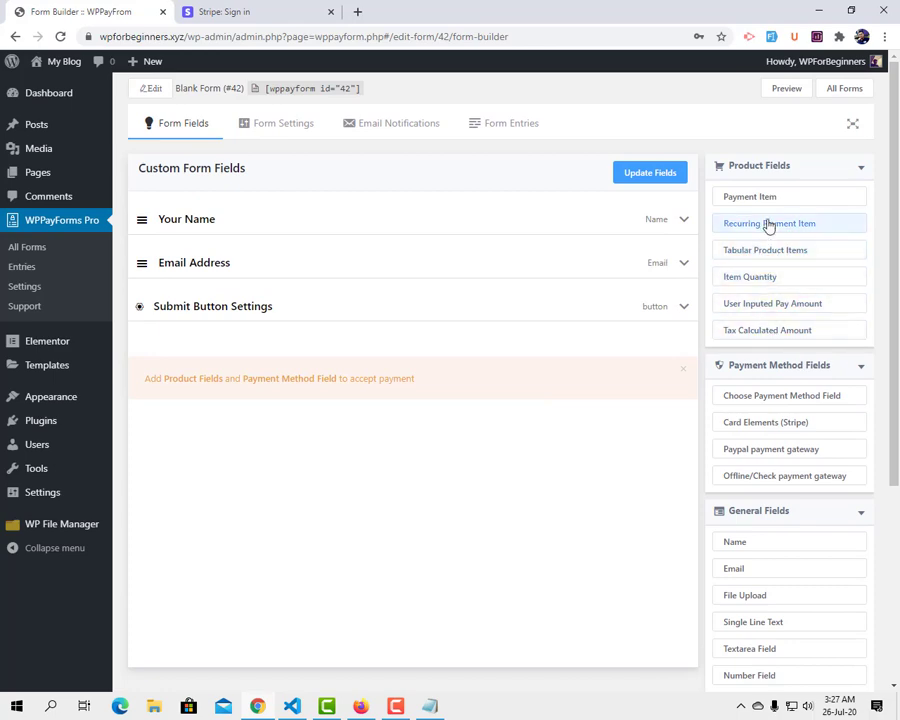
Add a Recurring Payment Item field below Email Address and open its general settings for review
drag(798, 231, 390, 308)
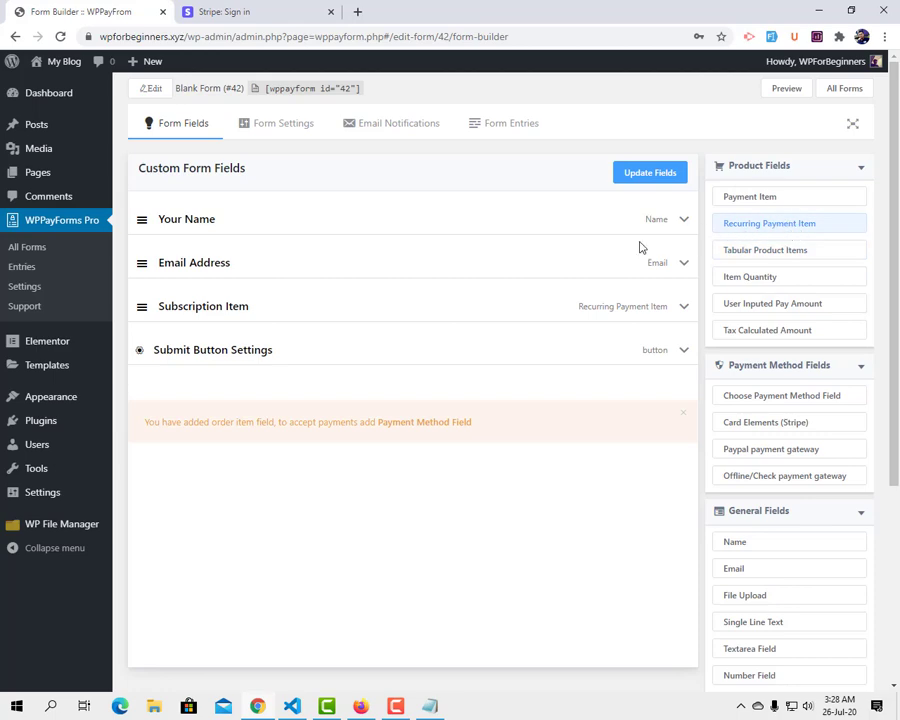
click(684, 306)
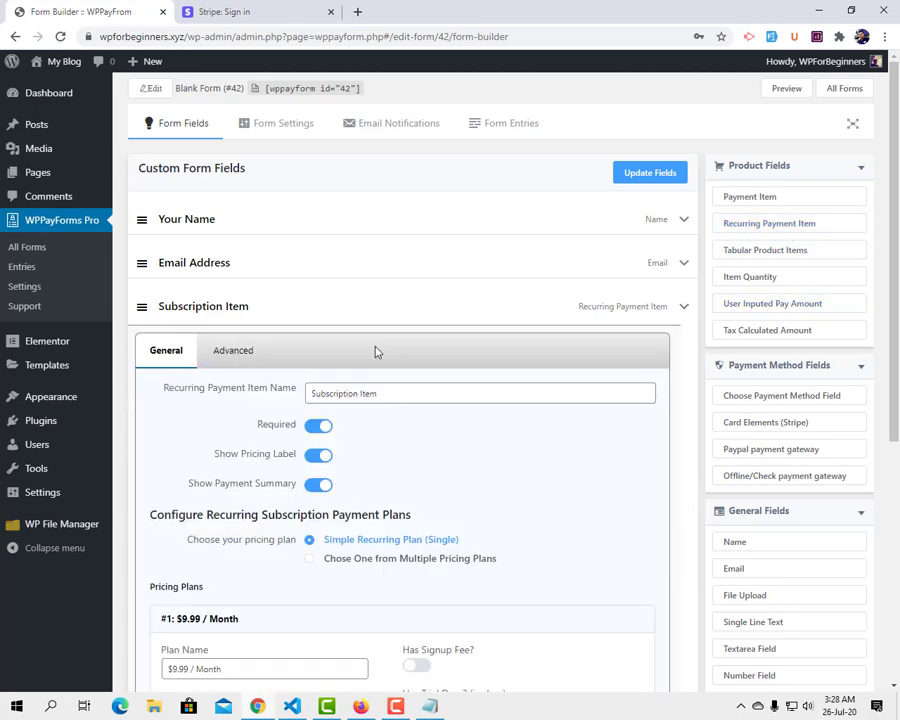
scroll(407, 344, down, 2)
click(405, 253)
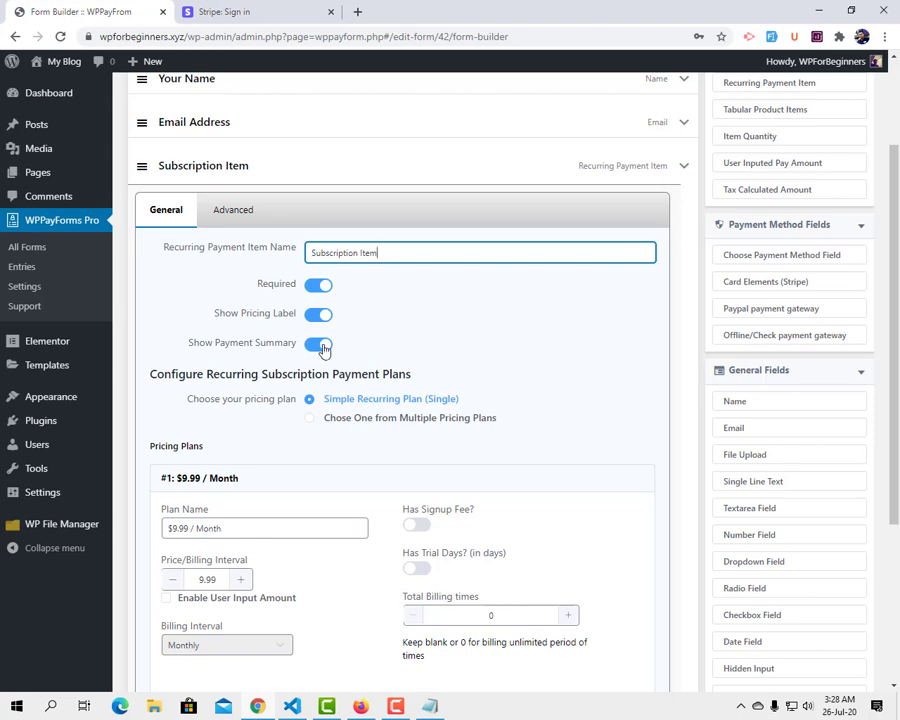
scroll(548, 358, down, 2)
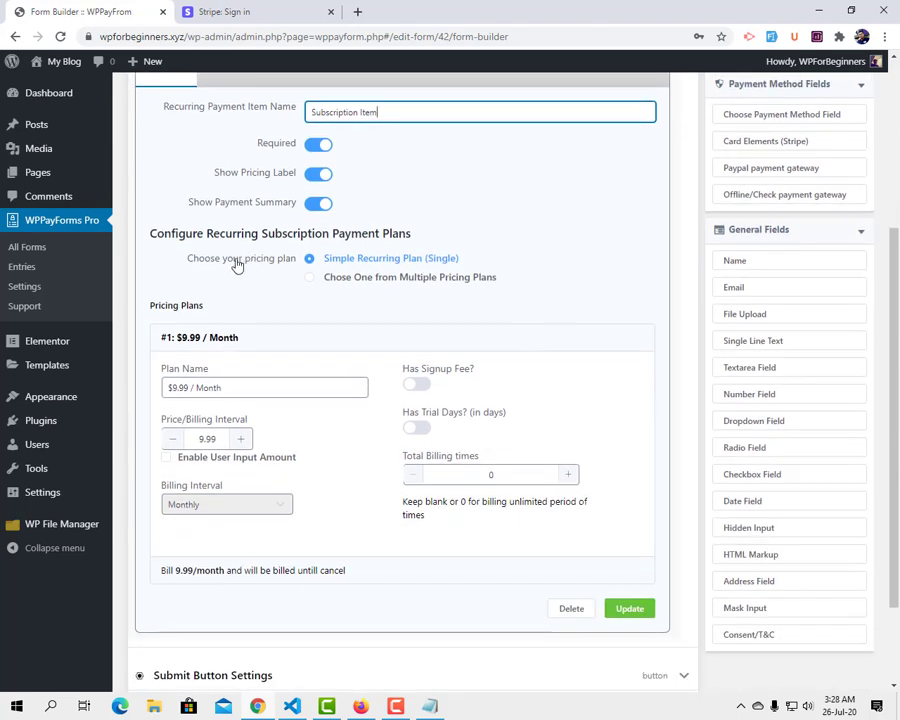
Keep the Simple Recurring Plan (Single) option, name the plan "$11.99 / Month" and set its price per billing interval to 11.99
click(387, 280)
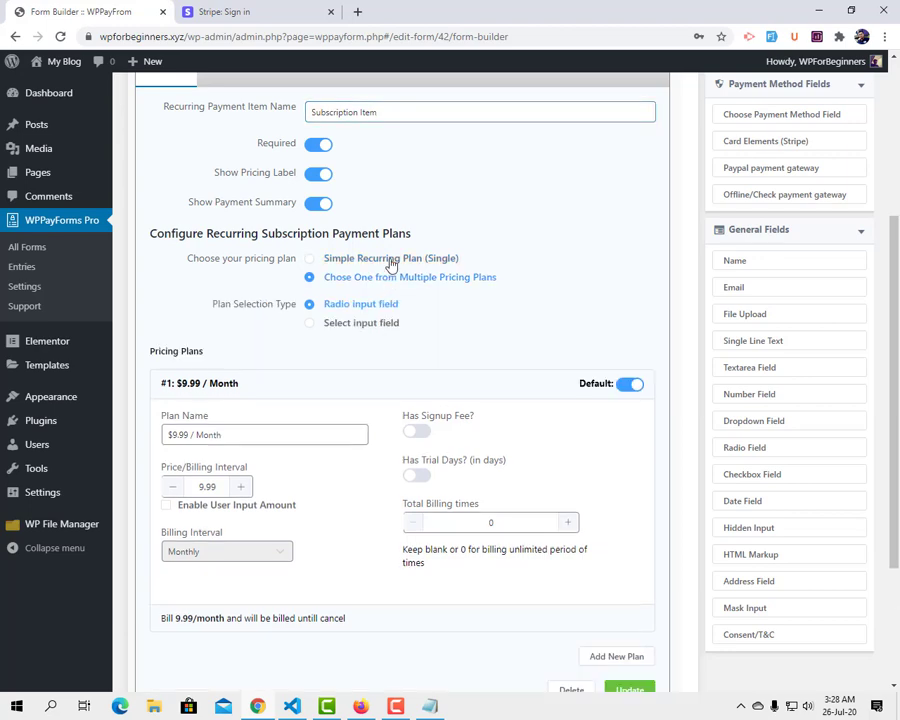
click(391, 263)
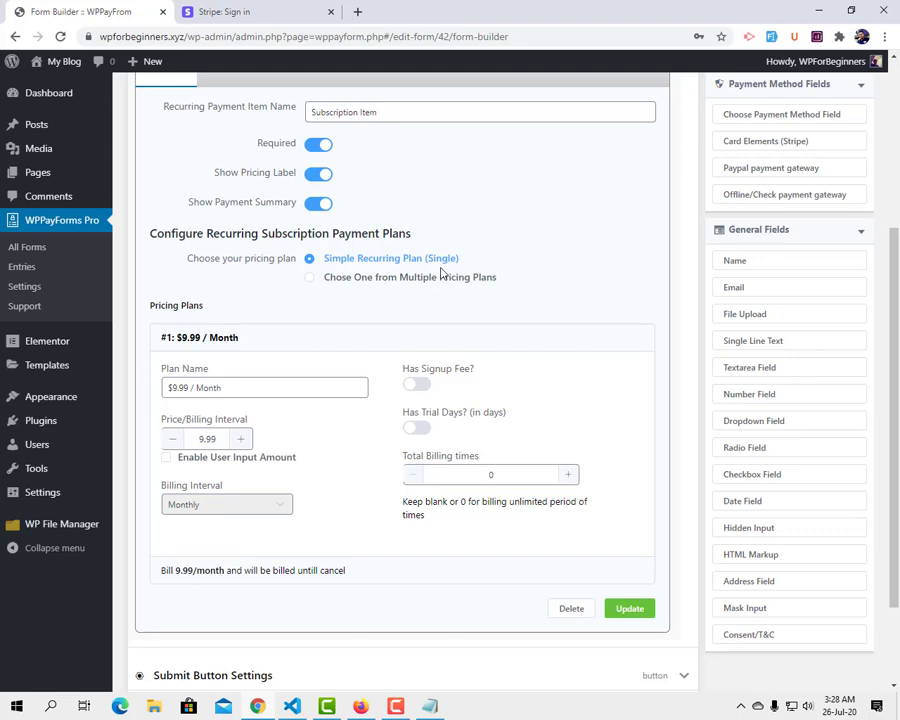
click(180, 389)
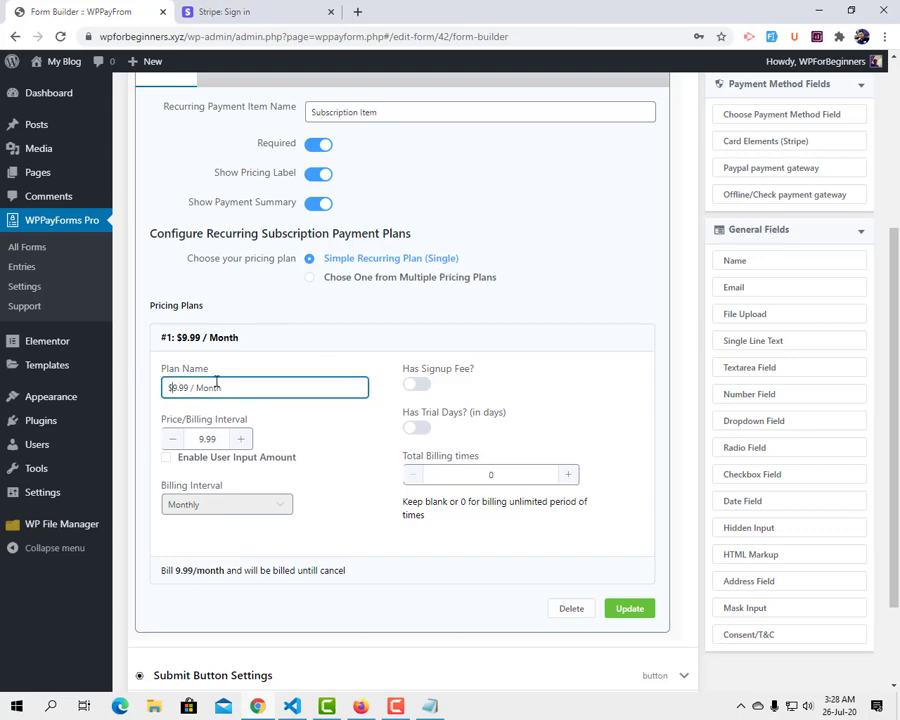
text(11)
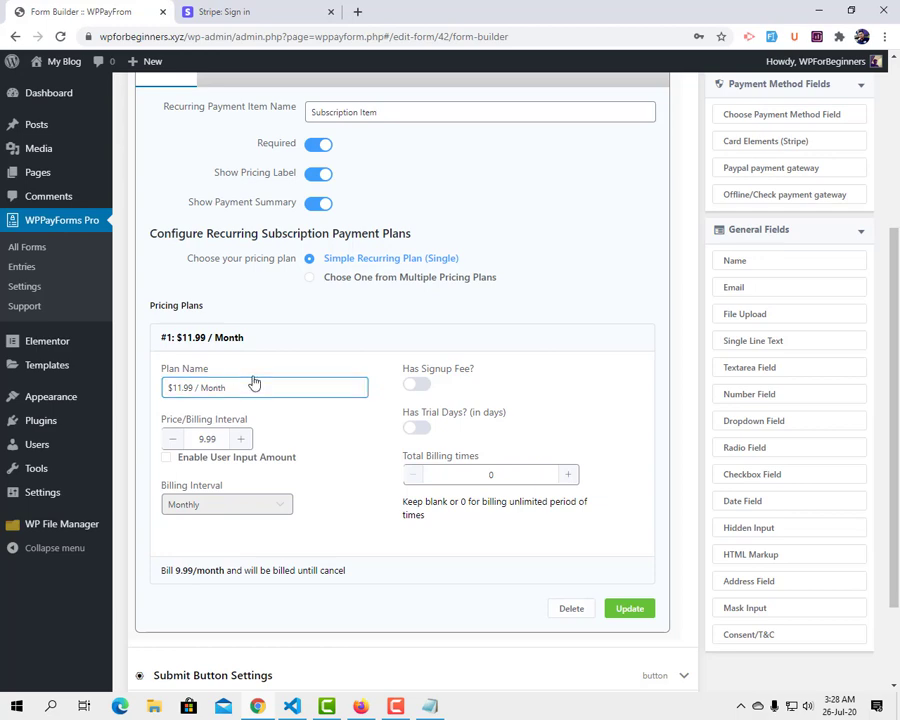
click(249, 391)
click(198, 438)
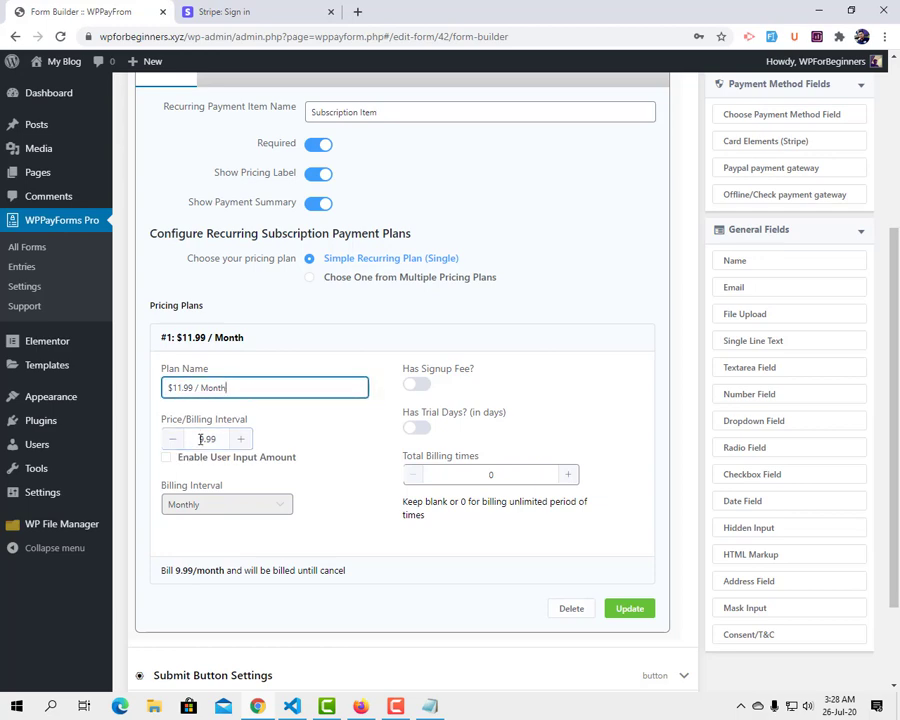
click(242, 387)
click(196, 438)
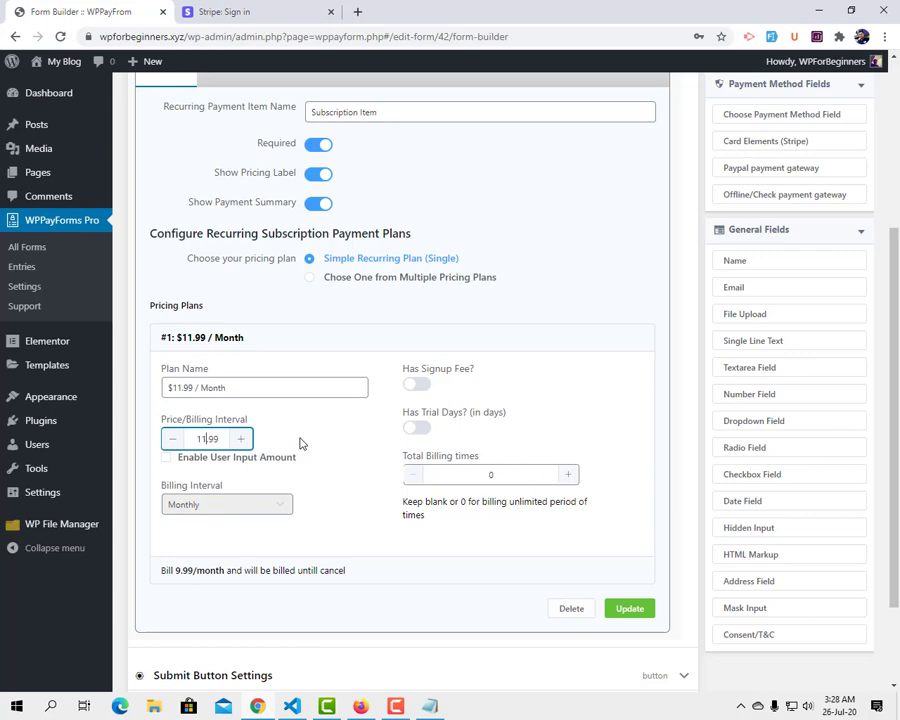
click(351, 468)
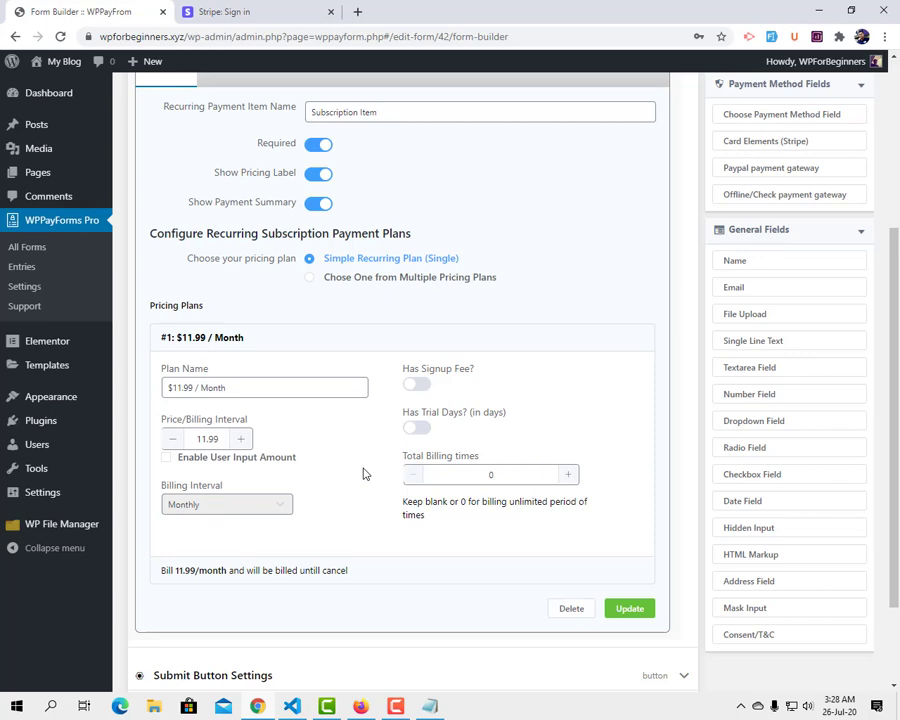
Try the Enable User Input Amount option on the pricing plan and switch it off again
click(251, 463)
click(267, 503)
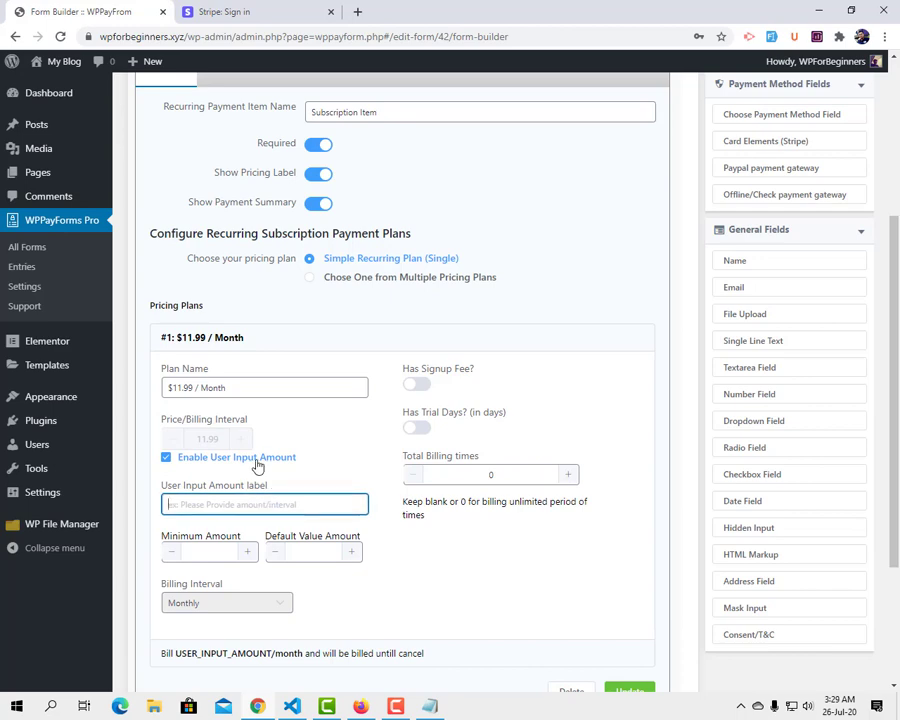
click(257, 463)
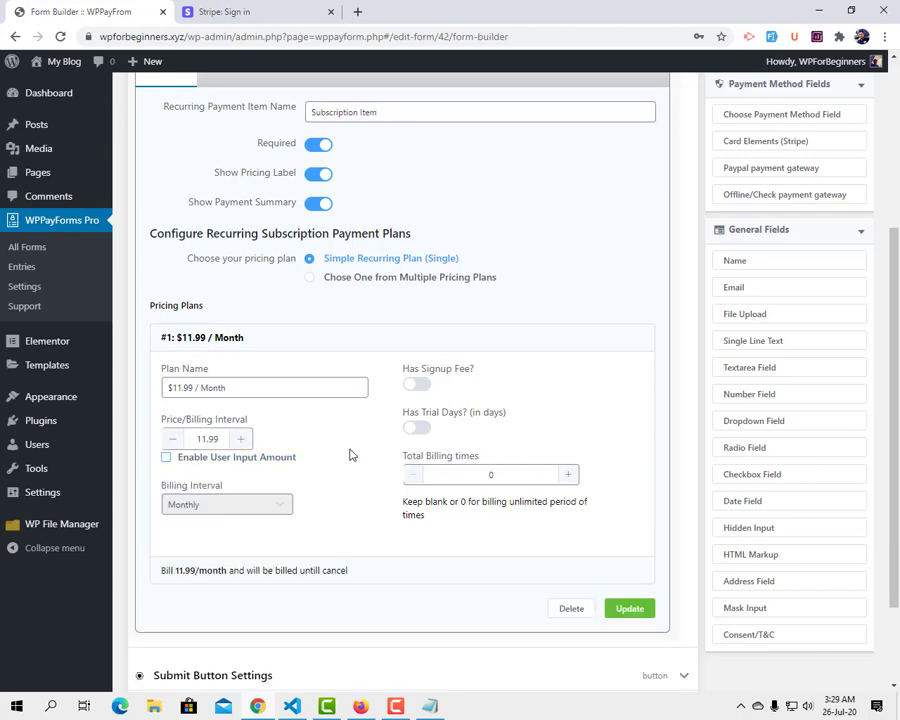
Choose Monthly as the pricing plan's billing interval
click(200, 439)
click(278, 513)
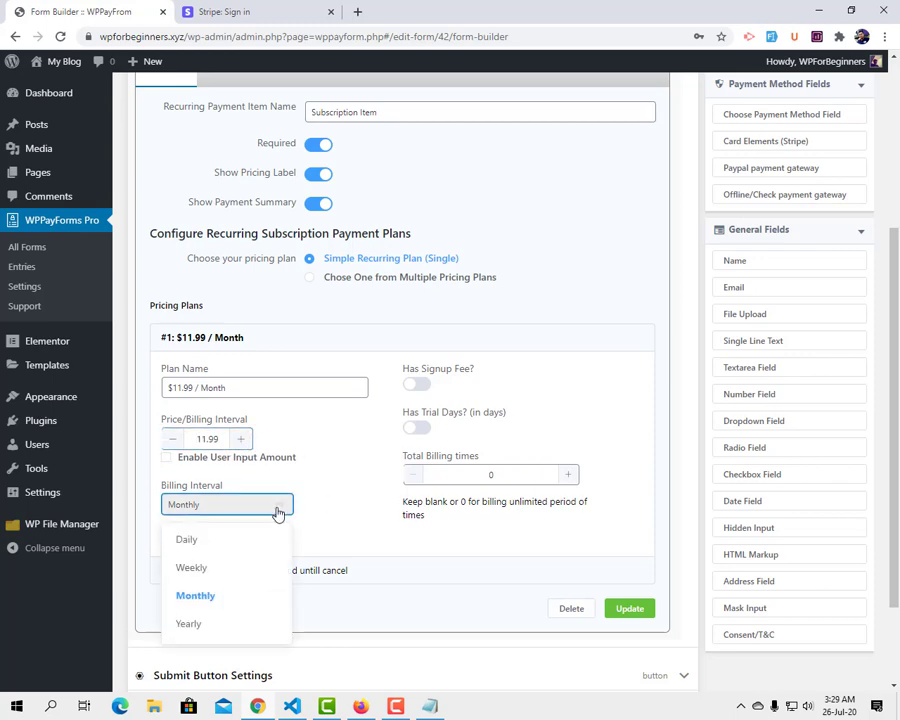
click(206, 596)
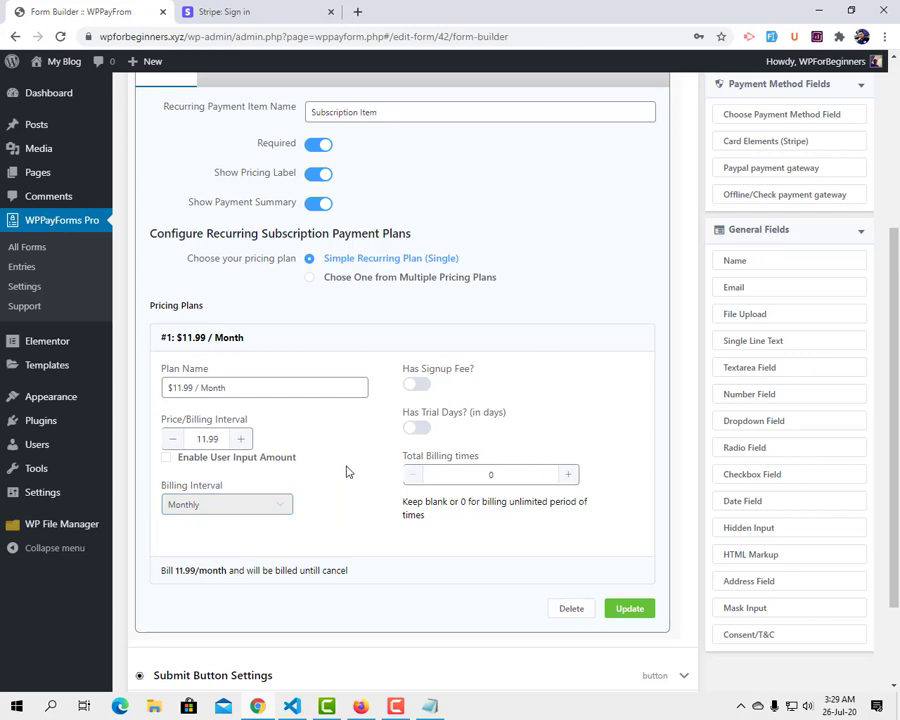
Try a signup fee of 10 and a trial of 10 days on the pricing plan, and turn both options off
click(421, 390)
click(482, 400)
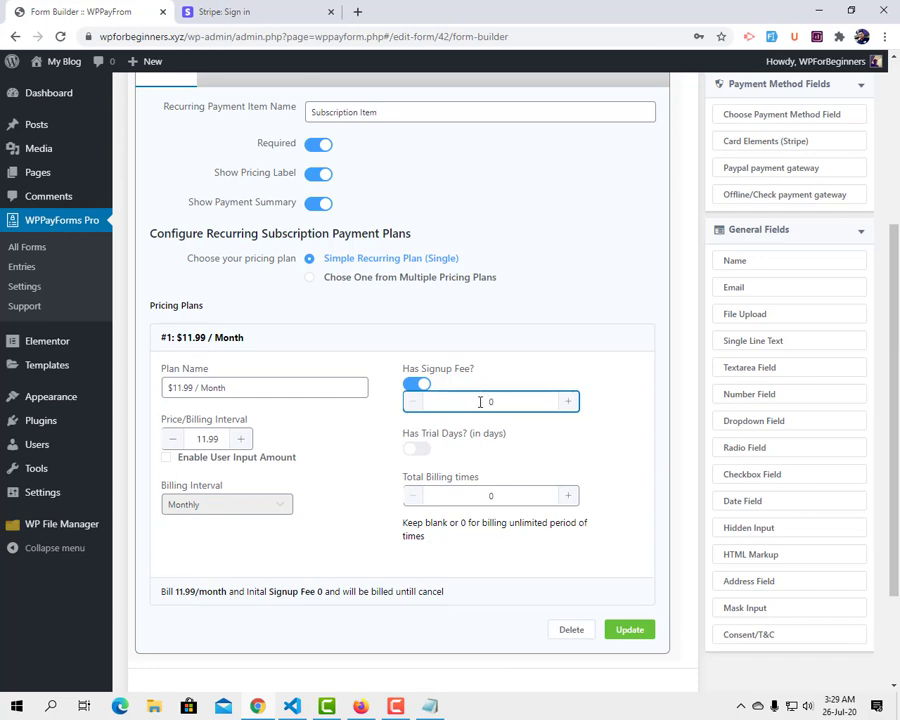
text(1)
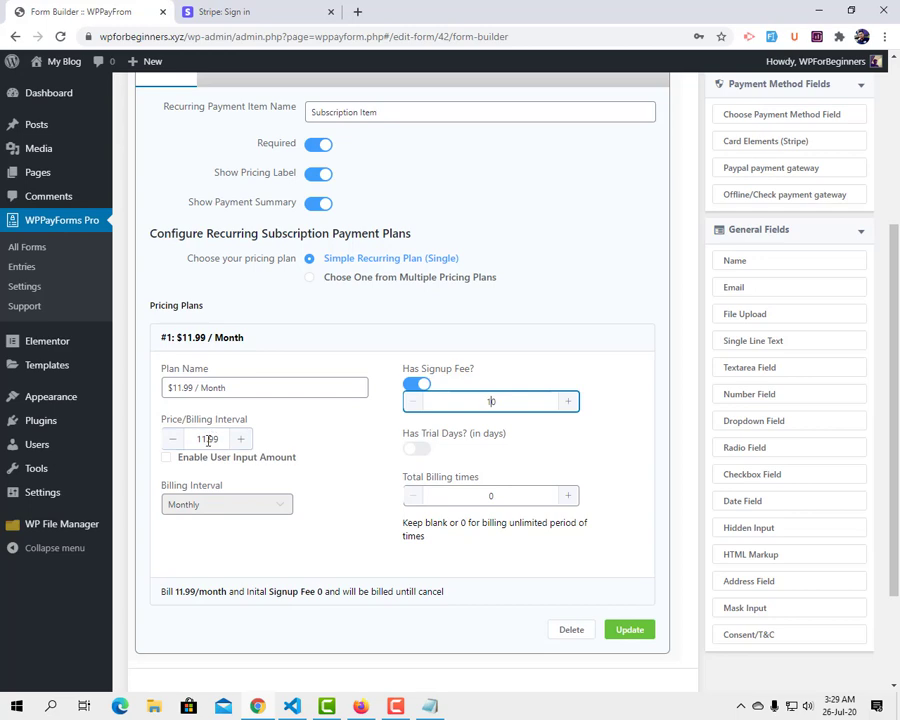
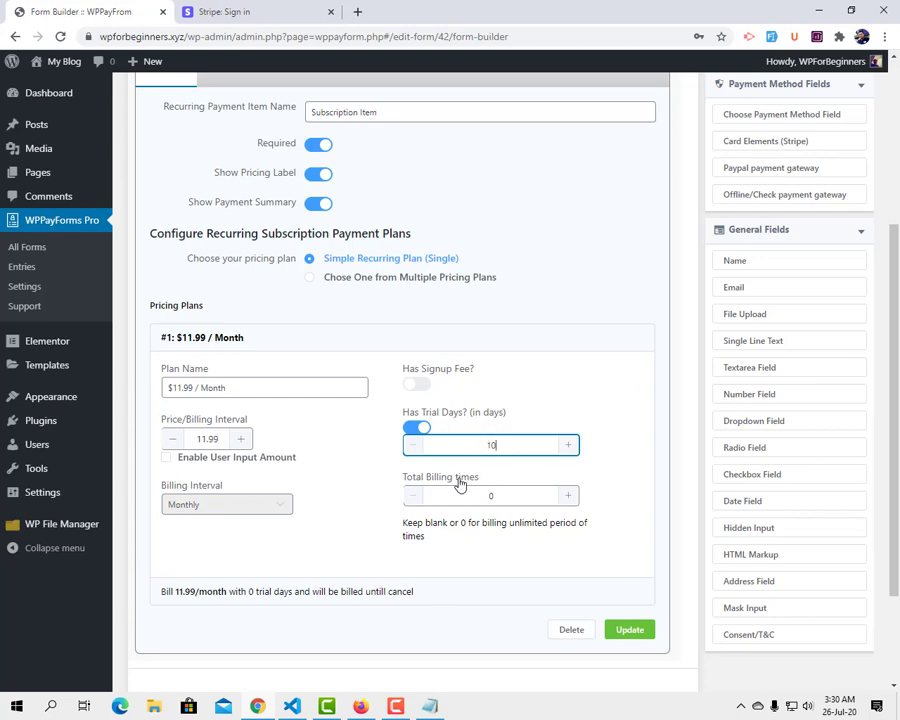
click(418, 429)
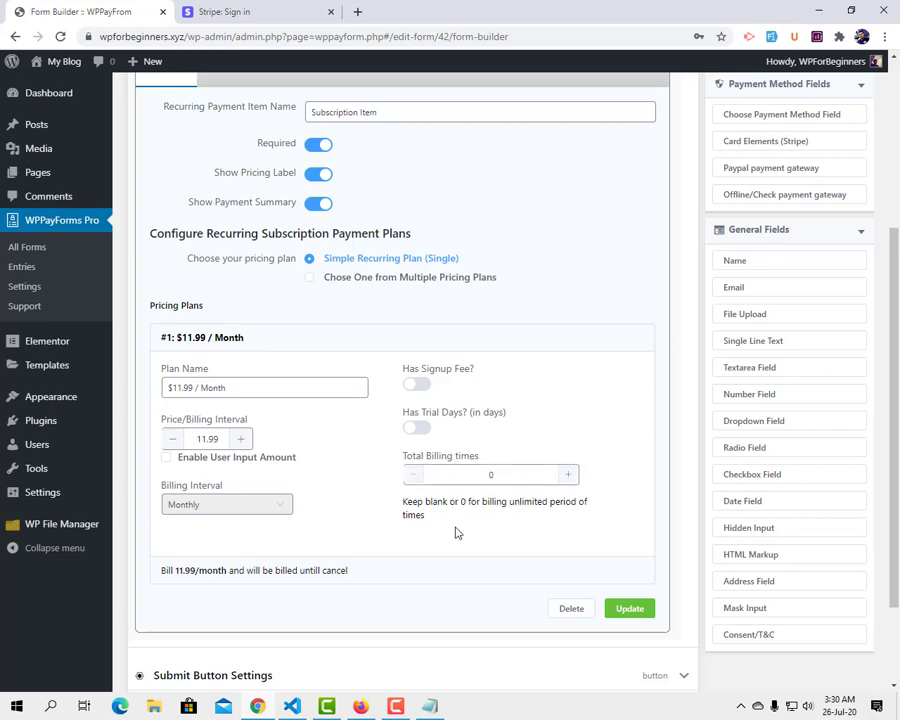
Keep Total Billing times at 0 for unlimited billing, and save and collapse the Subscription Item field
click(492, 475)
key(BackSpace)
click(491, 474)
key(BackSpace)
click(633, 613)
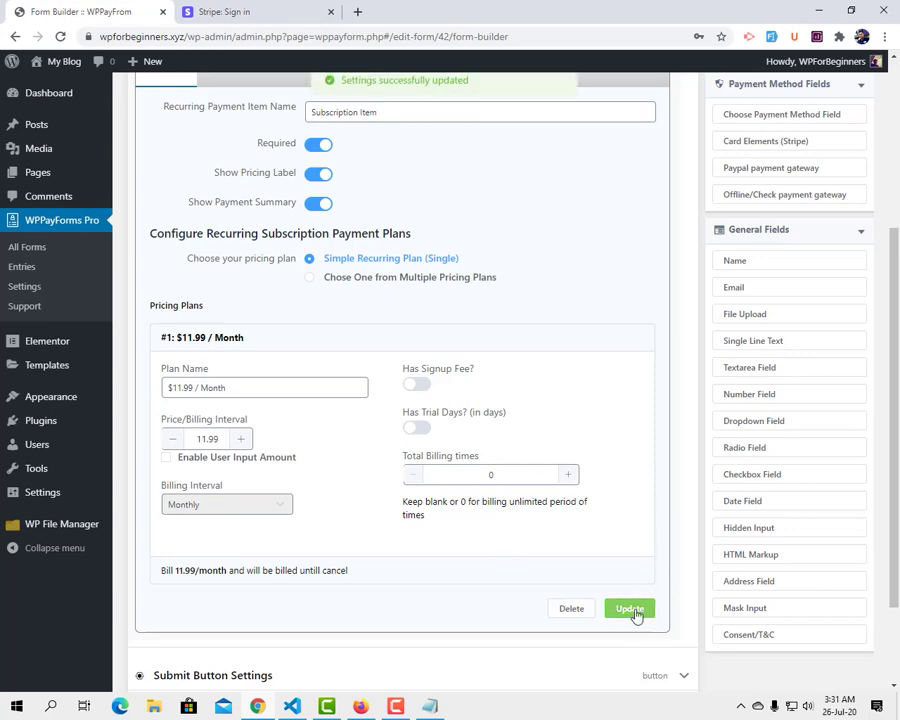
scroll(562, 466, up, 3)
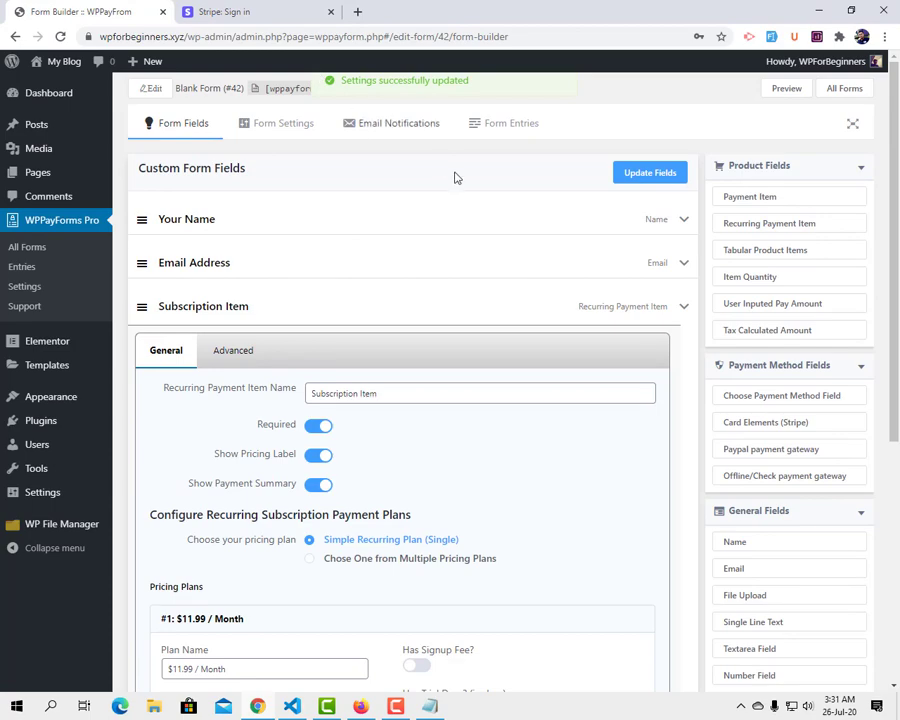
scroll(480, 282, down, 3)
scroll(480, 282, up, 3)
click(681, 306)
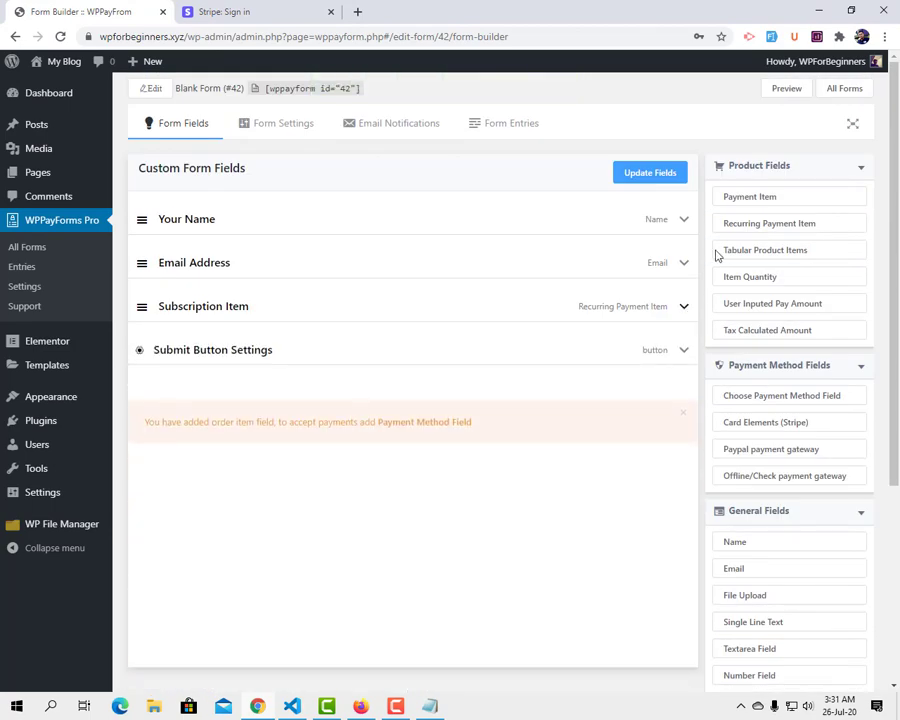
Preview the form and check its name, email and subscription item fields
click(791, 92)
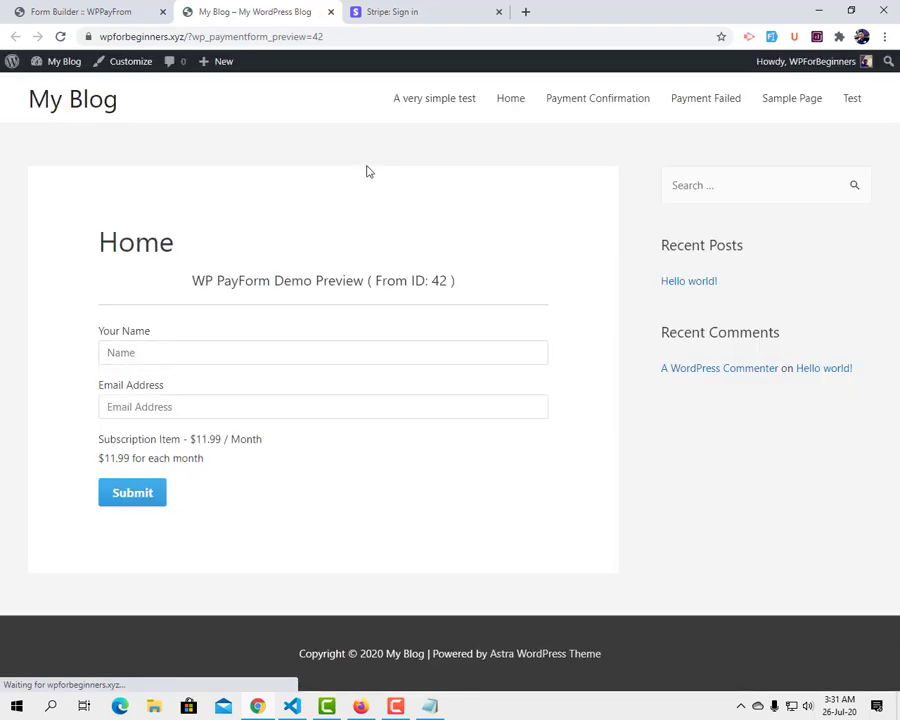
click(142, 348)
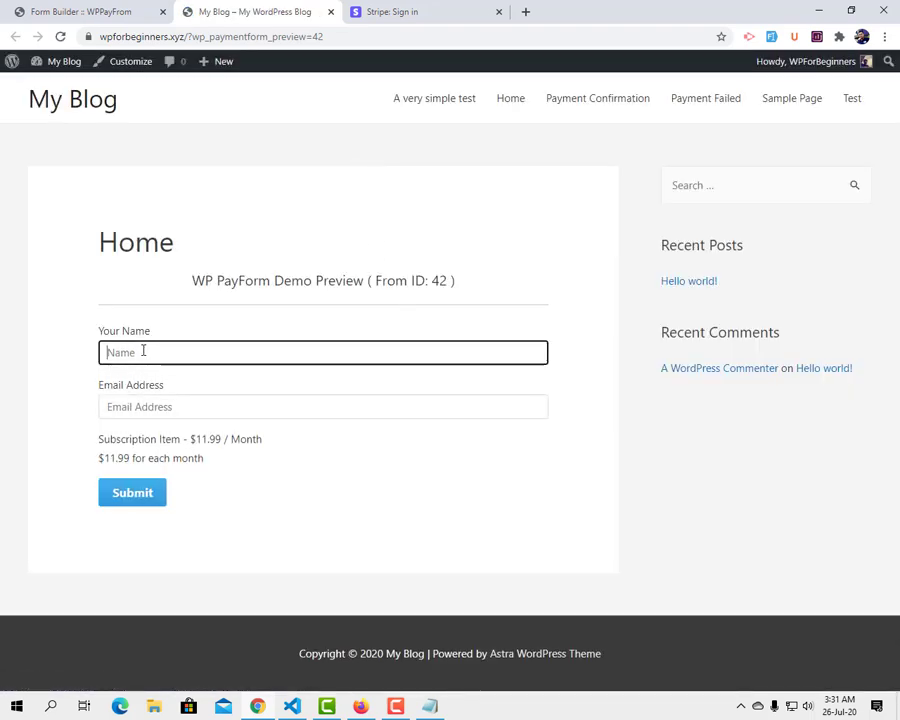
click(212, 406)
drag(97, 445, 269, 444)
click(268, 446)
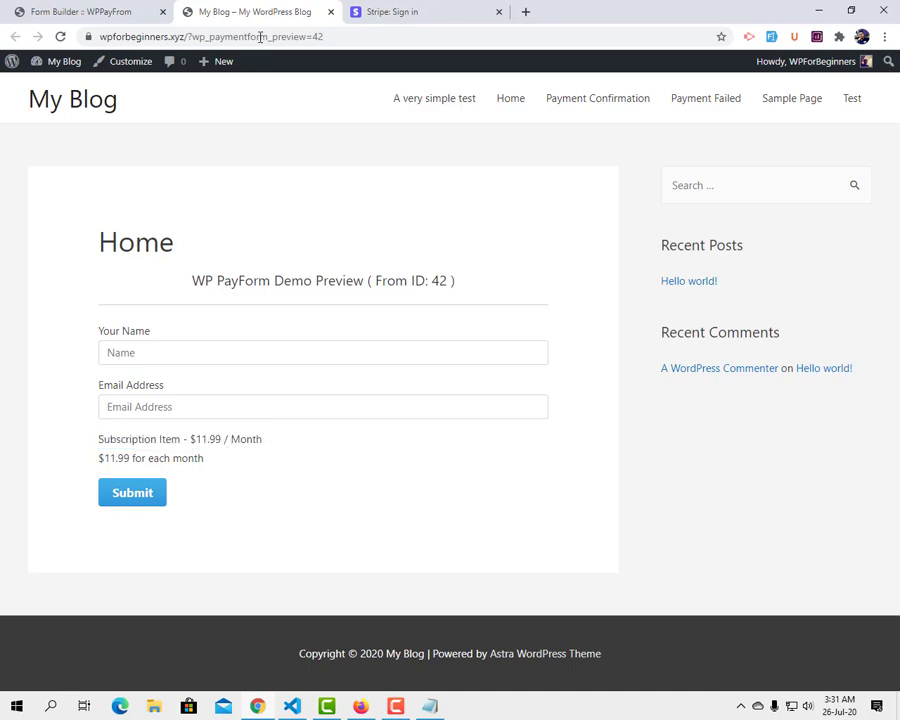
Compare the Subscription Item's item name and plan name in the form builder with the labels in the form preview
click(112, 10)
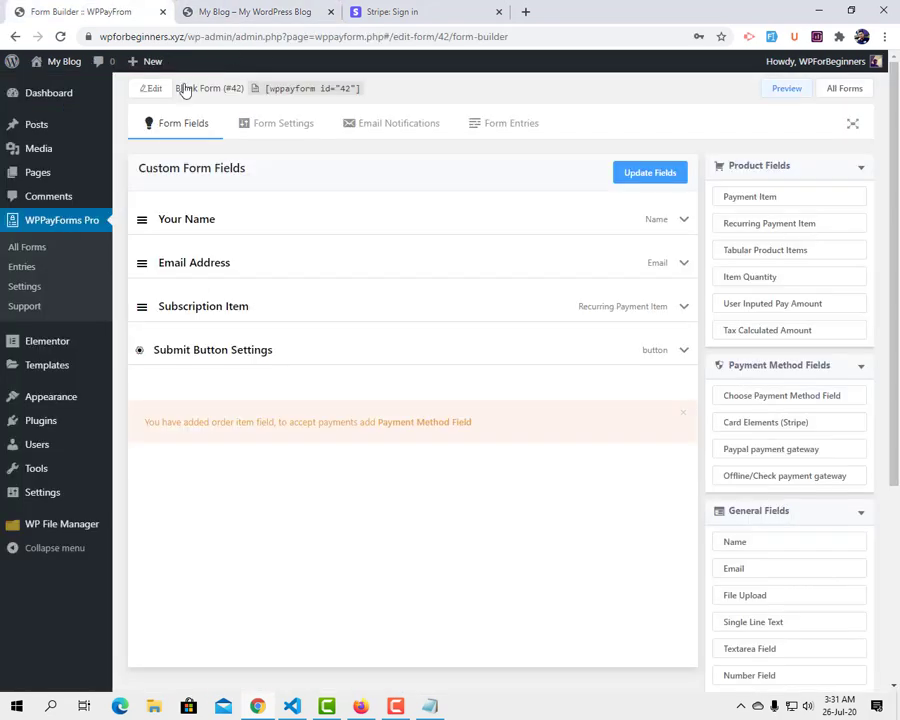
click(685, 306)
click(426, 397)
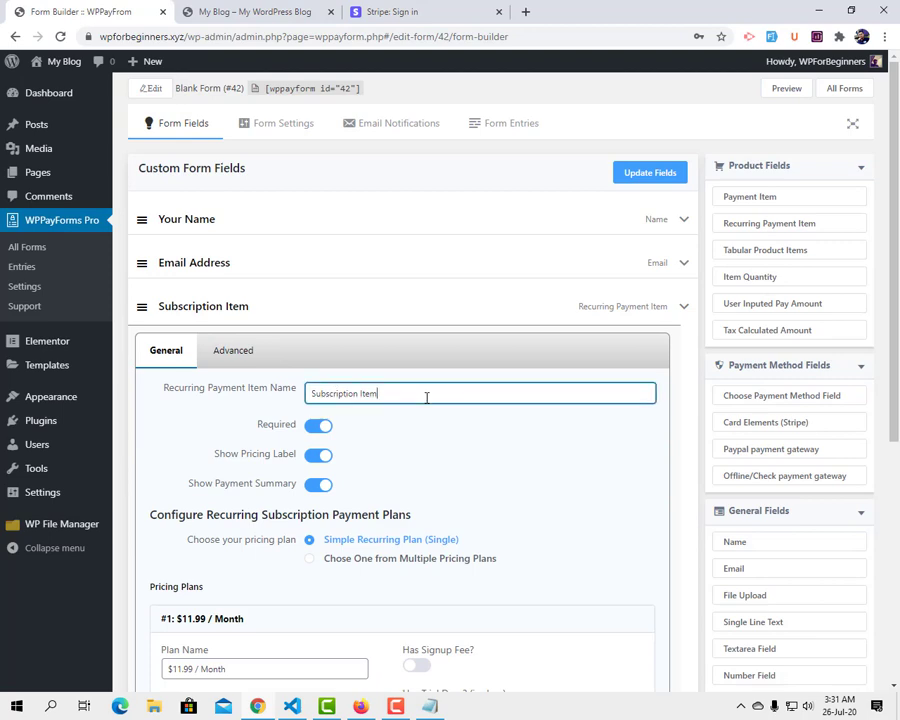
triple_click(425, 394)
click(382, 393)
double_click(363, 393)
click(428, 388)
scroll(428, 390, down, 3)
click(249, 458)
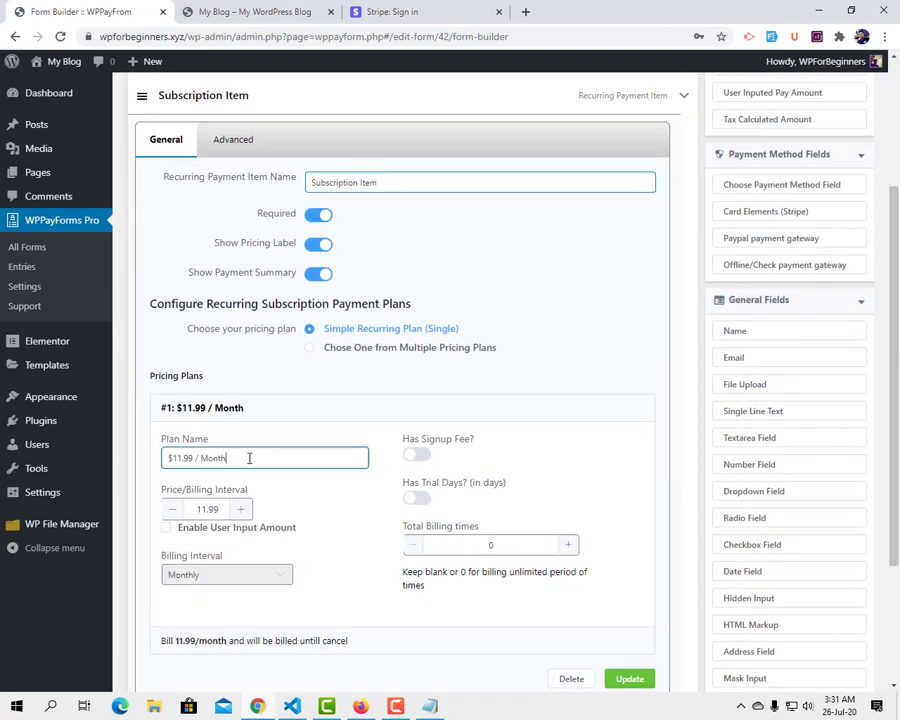
click(296, 11)
drag(262, 439, 230, 464)
click(107, 457)
click(80, 11)
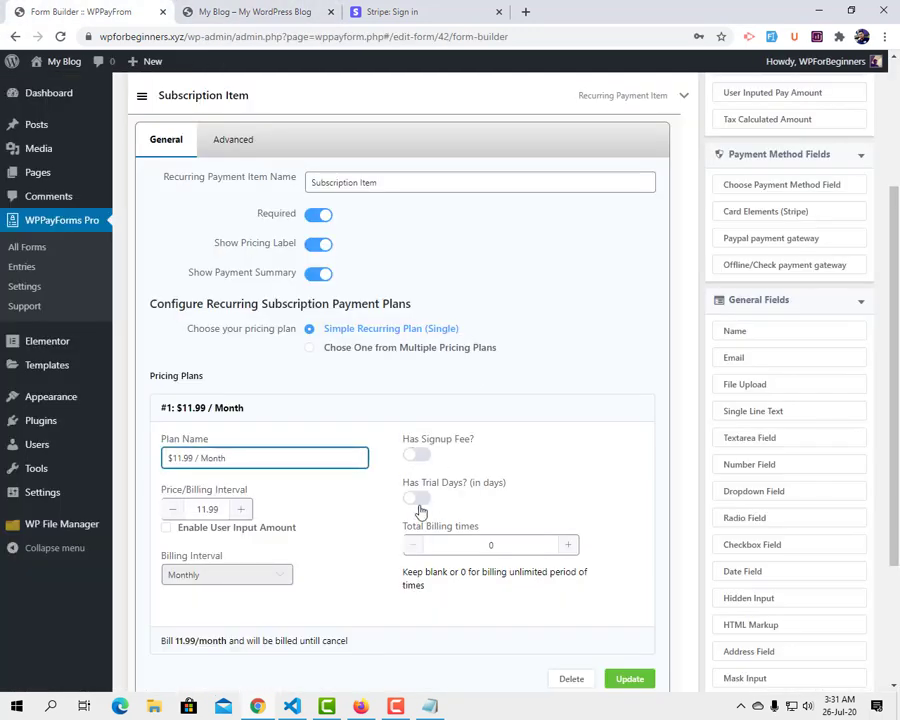
Fill the previewed form with an autogenerated dummy name and email address and submit it
click(258, 9)
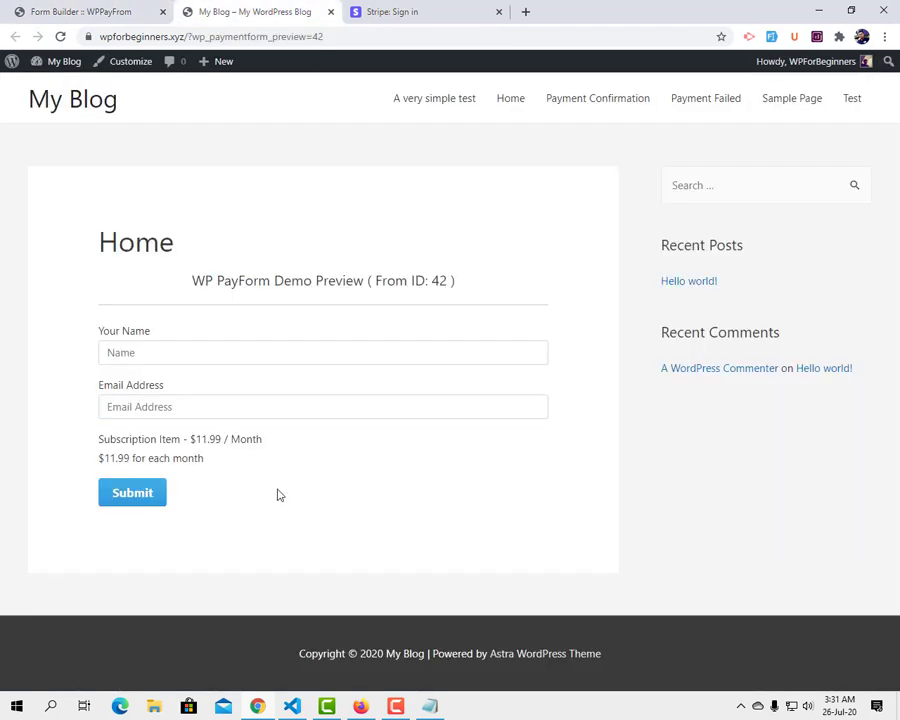
click(149, 347)
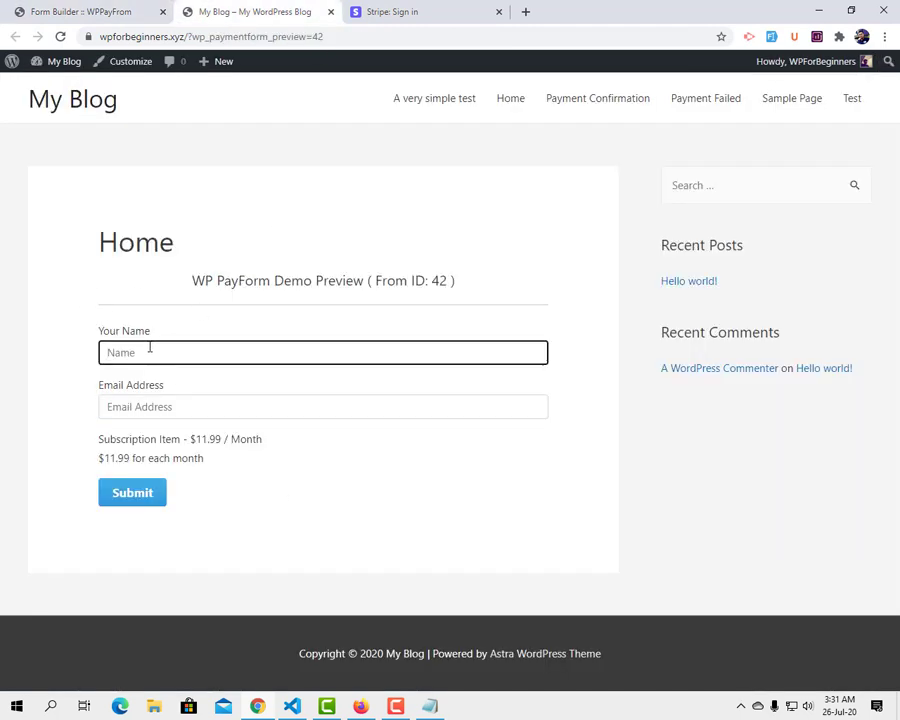
click(771, 36)
click(295, 405)
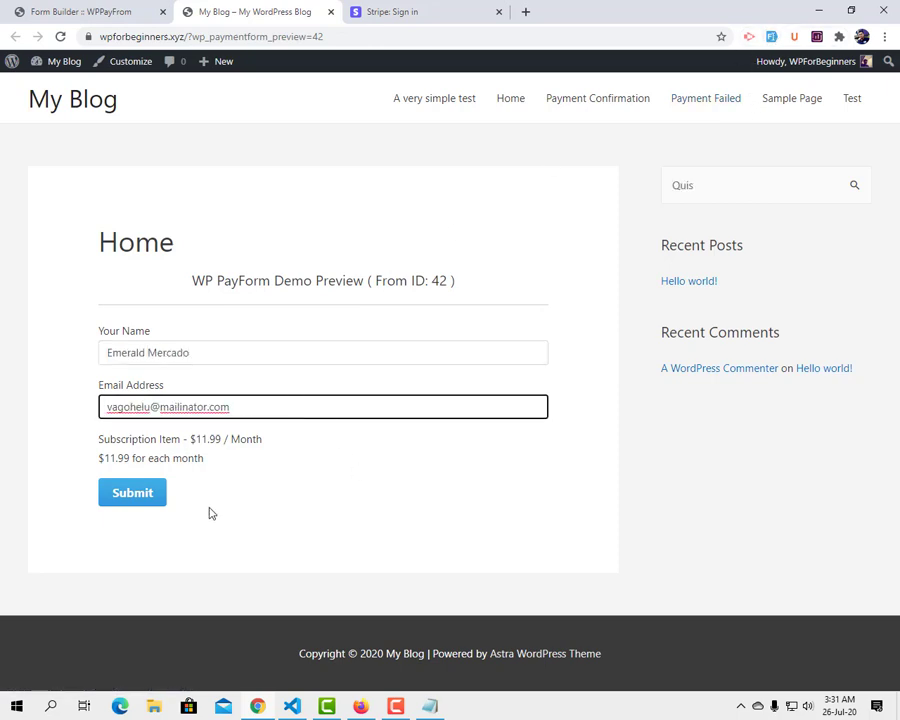
click(124, 495)
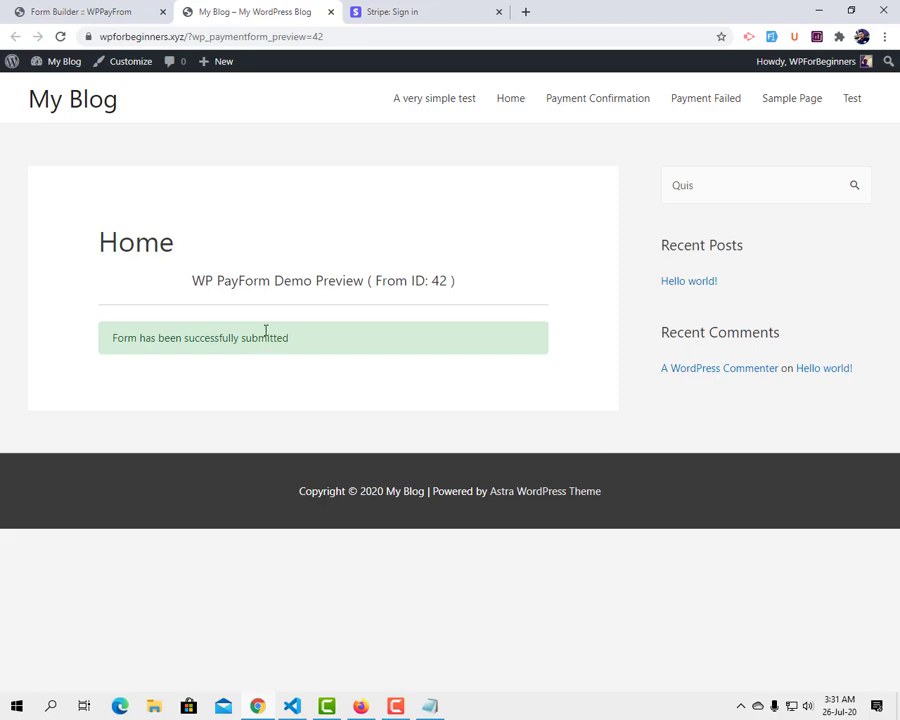
Return to the form builder and add a Choose Payment Method Field below the Subscription Item
click(67, 6)
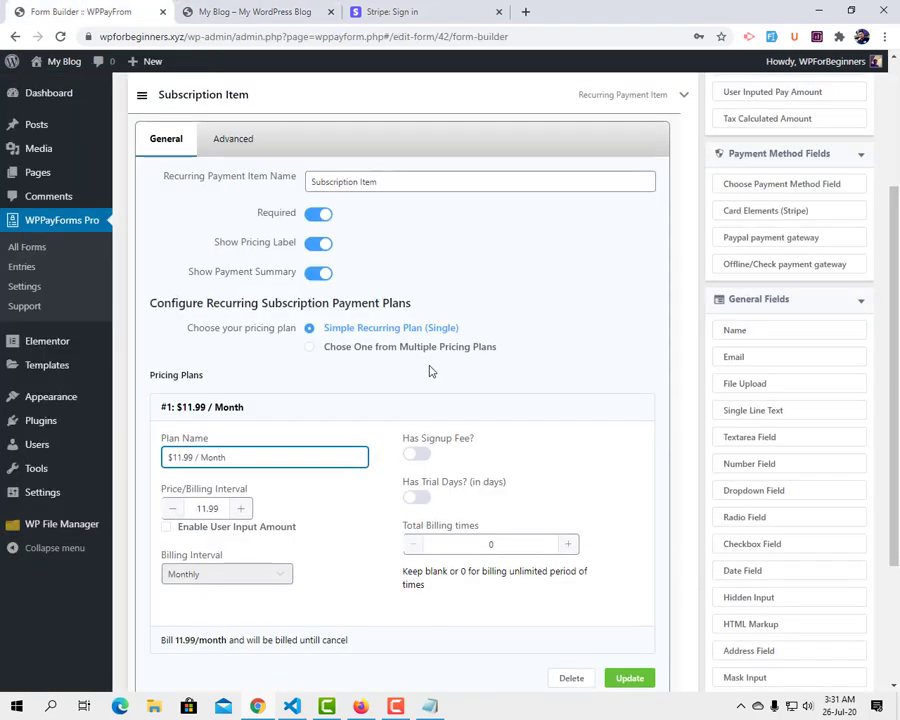
scroll(428, 368, down, 3)
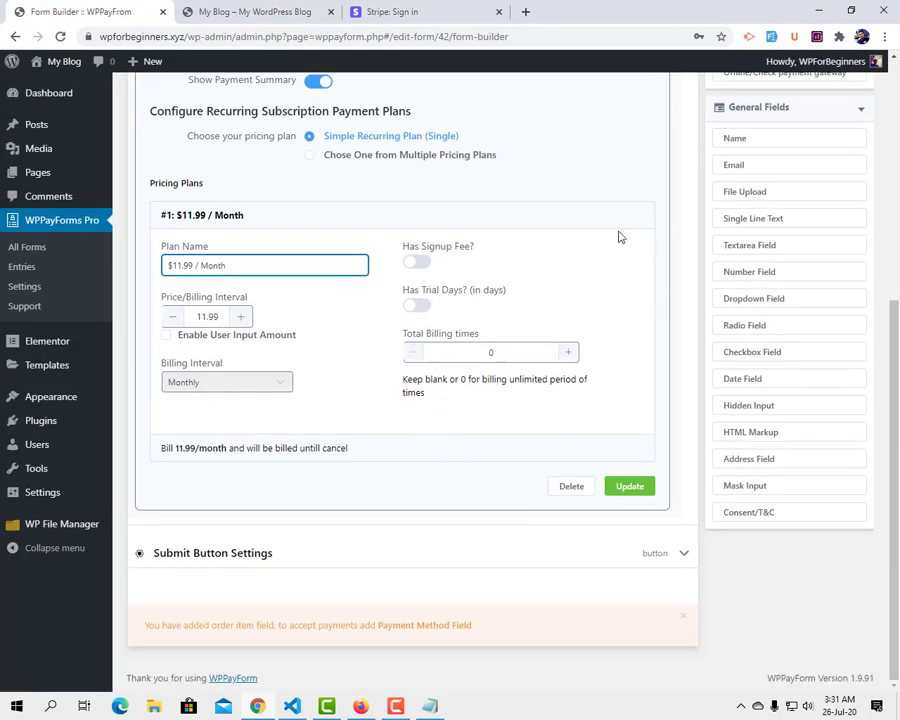
scroll(640, 240, up, 3)
click(684, 185)
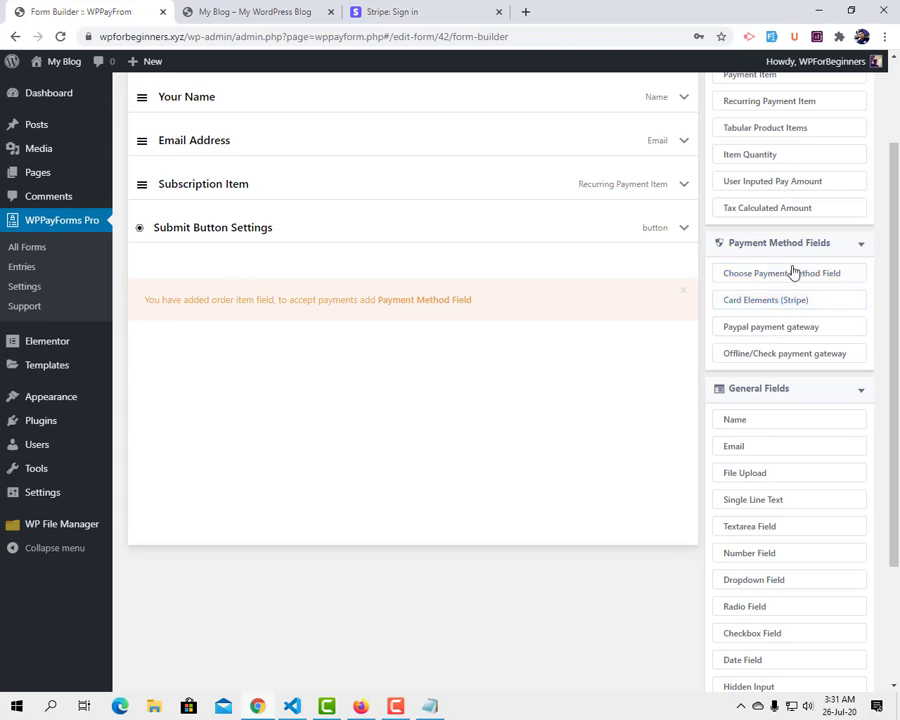
scroll(518, 328, up, 2)
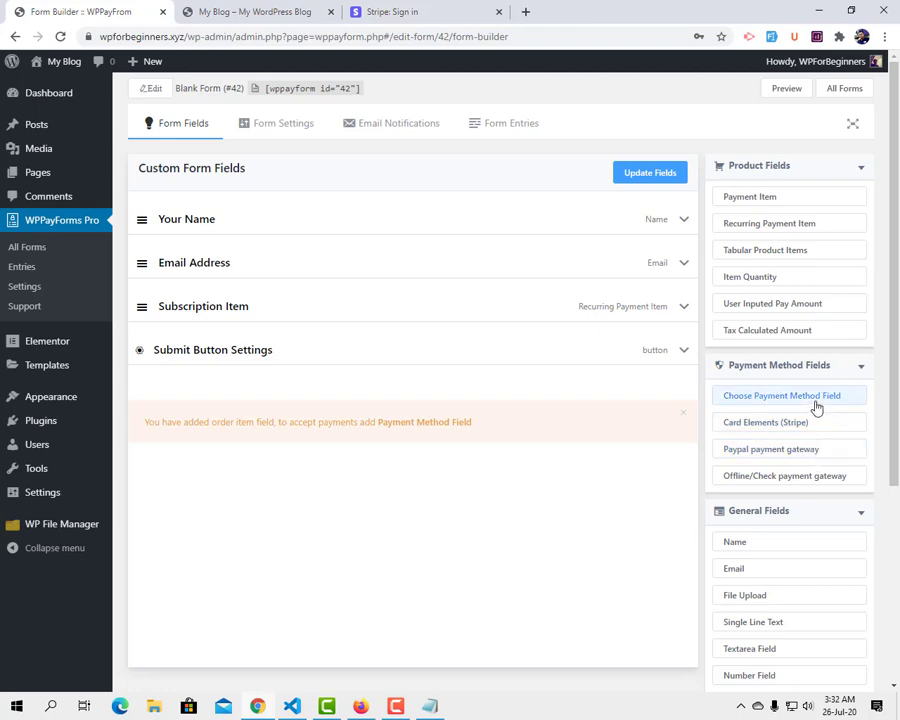
drag(816, 407, 317, 357)
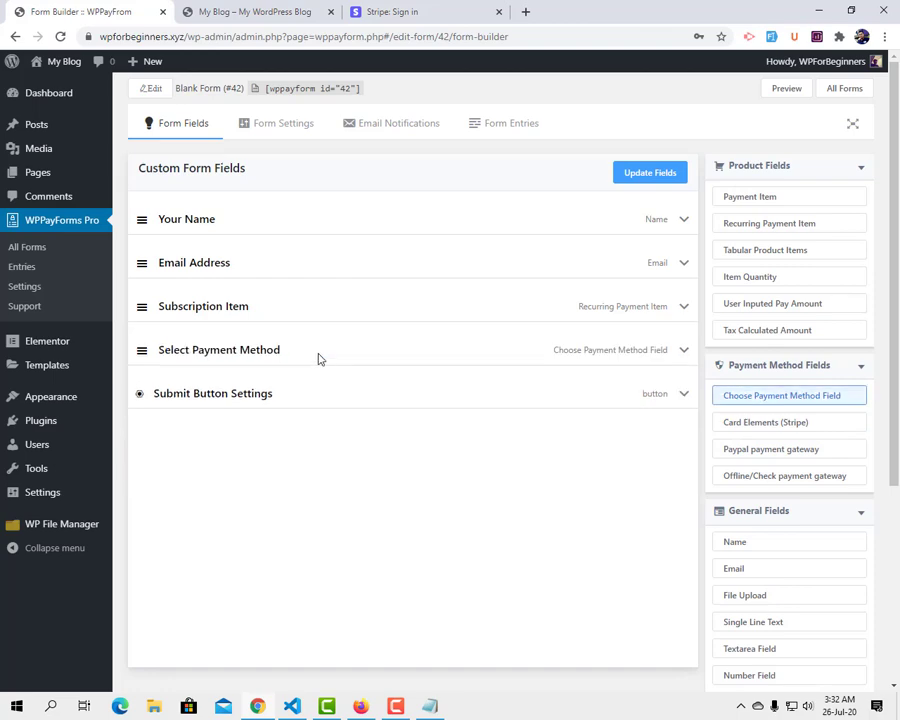
Enable Credit/Debit Card (Stripe) and Paypal in the Select Payment Method field and update its settings
click(686, 352)
scroll(362, 430, down, 2)
click(426, 294)
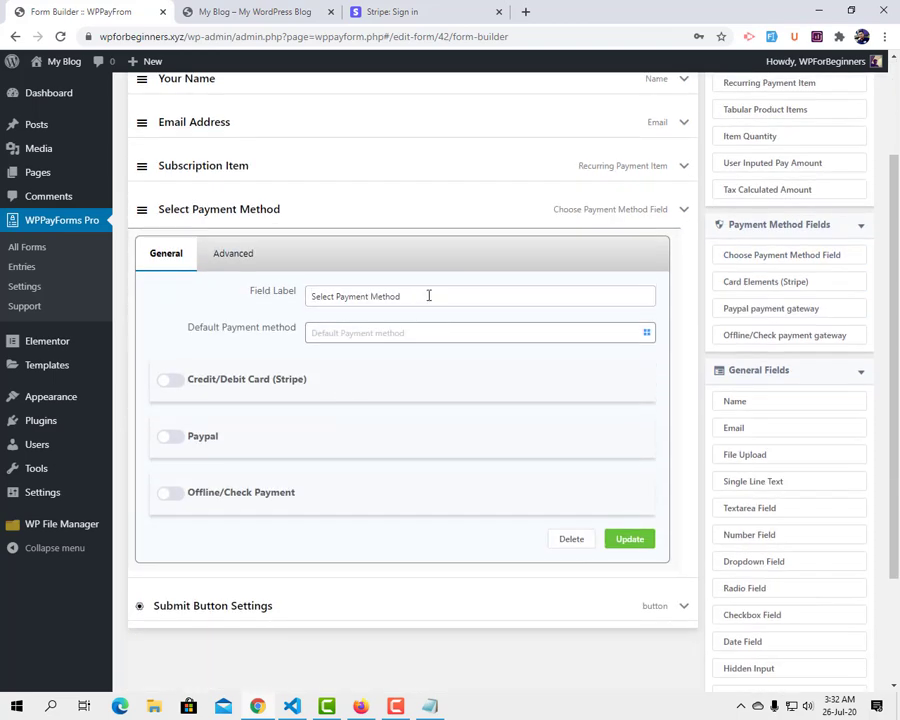
click(170, 380)
scroll(325, 422, down, 3)
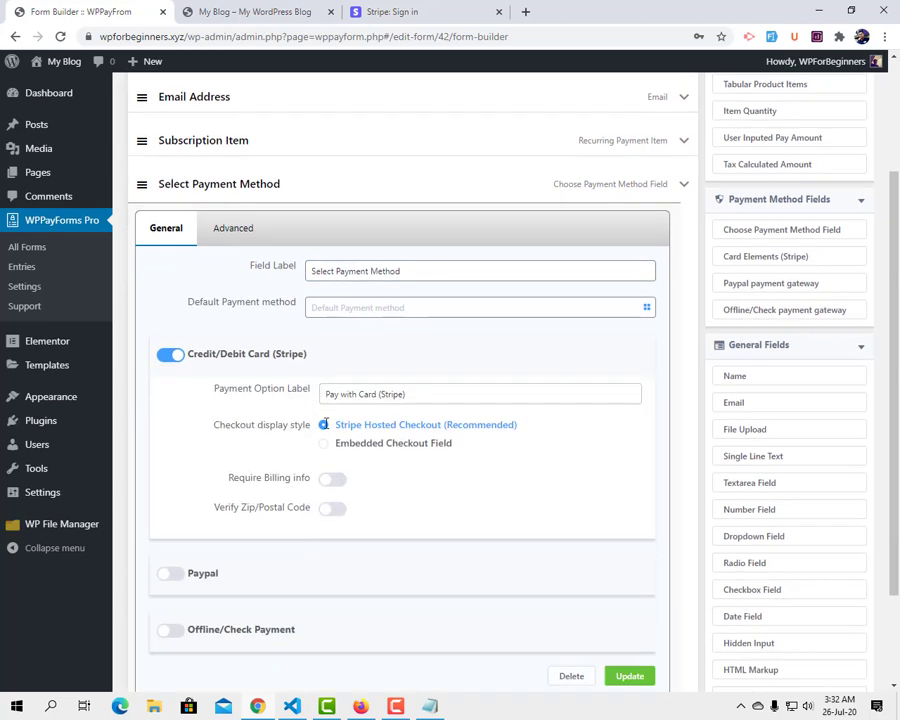
click(170, 458)
click(630, 641)
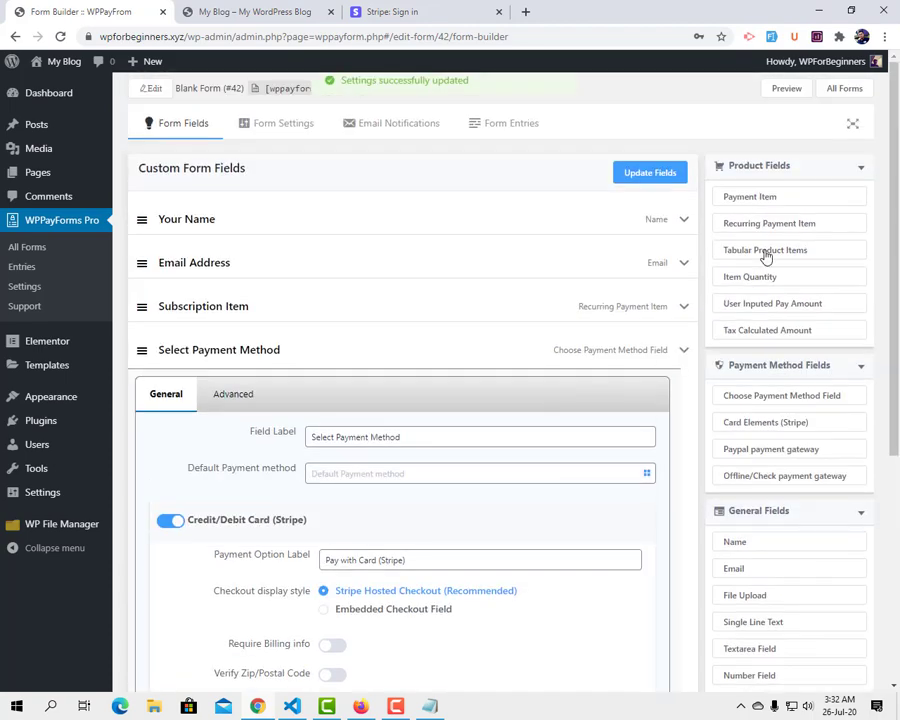
Preview the form, fill it with an autogenerated dummy name and email, and check the Pay with Card (Stripe) option
click(786, 88)
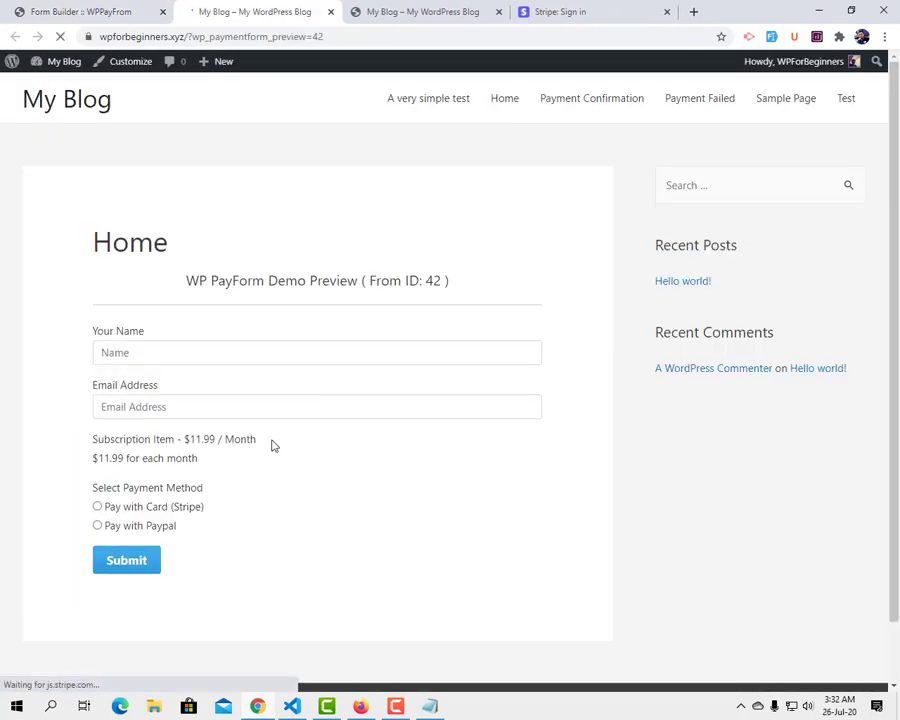
click(772, 37)
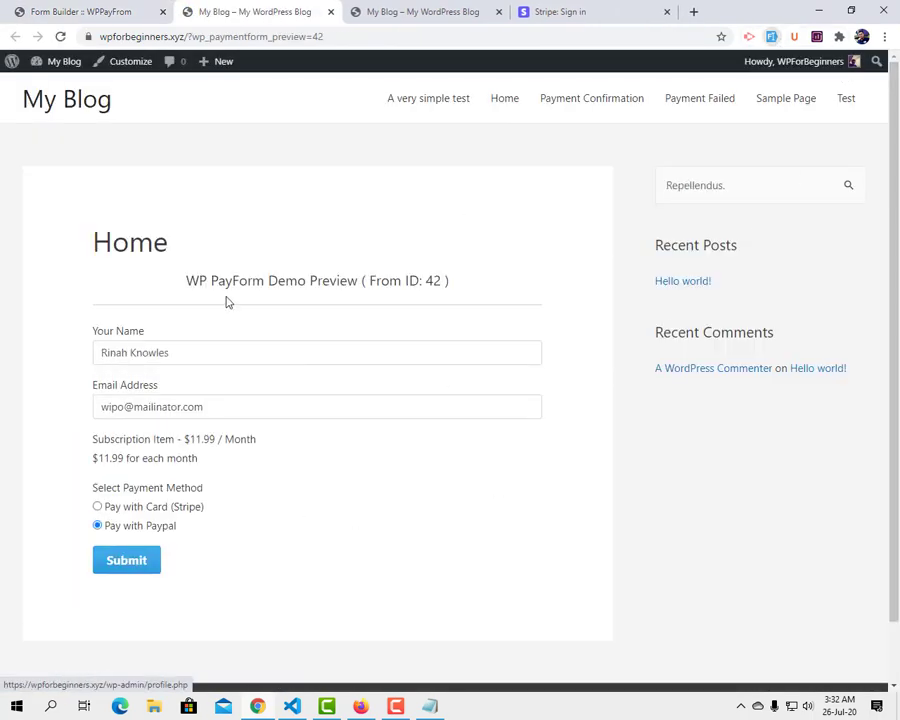
click(178, 354)
key(Tab)
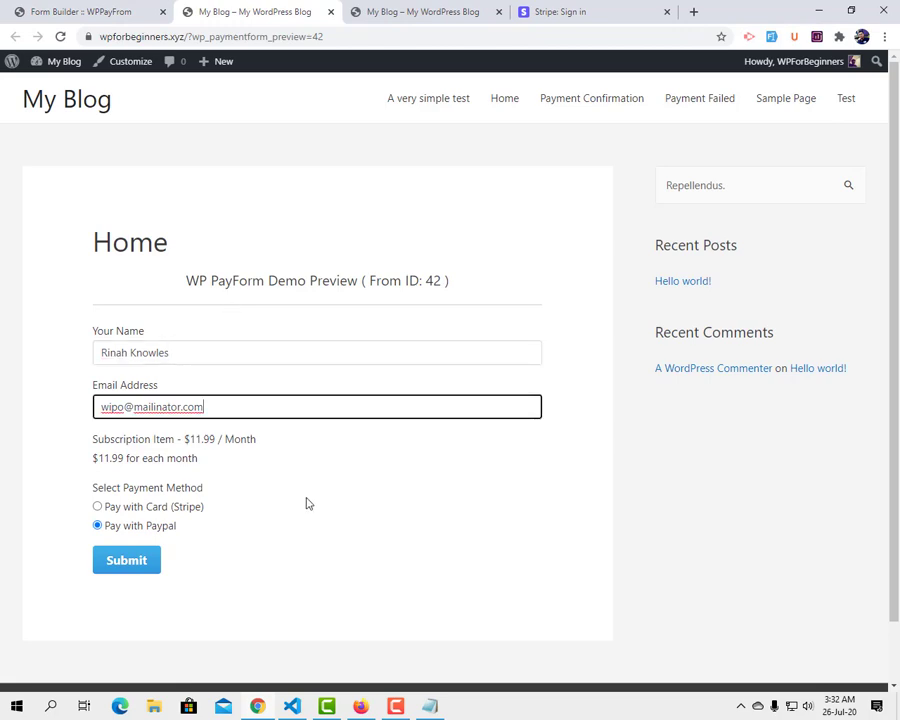
click(306, 501)
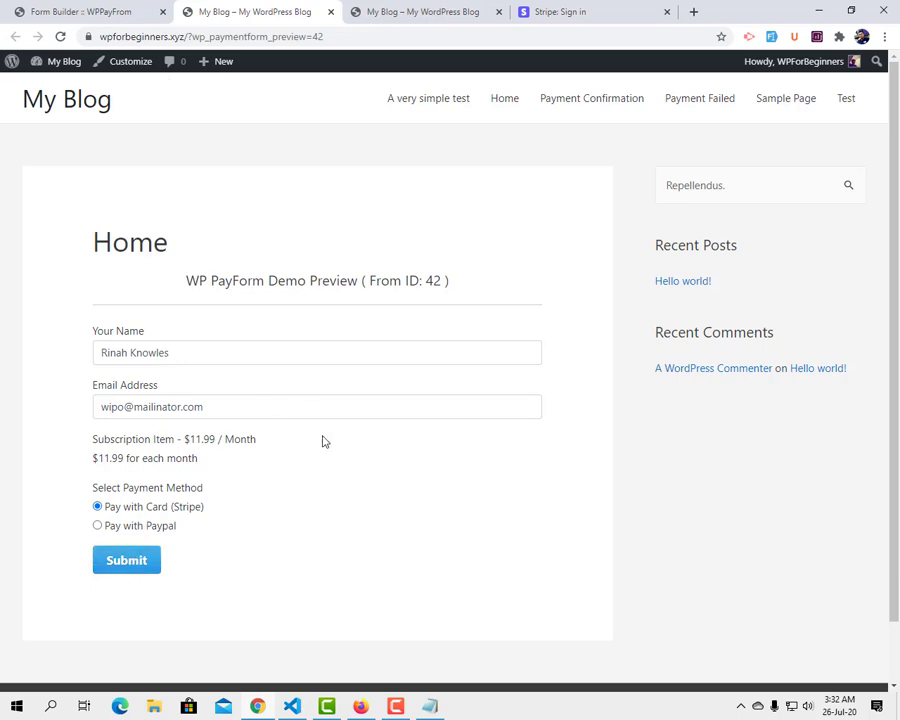
Set the Stripe checkout display style to Embedded Checkout Field in the form builder and update the form's fields
click(80, 8)
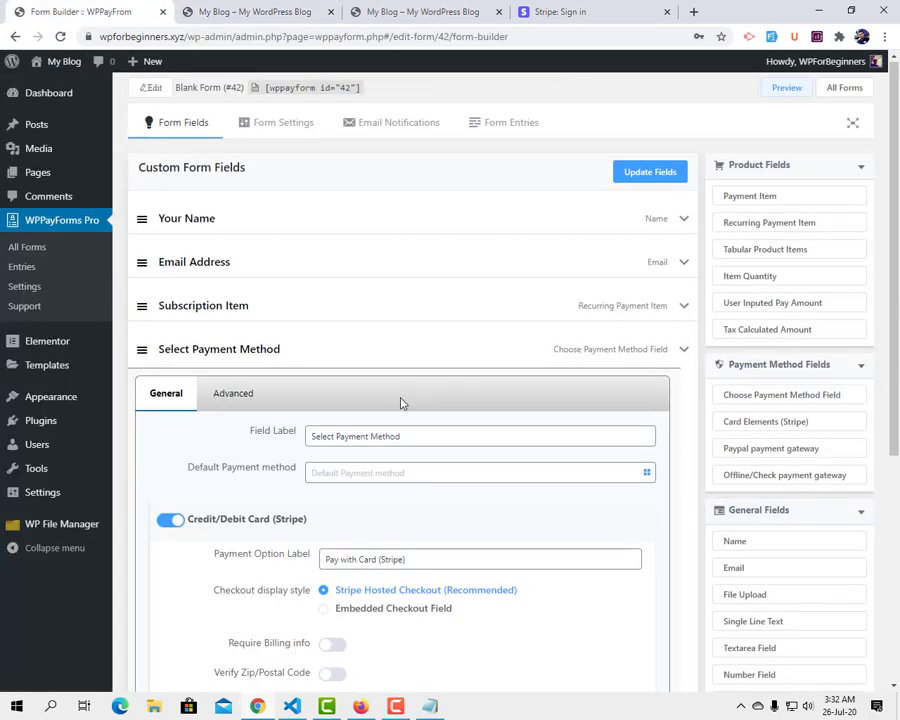
scroll(400, 403, down, 3)
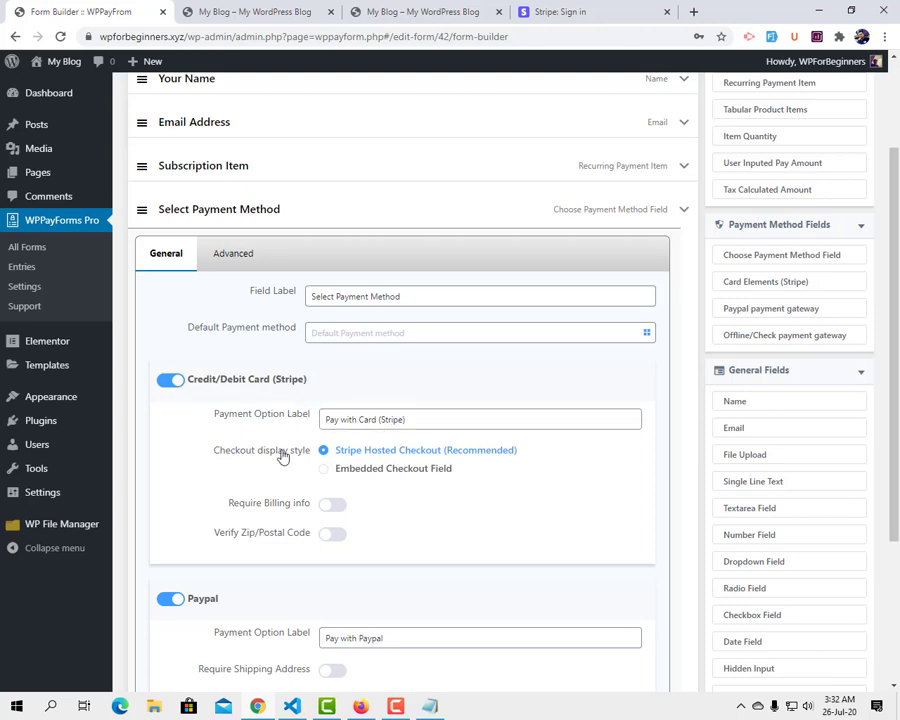
click(381, 474)
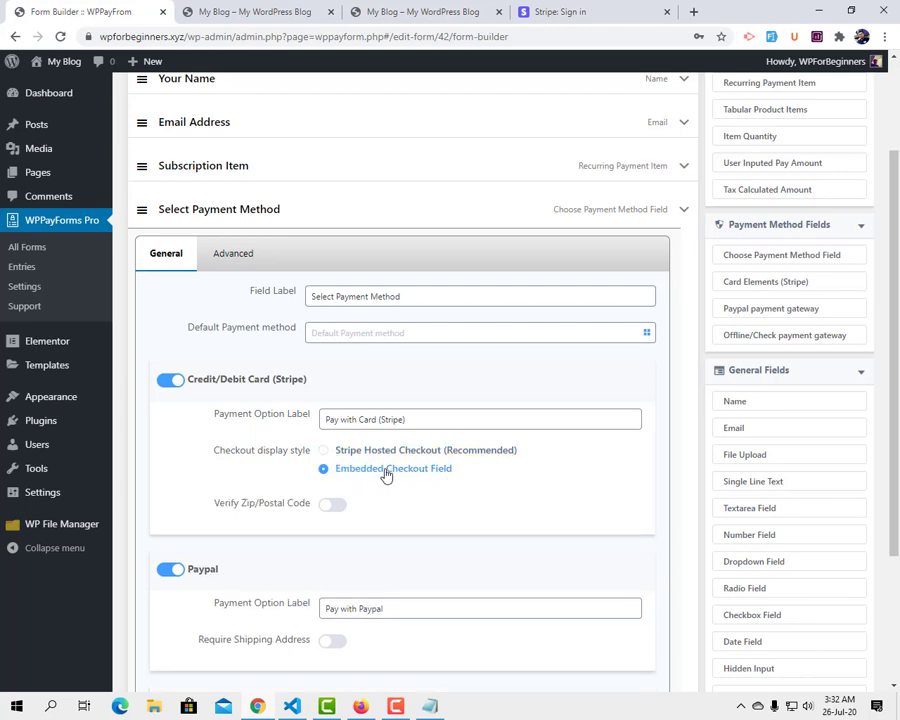
scroll(806, 182, up, 3)
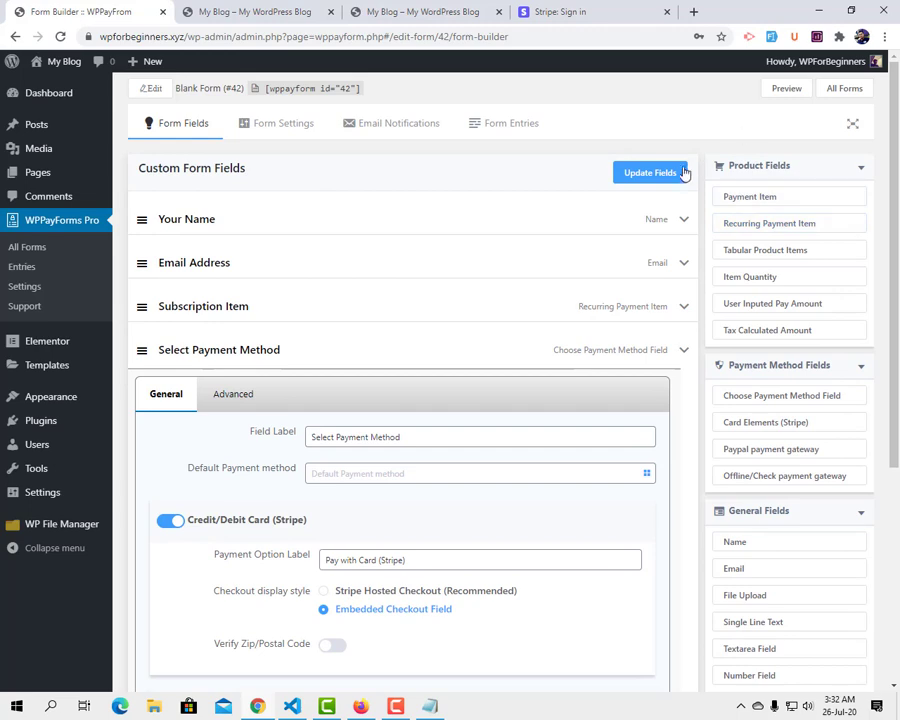
click(653, 177)
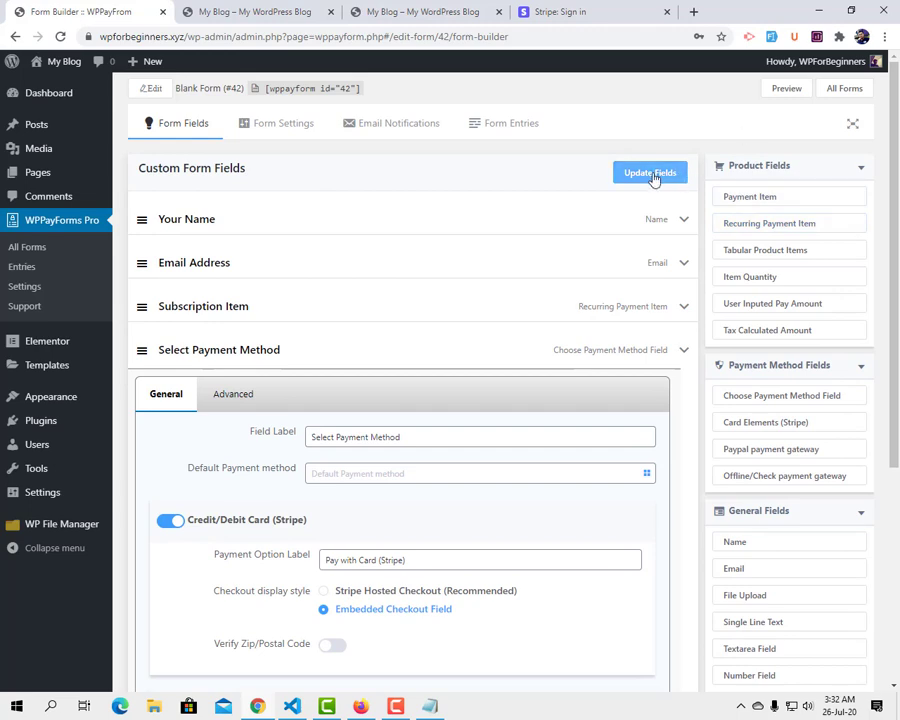
Preview the form with dummy data, compare the Stripe and Paypal payment options, and inspect the embedded card field
click(784, 88)
scroll(200, 320, down, 1)
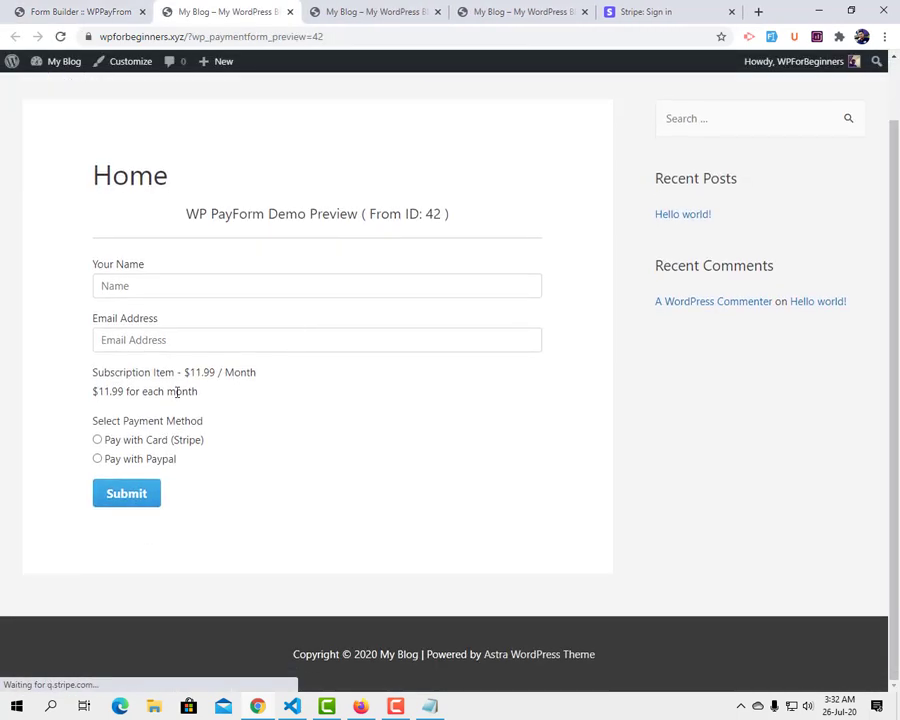
click(773, 37)
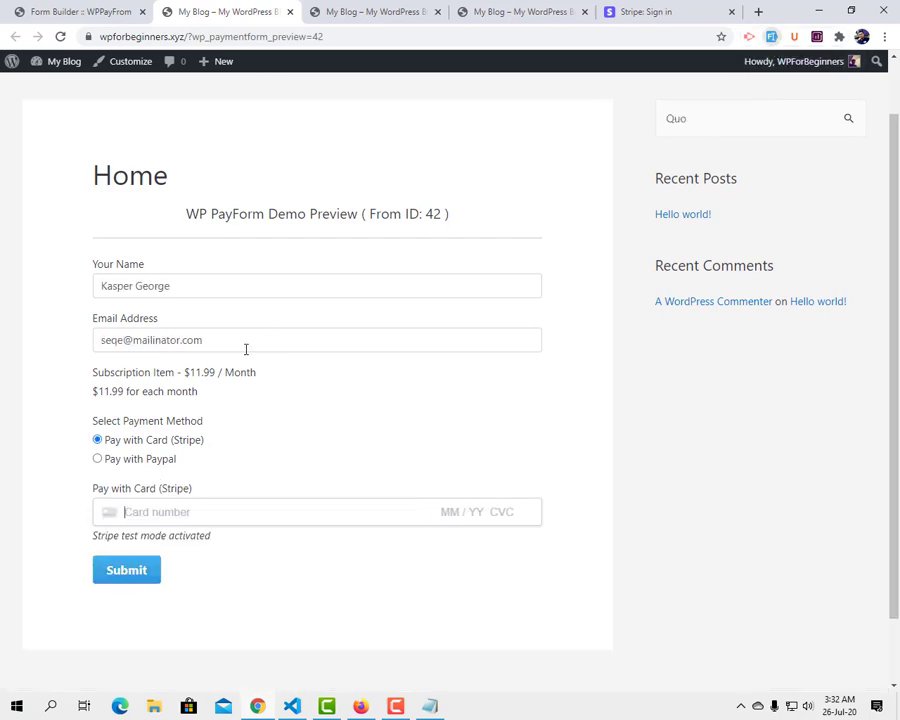
click(156, 461)
click(152, 447)
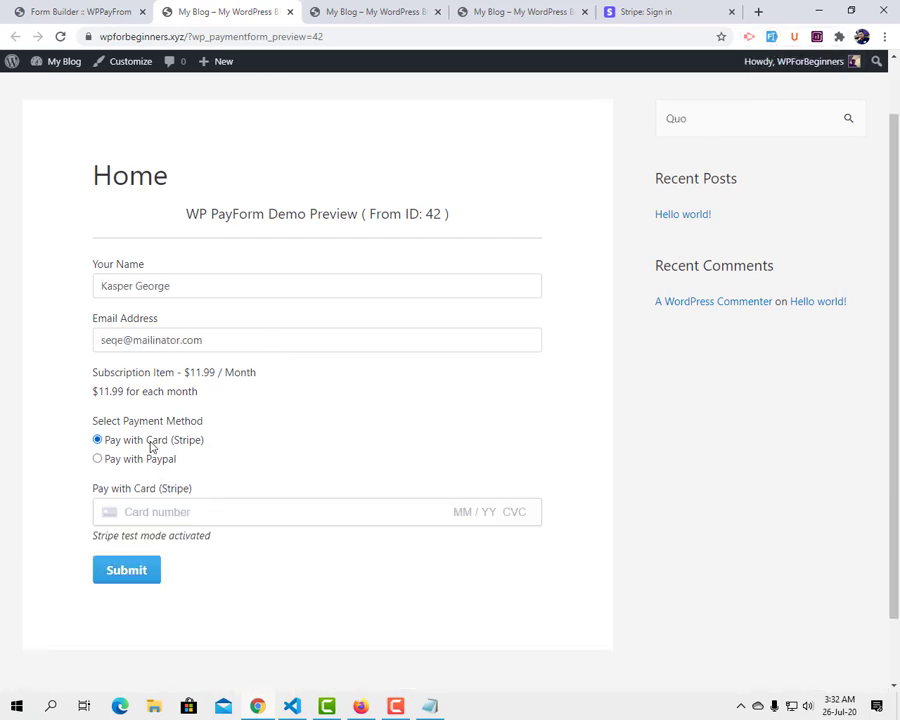
click(194, 514)
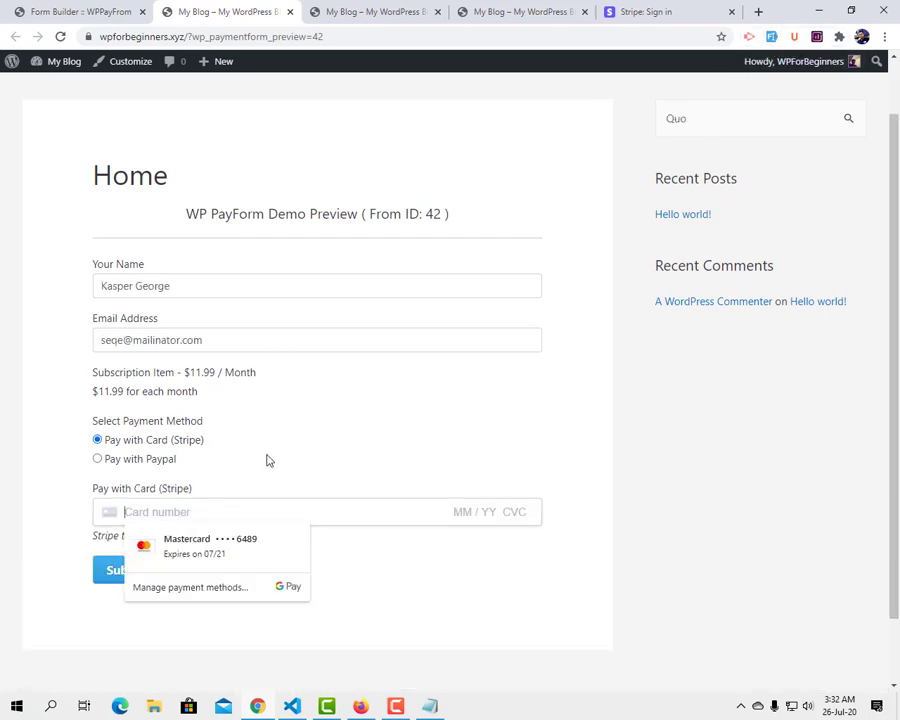
click(331, 513)
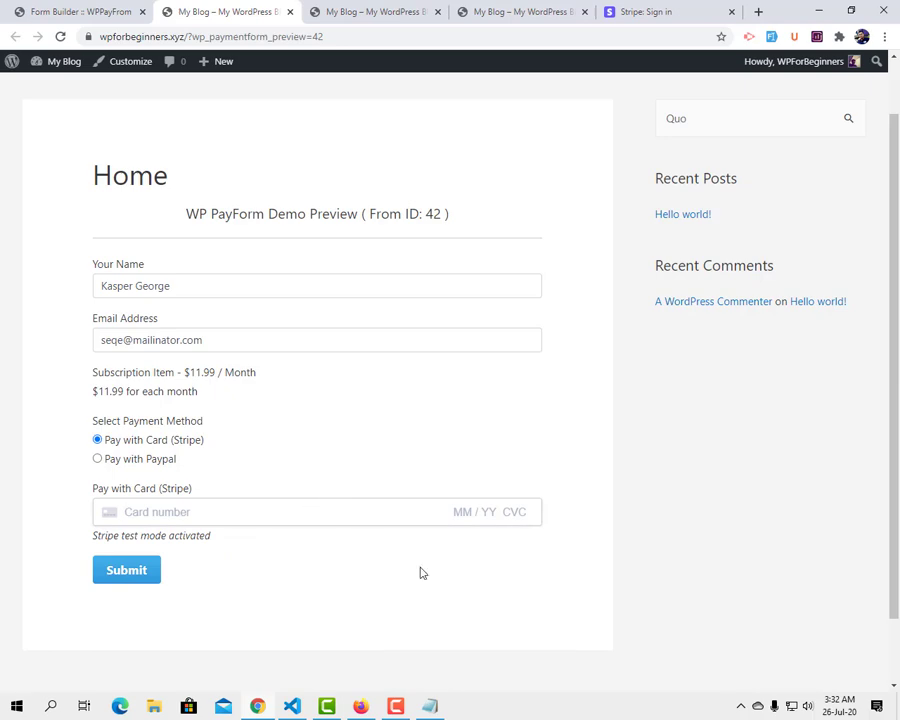
Set the Stripe checkout display style to Stripe Hosted Checkout (Recommended) in the form builder and update the field's settings
click(88, 8)
scroll(420, 420, down, 2)
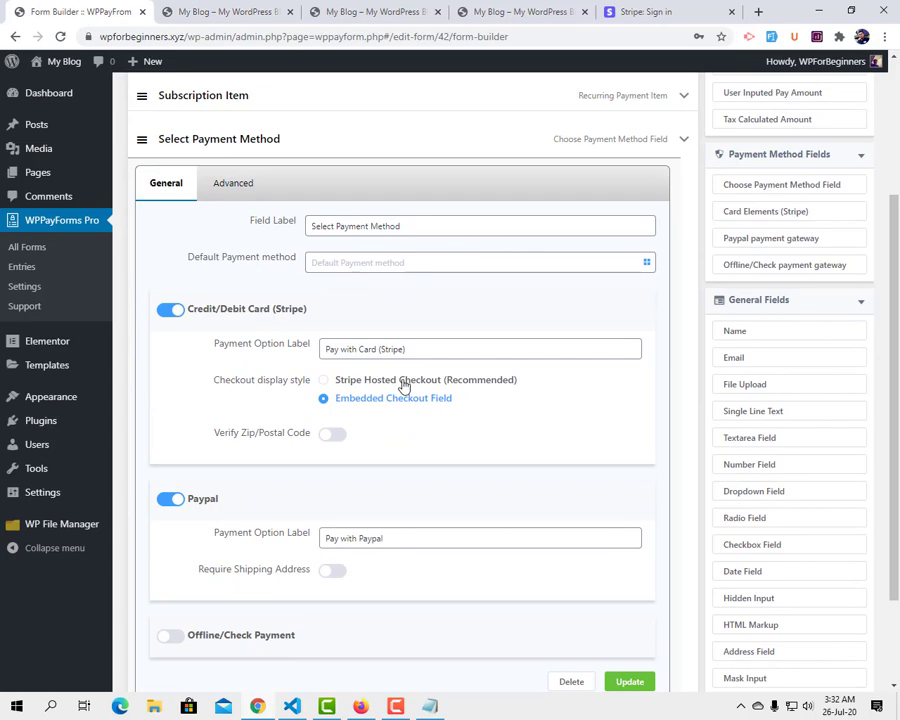
click(411, 378)
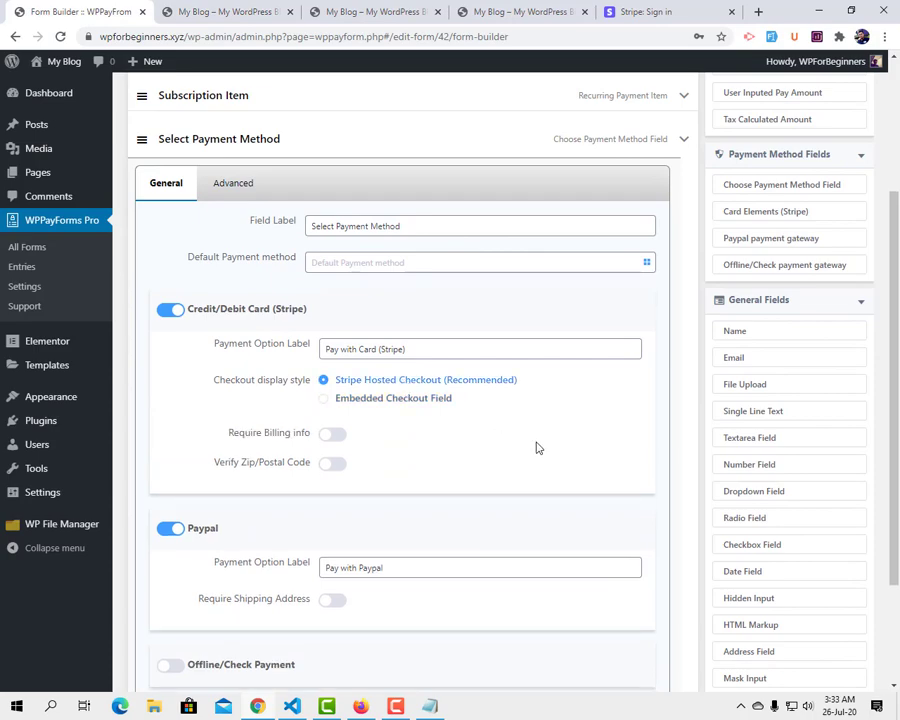
scroll(538, 450, up, 2)
scroll(632, 556, down, 4)
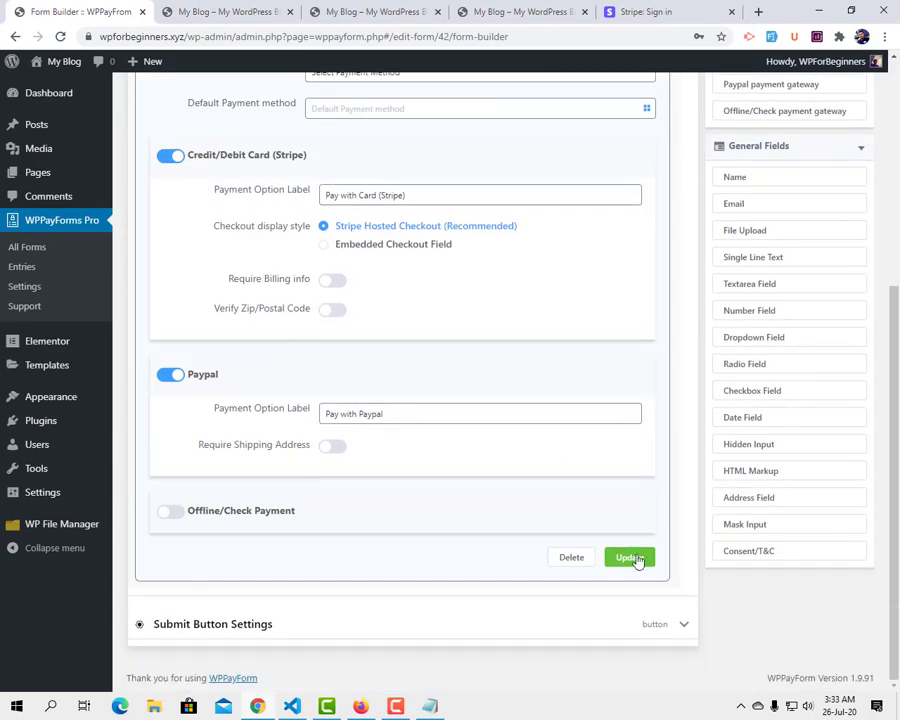
click(630, 558)
scroll(616, 376, up, 5)
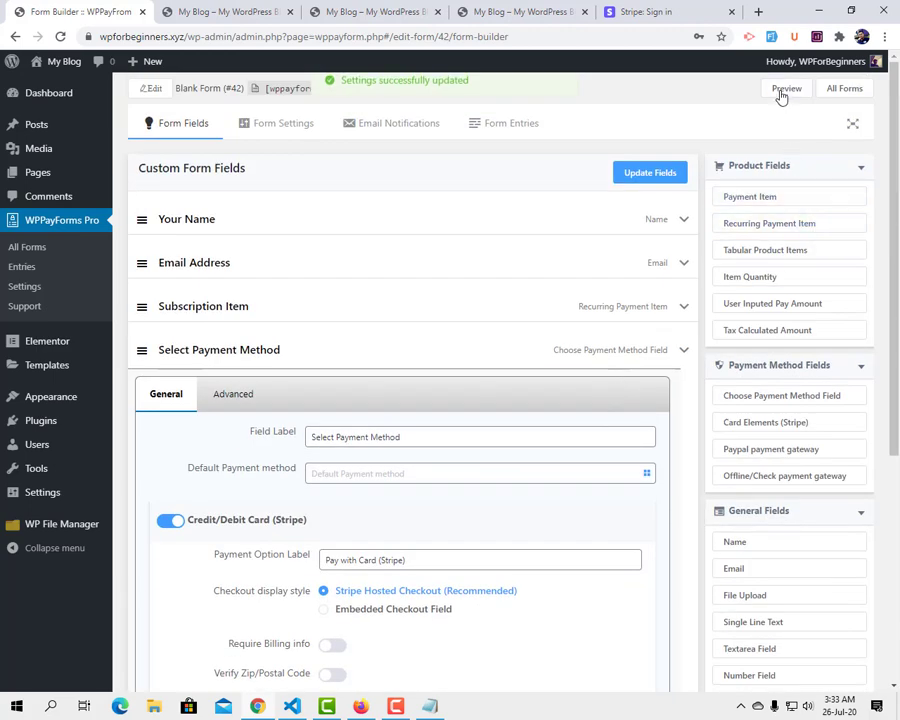
Preview the form, fill it with an autogenerated dummy name and email, and submit it with Pay with Card (Stripe) selected
click(781, 86)
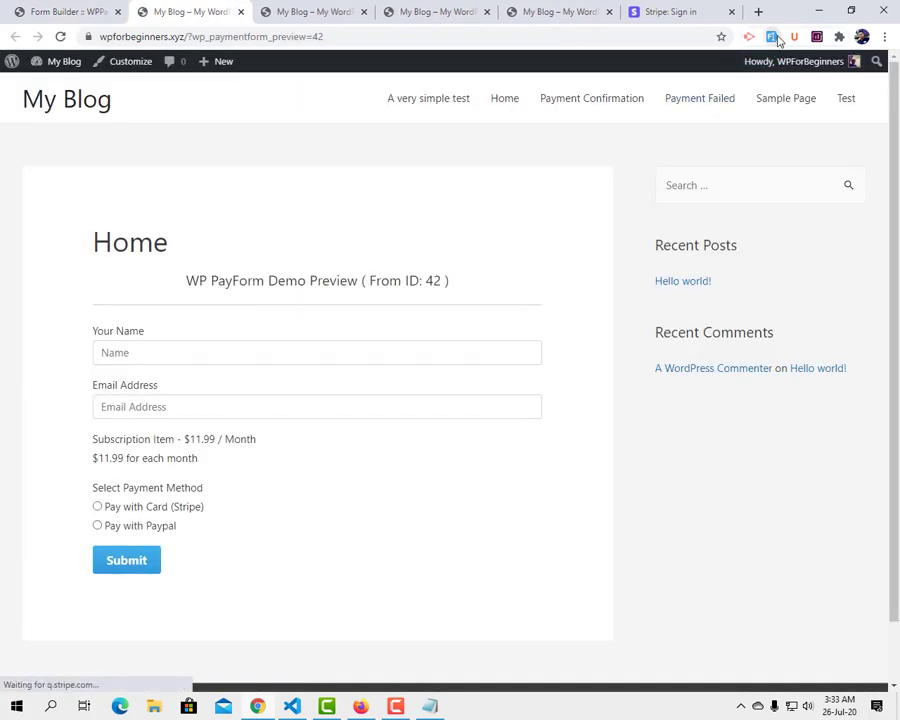
click(771, 36)
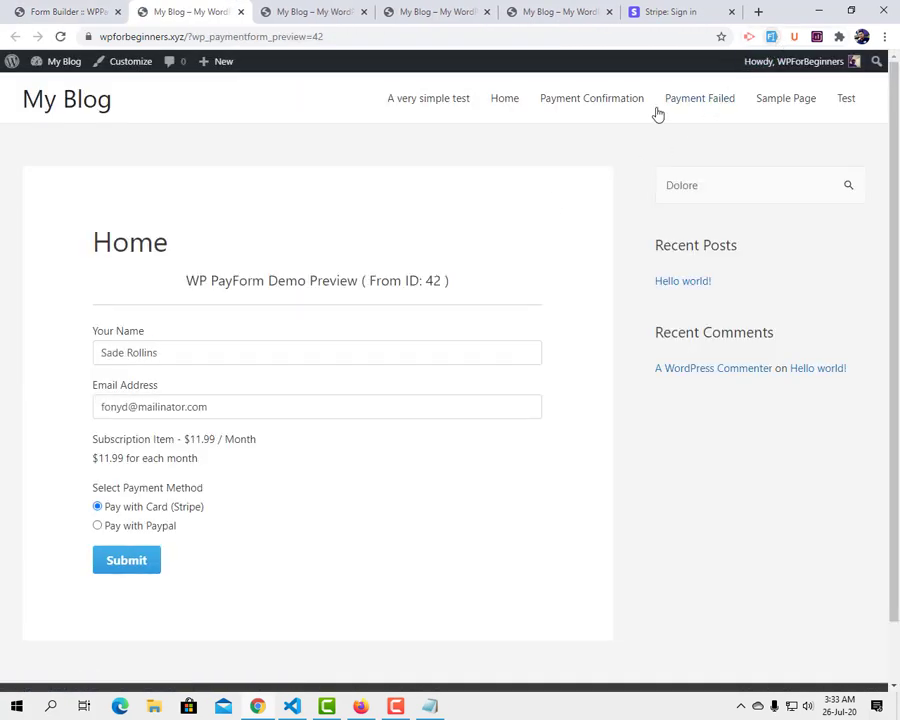
click(143, 528)
click(141, 510)
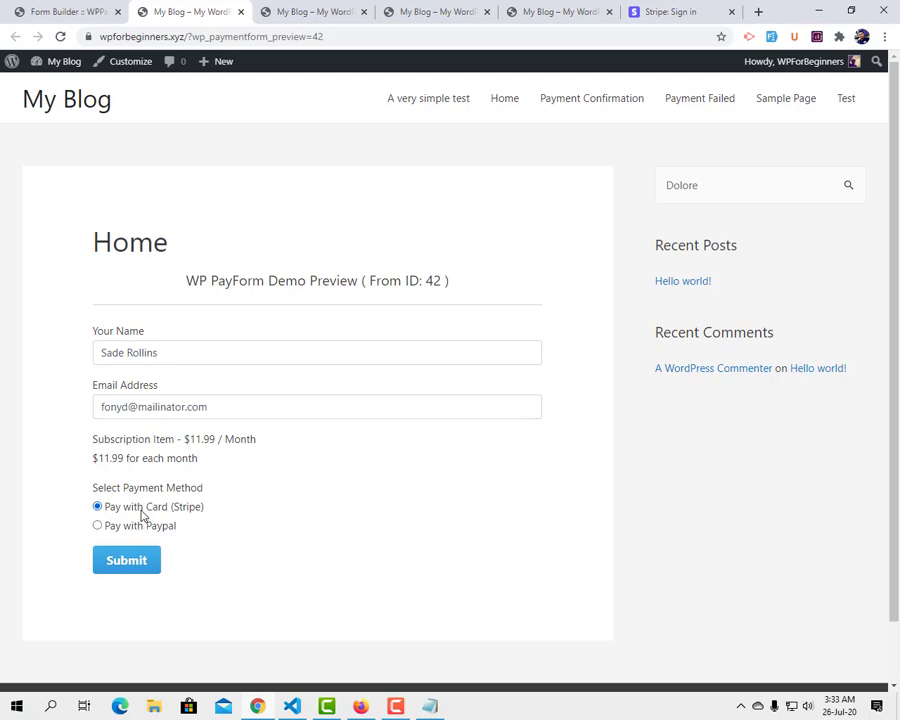
click(149, 564)
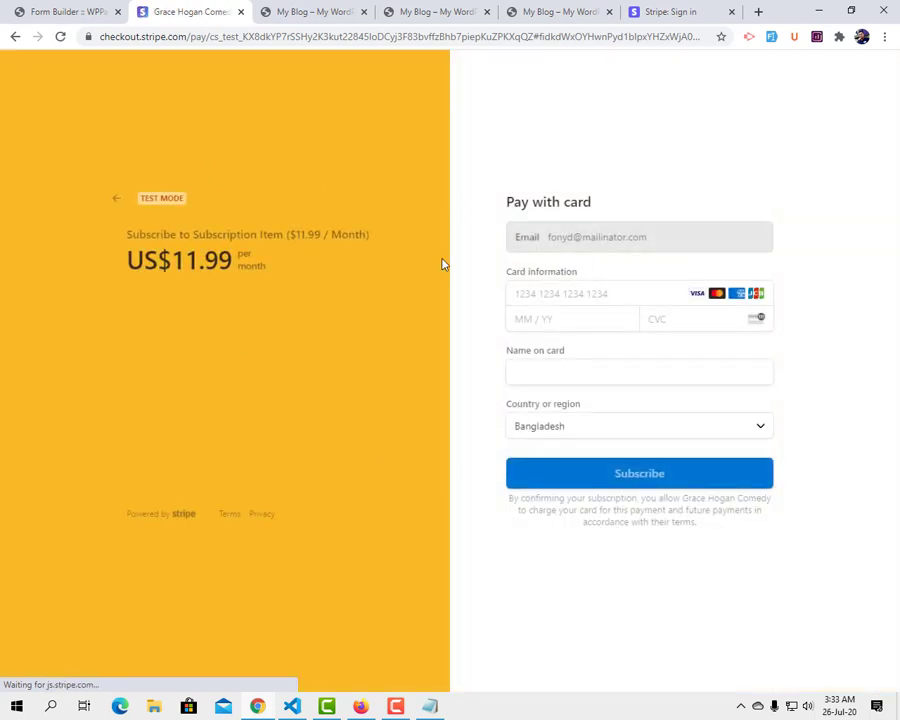
Enter the test card number, expiry date, CVC and cardholder's name on the Stripe checkout page and complete the subscription
click(575, 351)
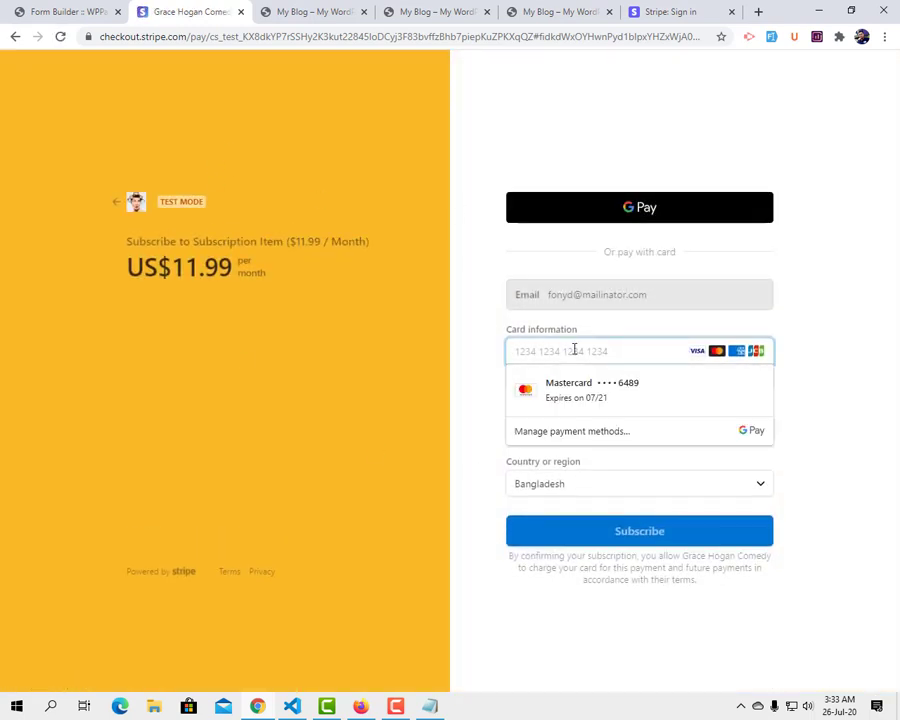
text(4242 4242 4242 4242)
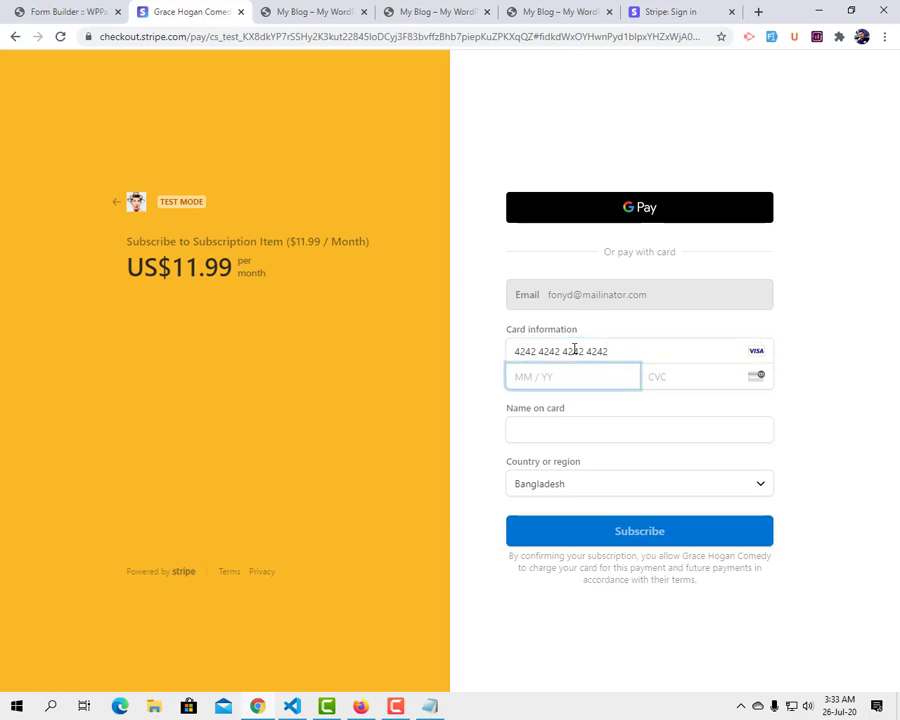
text(02 / 24)
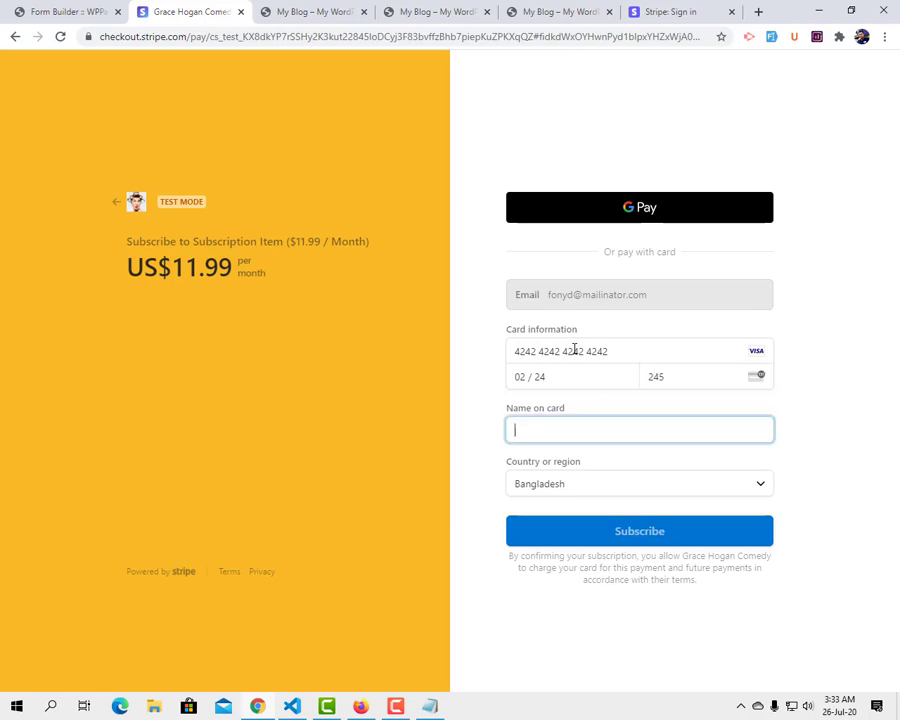
text(Jafor A)
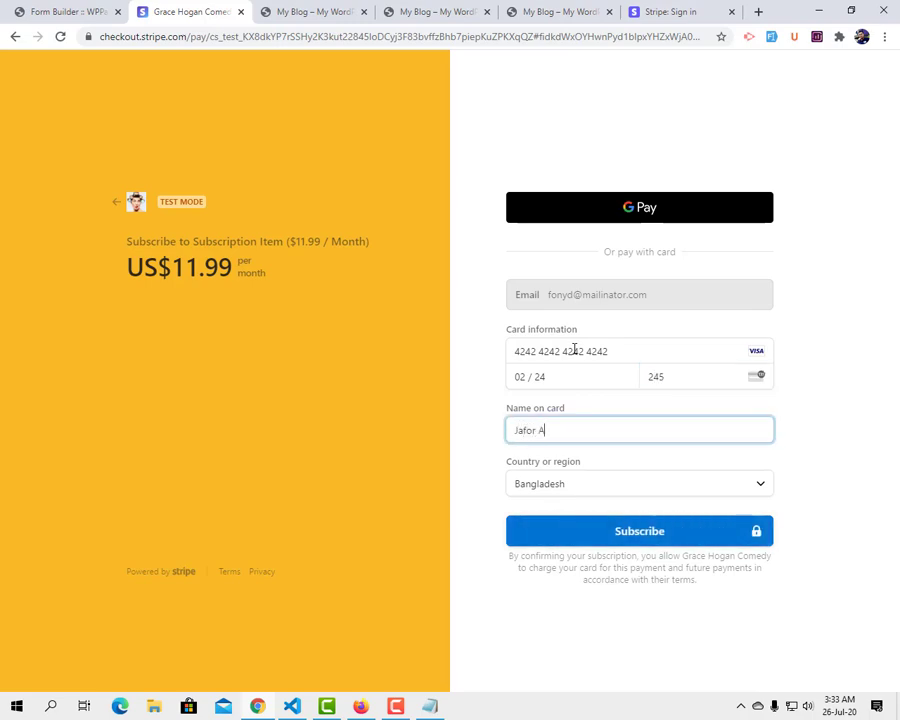
click(660, 540)
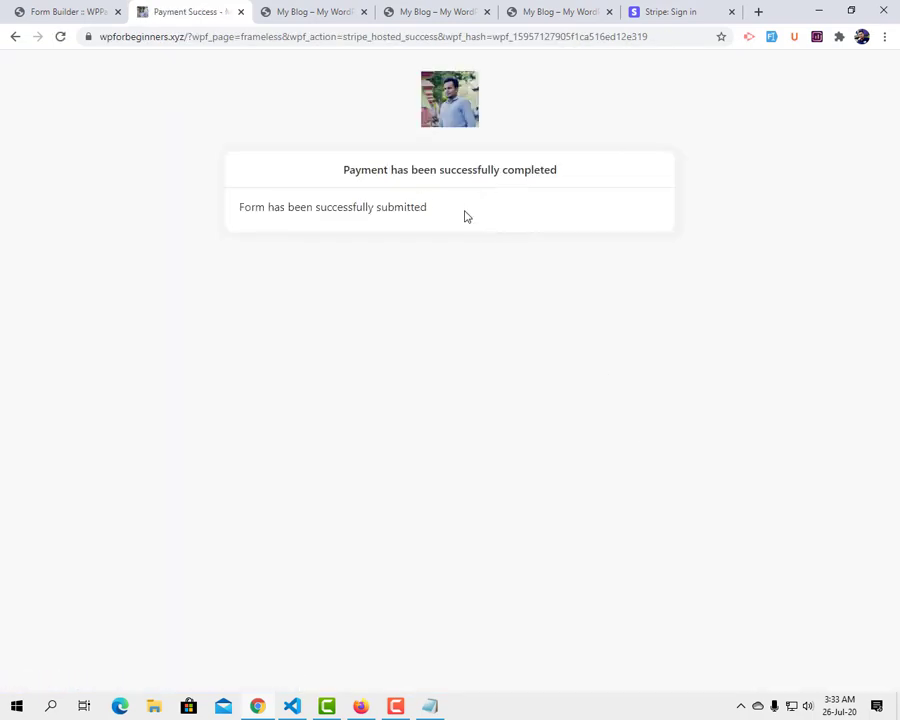
mouse_move(466, 215)
mouse_down()
mouse_move(350, 83)
mouse_move(460, 223)
mouse_up()
click(352, 86)
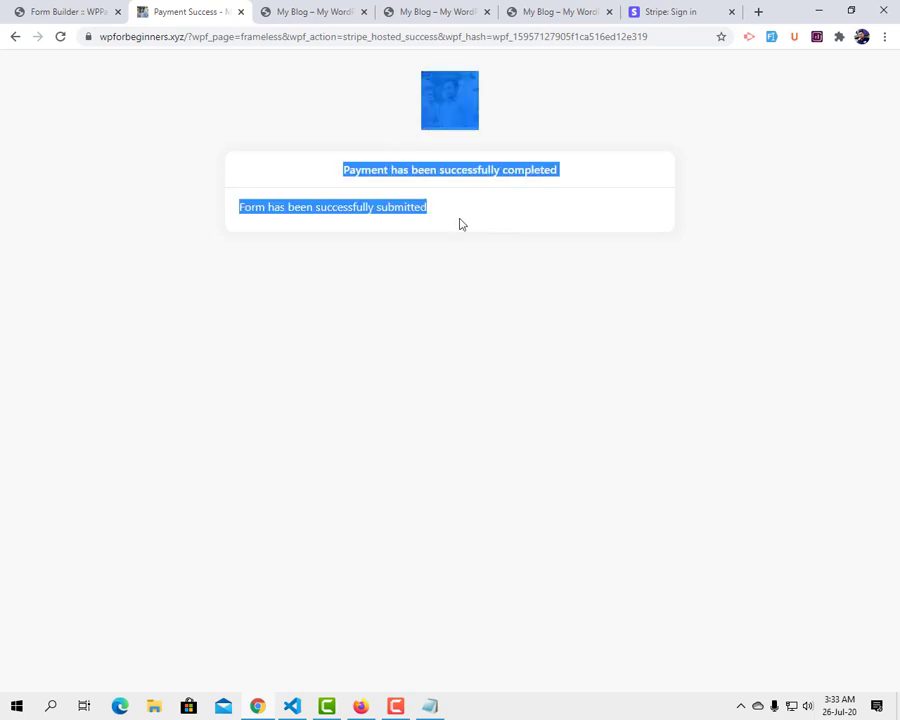
click(460, 224)
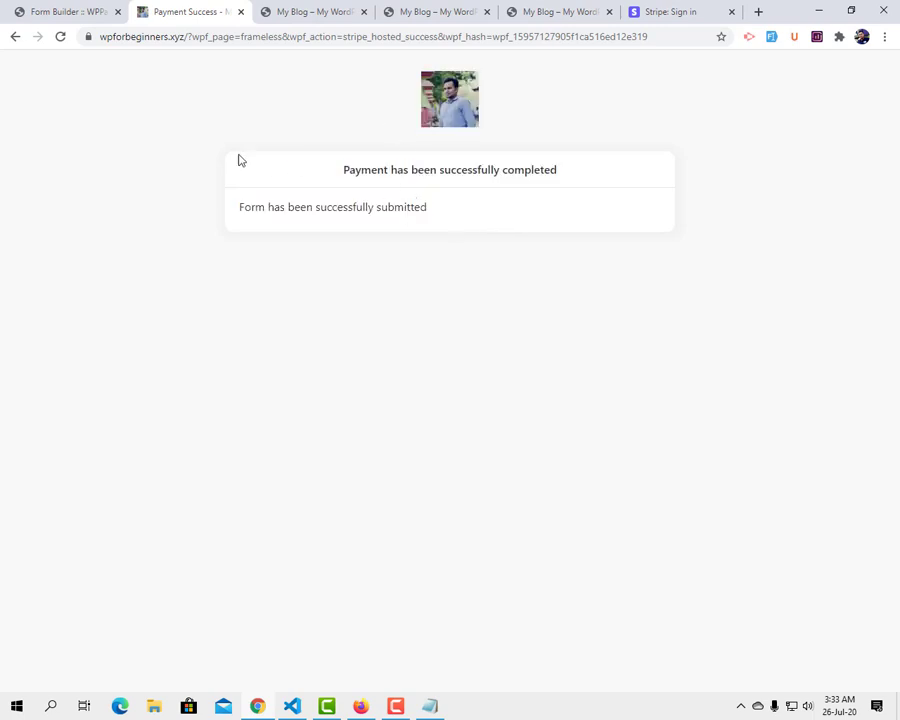
Open the form's entries in WPPayForm and examine each submission's payment status and payment total
click(58, 6)
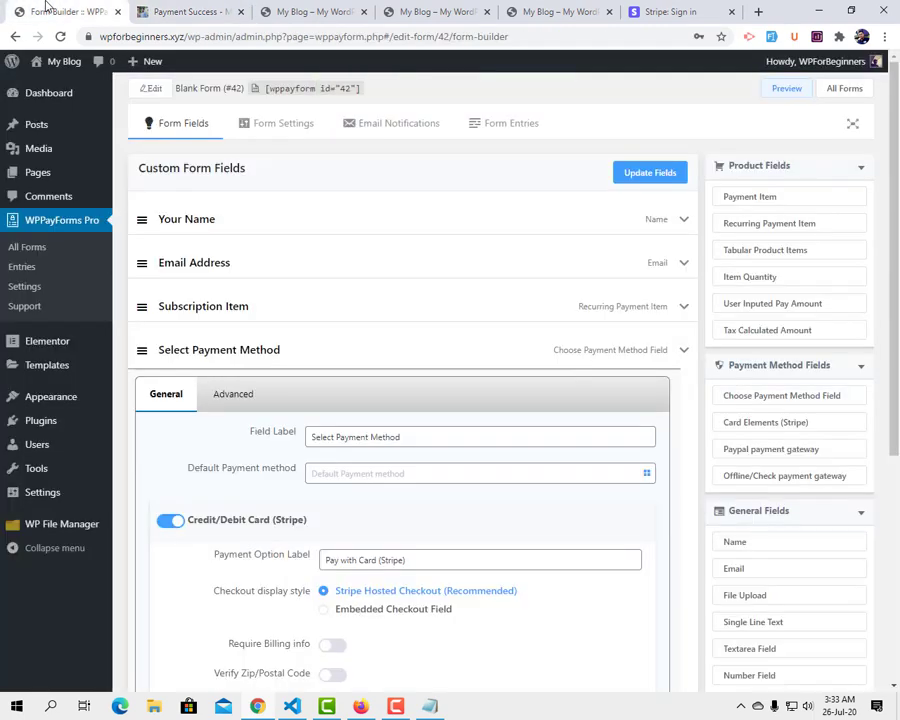
click(684, 350)
click(509, 125)
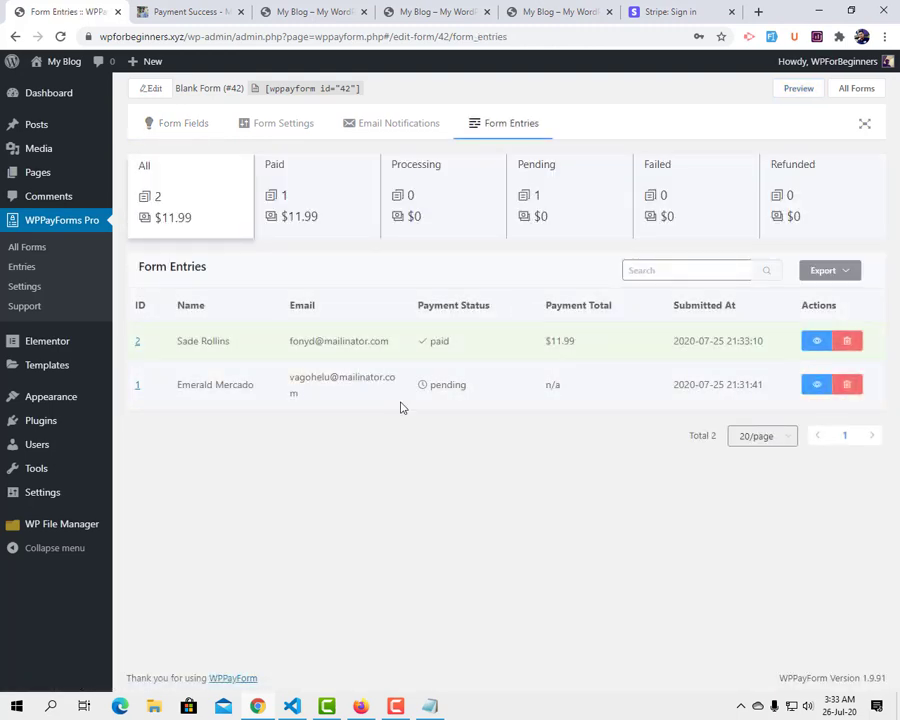
drag(746, 383, 173, 388)
click(283, 471)
drag(765, 384, 253, 382)
click(253, 382)
drag(171, 352, 257, 352)
click(615, 371)
drag(607, 354, 540, 357)
click(541, 351)
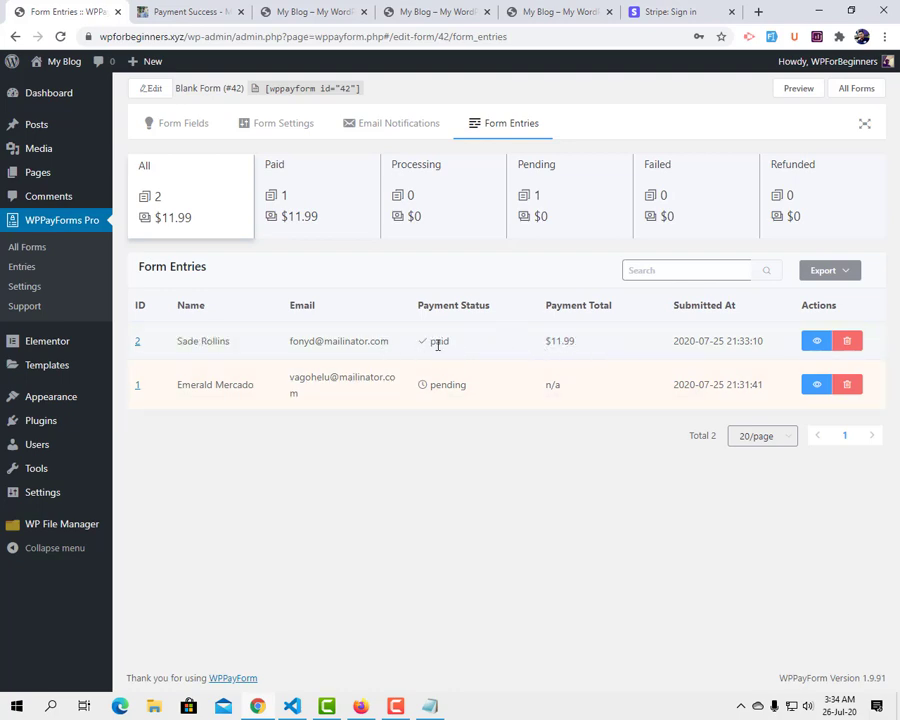
Open the paid submission's entry and examine its payment summary and submitted form data
click(816, 342)
scroll(394, 302, down, 3)
scroll(201, 263, up, 3)
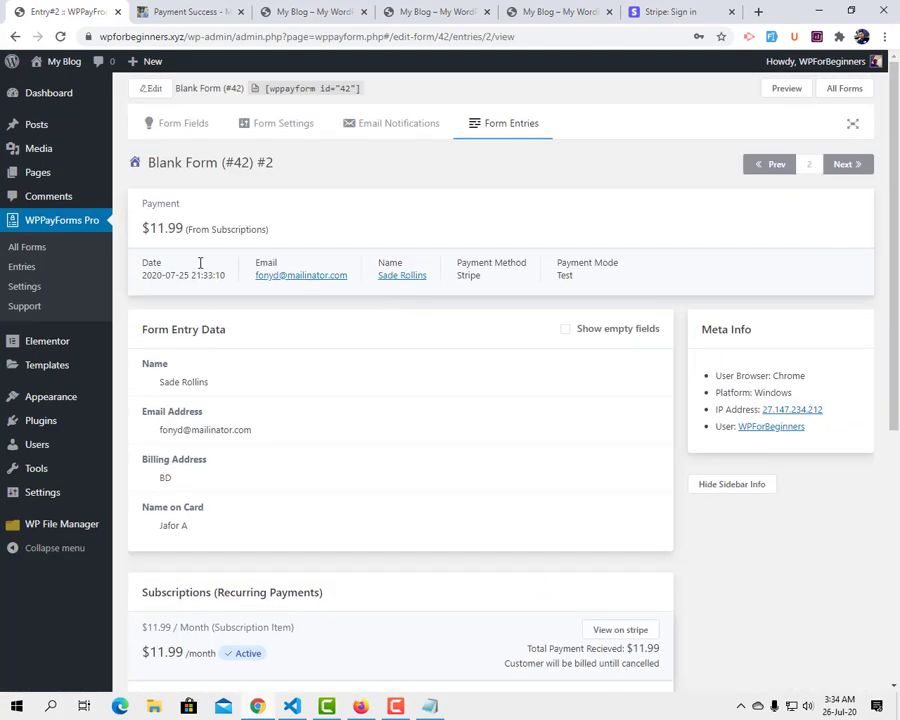
scroll(380, 443, down, 5)
scroll(380, 443, up, 10)
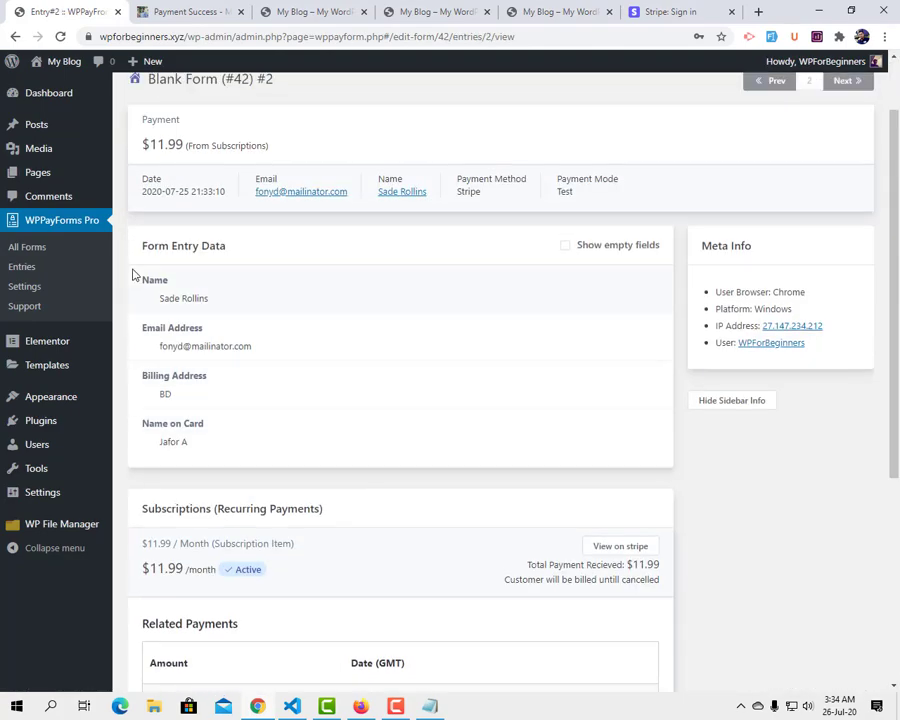
drag(136, 274, 225, 301)
click(310, 350)
scroll(310, 350, down, 5)
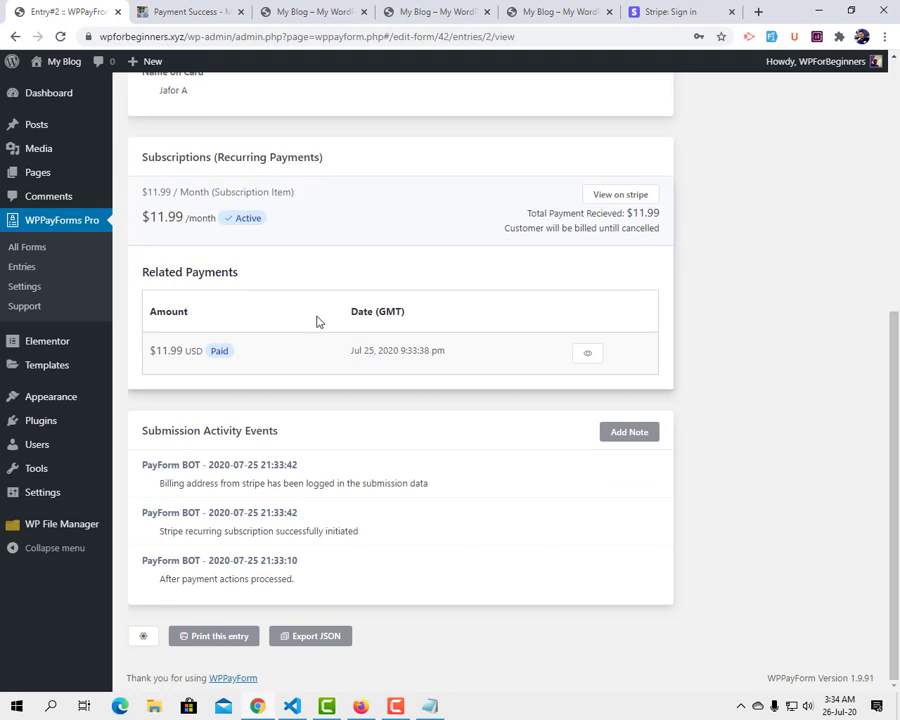
Examine the entry's recurring subscription, related payments and submission activity events
drag(143, 188, 544, 346)
click(544, 348)
mouse_move(321, 585)
mouse_down()
mouse_move(227, 531)
mouse_move(142, 435)
mouse_move(333, 588)
mouse_up()
click(142, 435)
click(443, 578)
scroll(443, 578, up, 5)
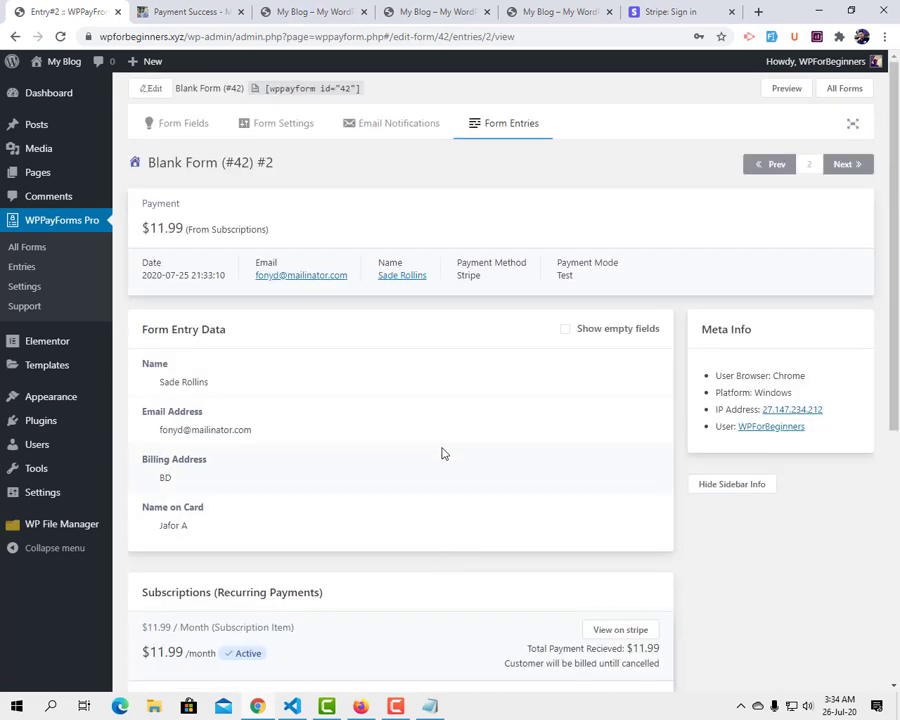
Enable the form's Admin Email Notification and open it for editing
click(403, 133)
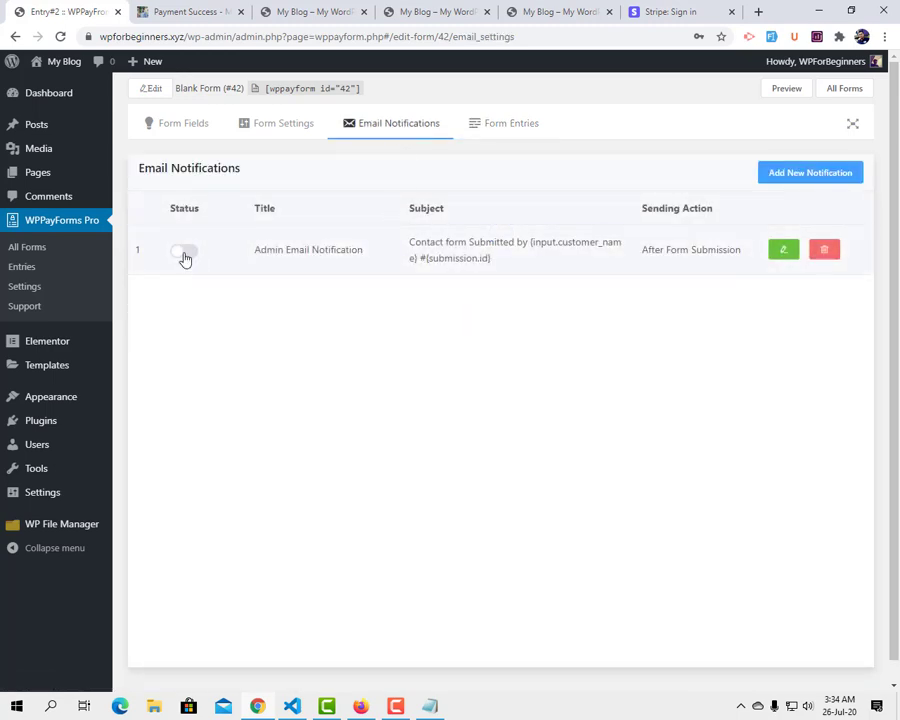
click(185, 253)
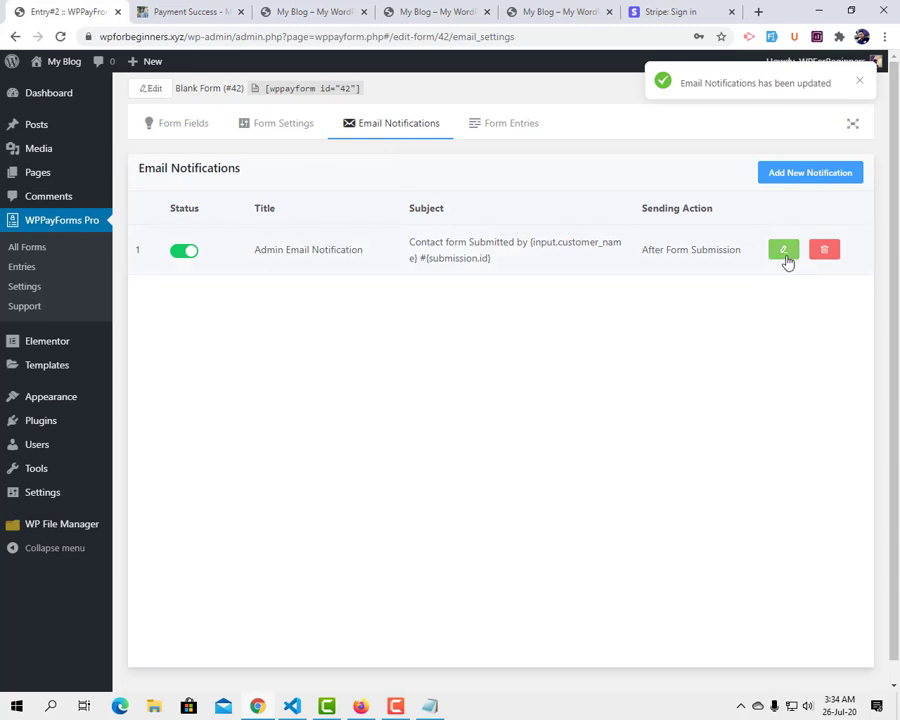
click(784, 250)
click(374, 280)
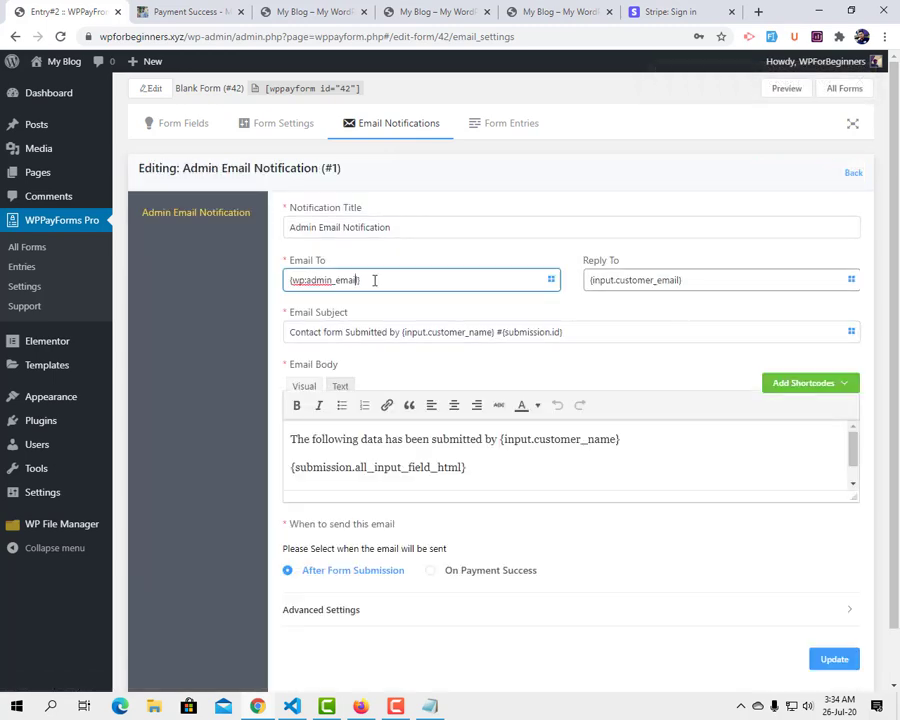
drag(374, 280, 269, 283)
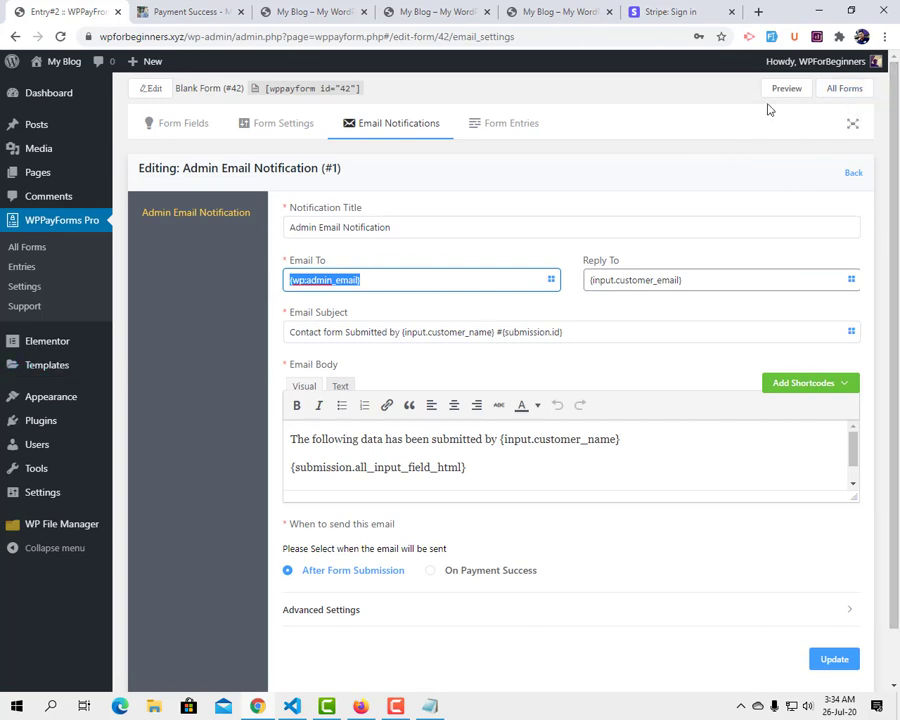
click(393, 280)
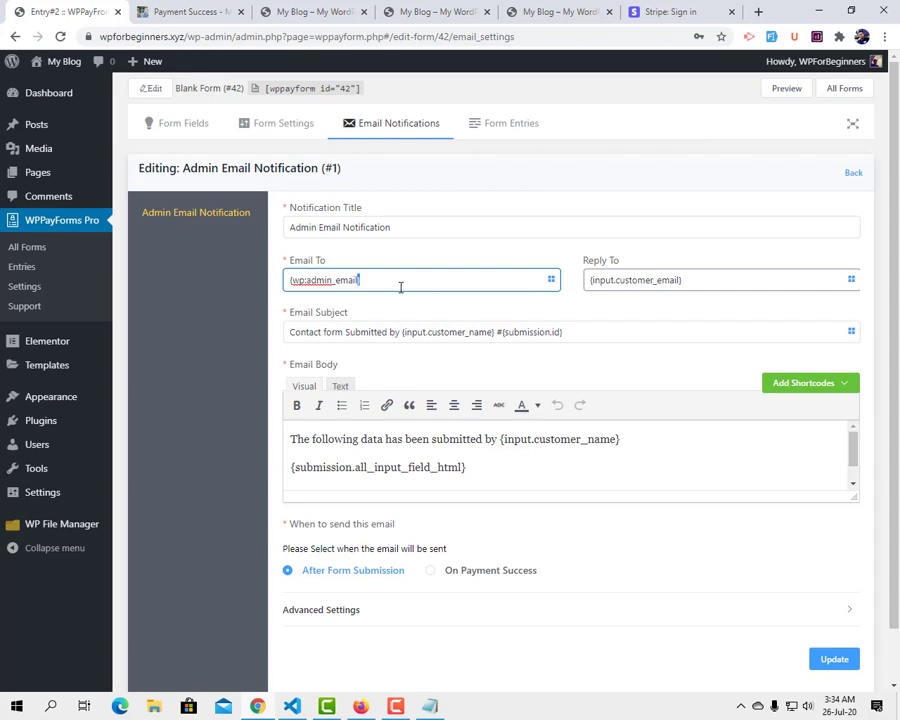
key(ctrl+a)
text(asd)
key(ctrl+z)
Examine the notification's Reply To, subject and body, comparing Reply To with the email field in the form preview
click(742, 289)
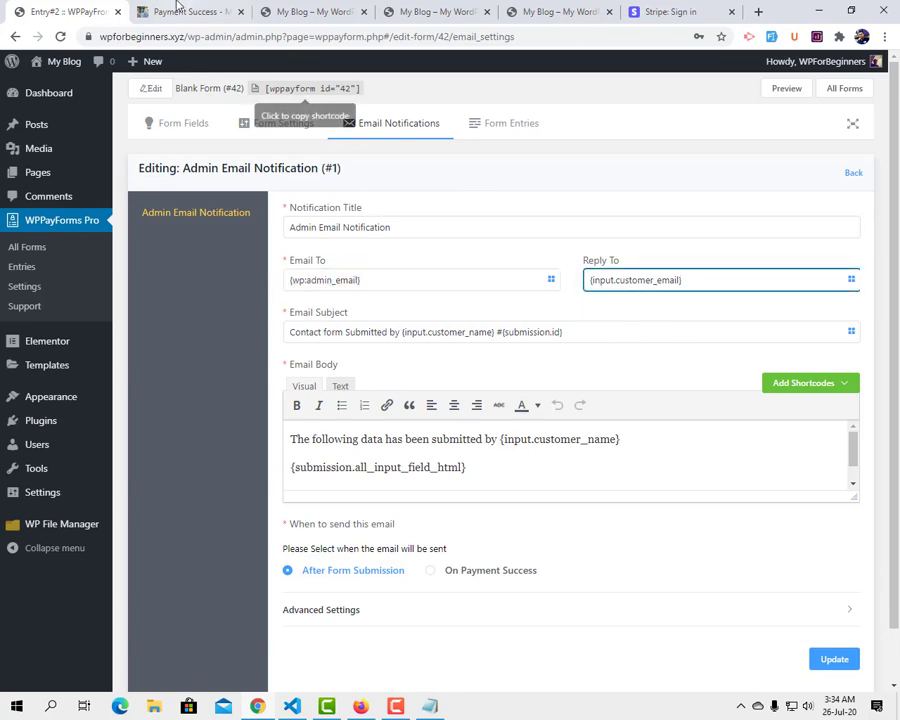
click(135, 8)
click(16, 37)
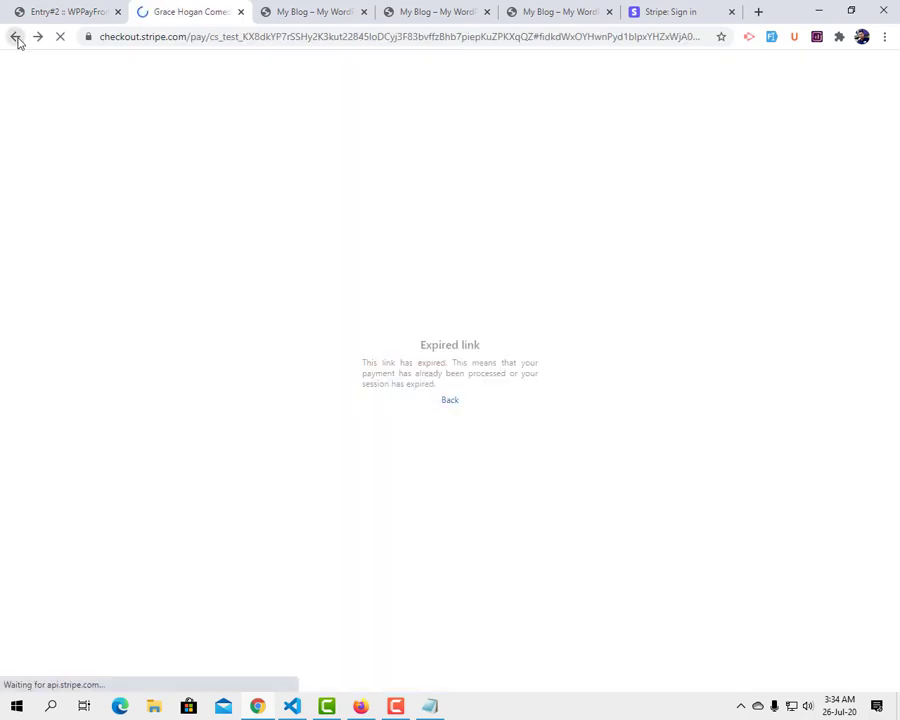
click(16, 37)
double_click(183, 406)
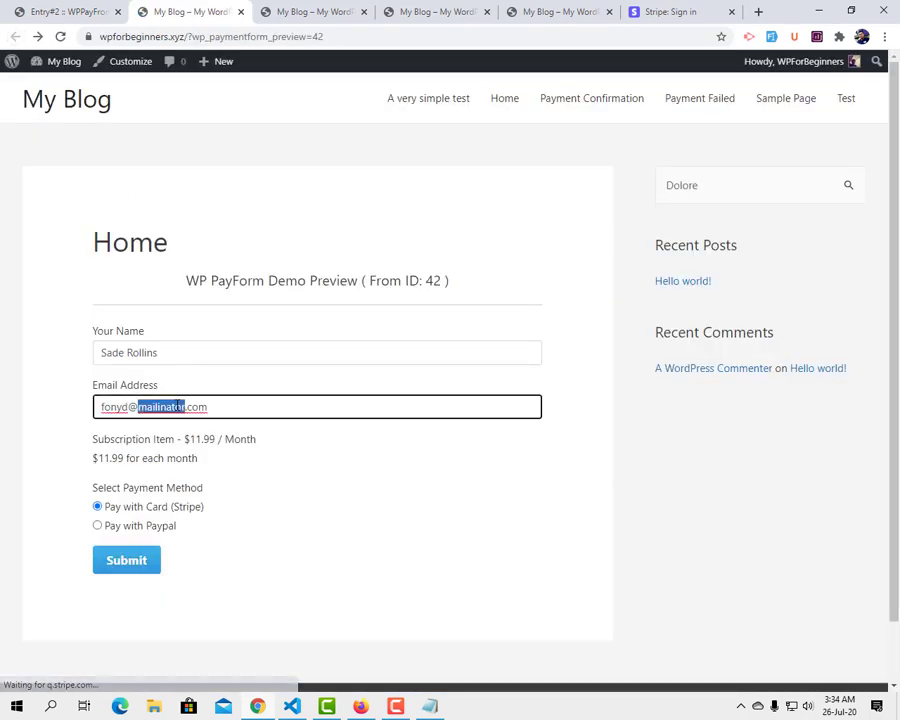
click(66, 10)
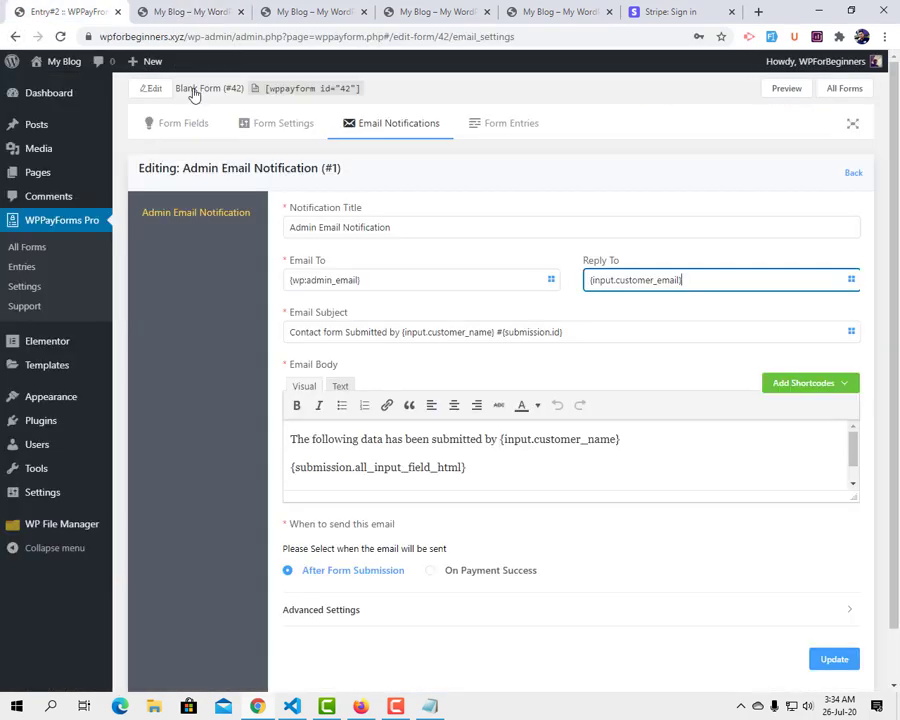
click(591, 330)
click(523, 457)
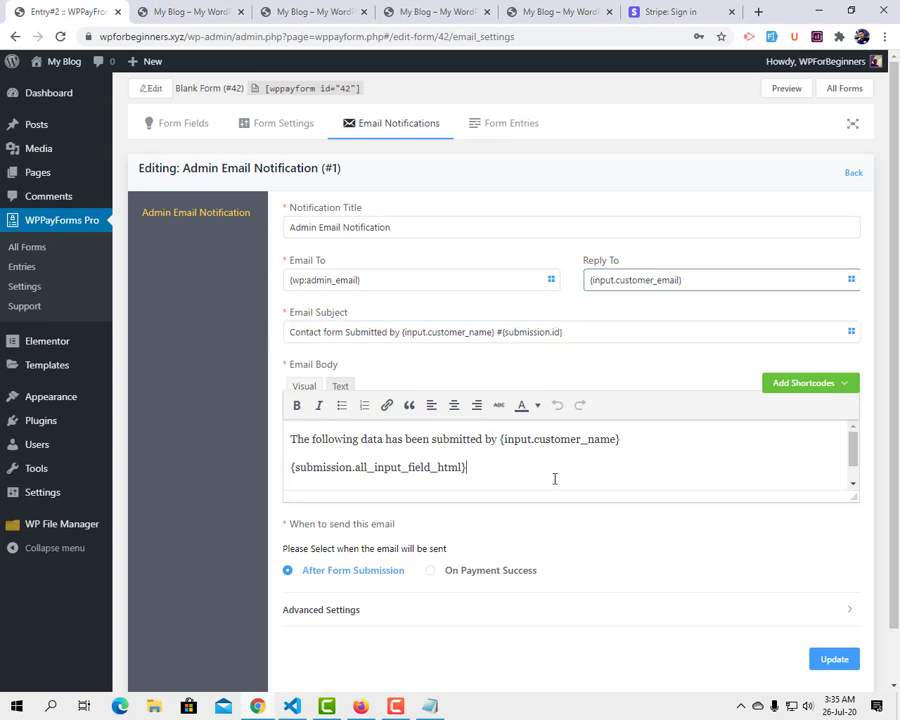
drag(554, 479, 291, 439)
click(541, 481)
text(Form Page URL: {wp:post_url})
scroll(646, 580, down, 1)
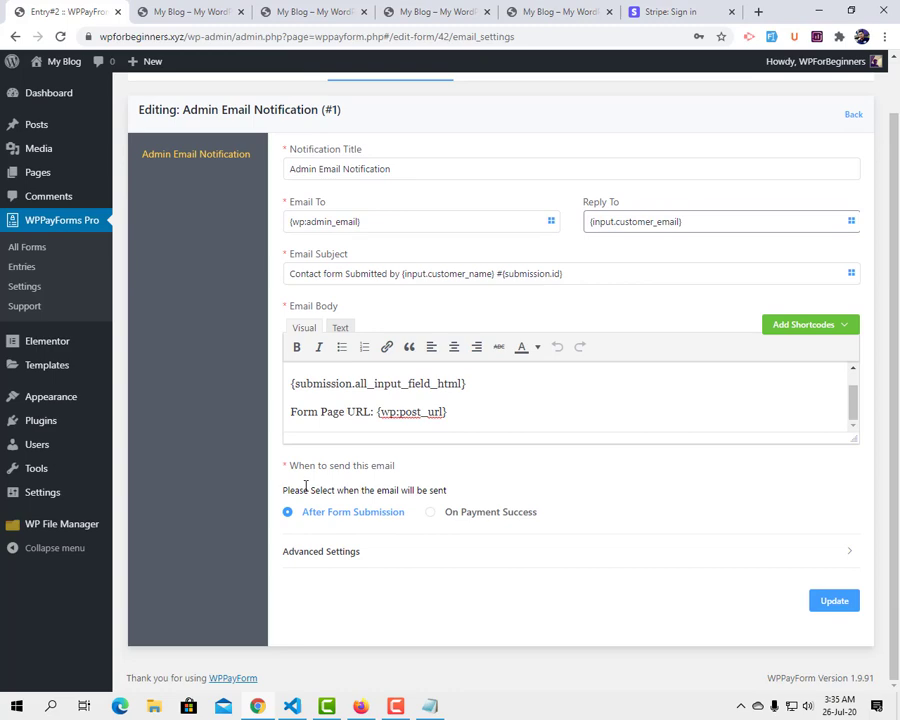
Set the admin notification to be sent On Payment Success and update it
click(476, 515)
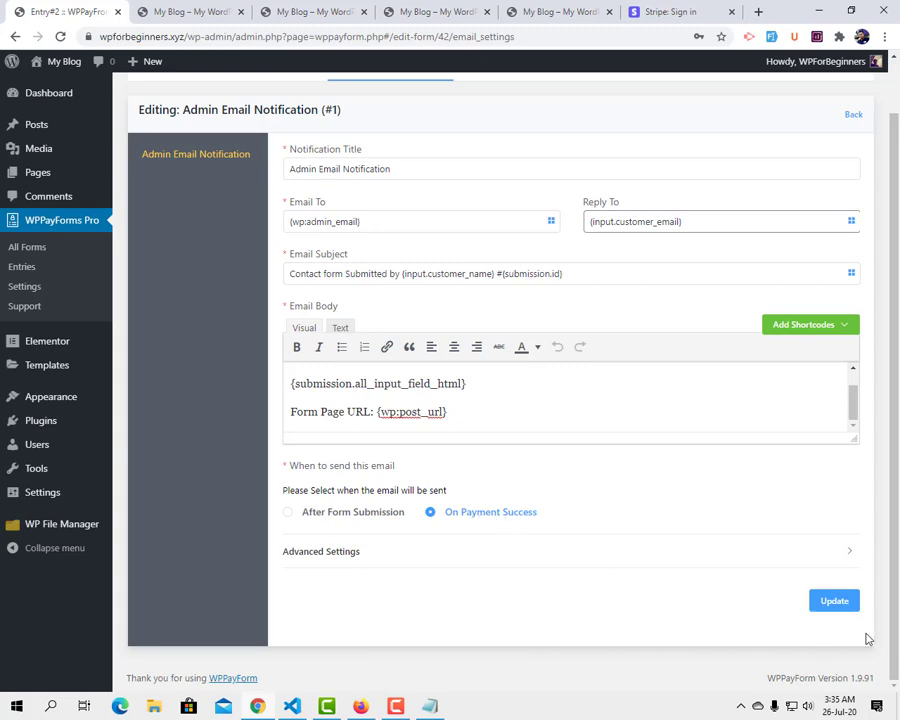
click(835, 604)
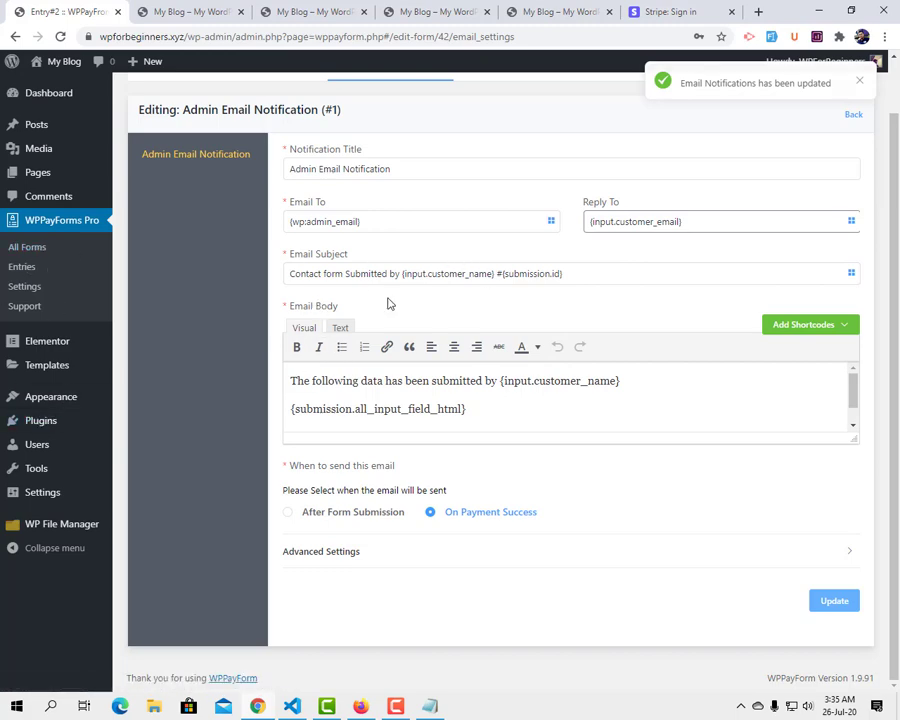
scroll(516, 315, up, 1)
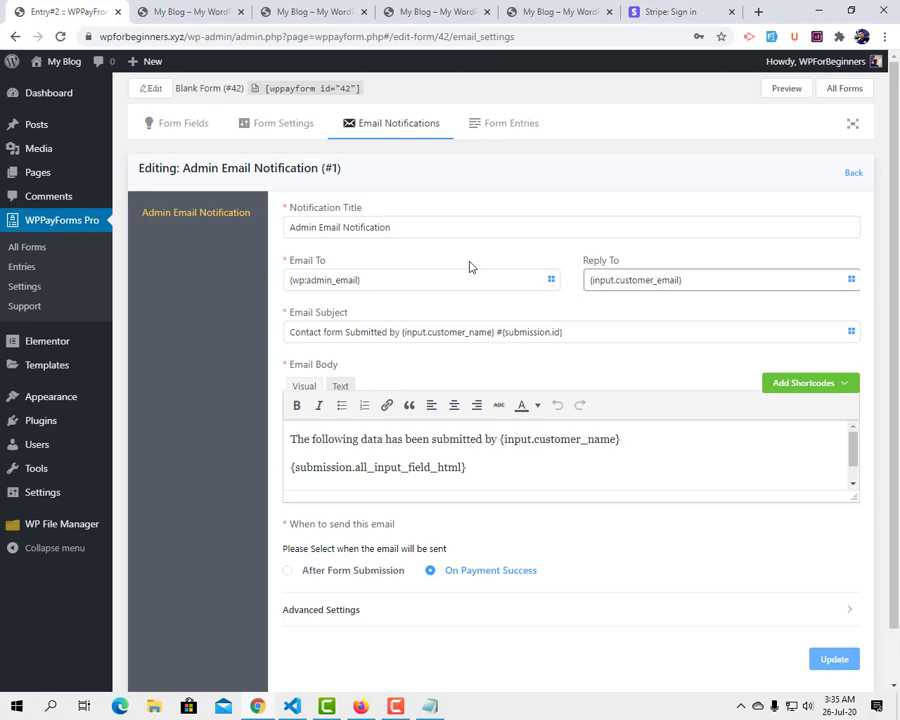
Delete the recurring Subscription Item field from the form in the form builder
click(186, 122)
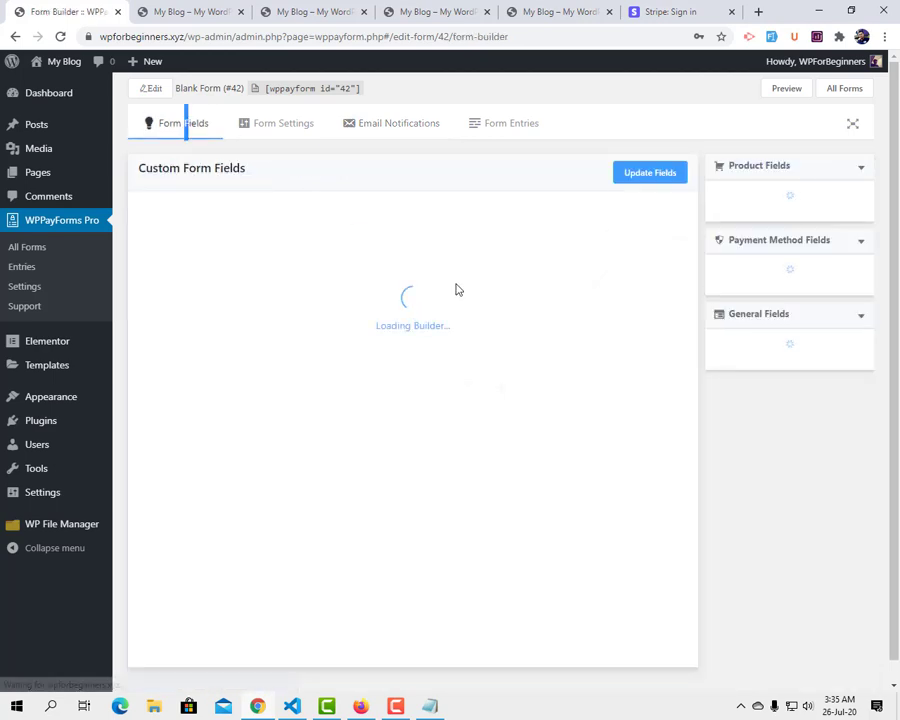
click(686, 306)
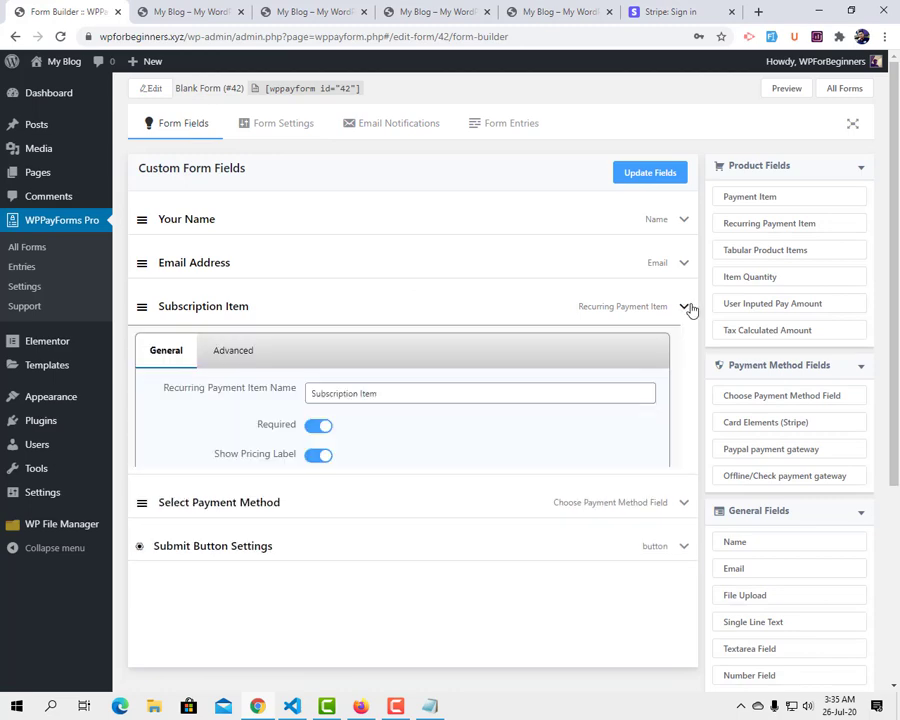
scroll(470, 468, down, 3)
click(576, 606)
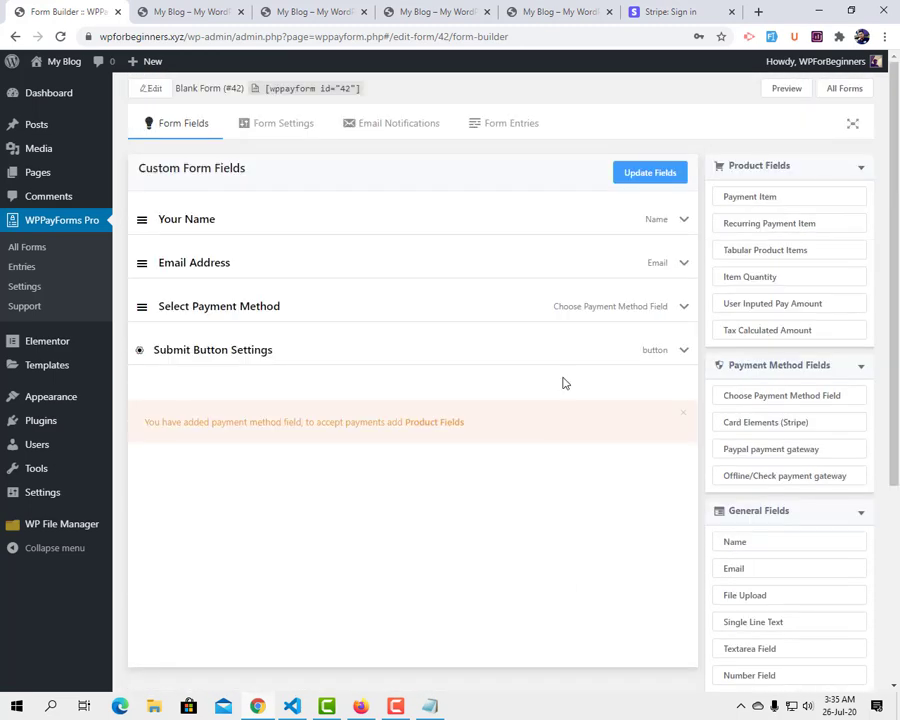
Add a Payment Item field between Email Address and Select Payment Method, with a one-time payment amount of 100.00
drag(804, 201, 386, 330)
click(685, 308)
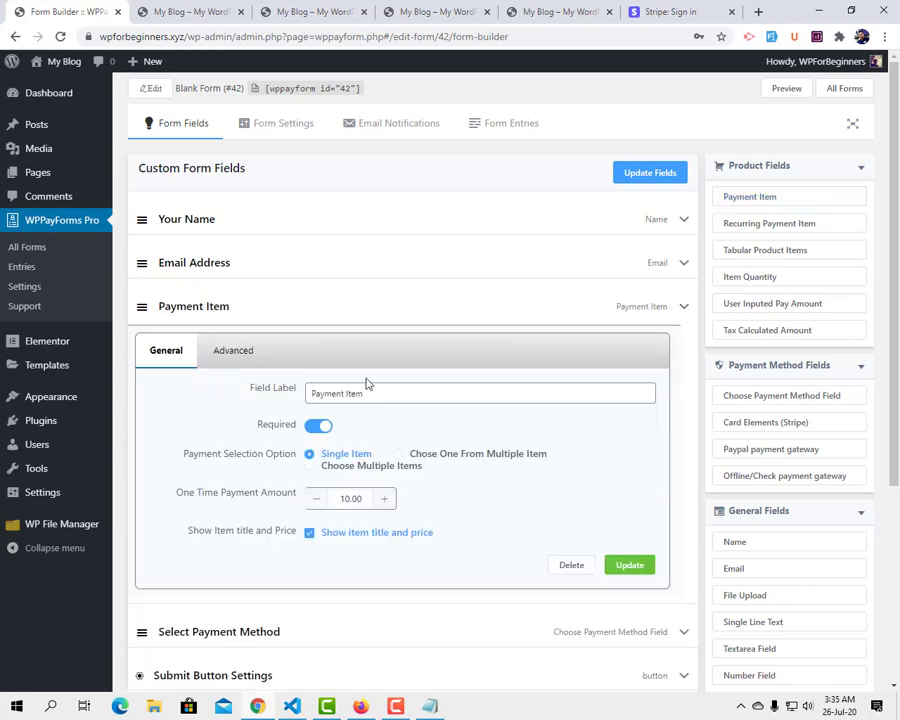
scroll(366, 395, down, 1)
click(342, 428)
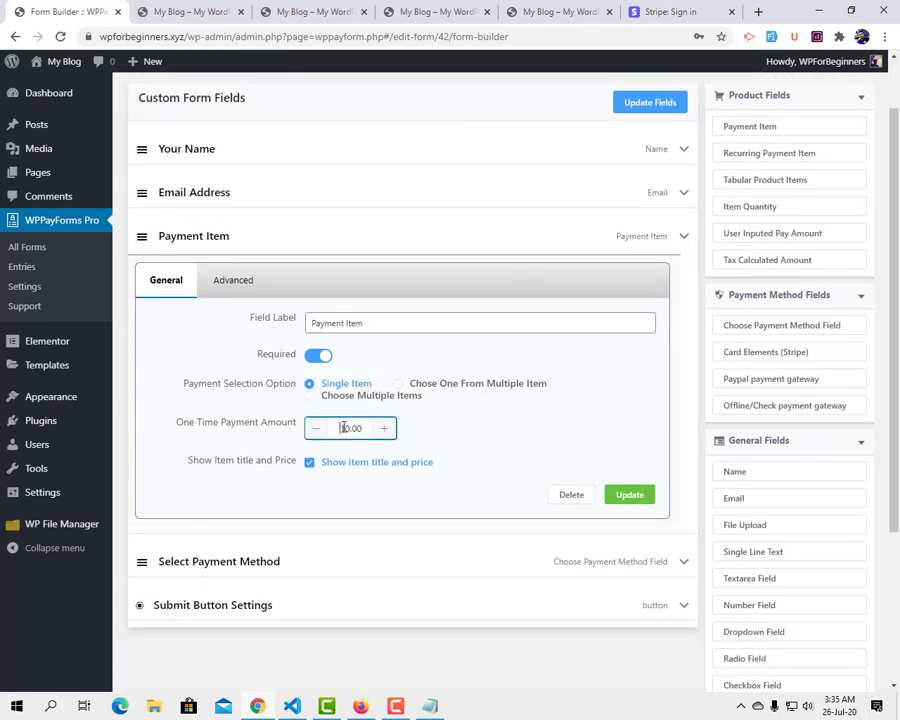
text(0)
Change the payment item's field label to "My Ebook"
click(394, 321)
key(ctrl+a)
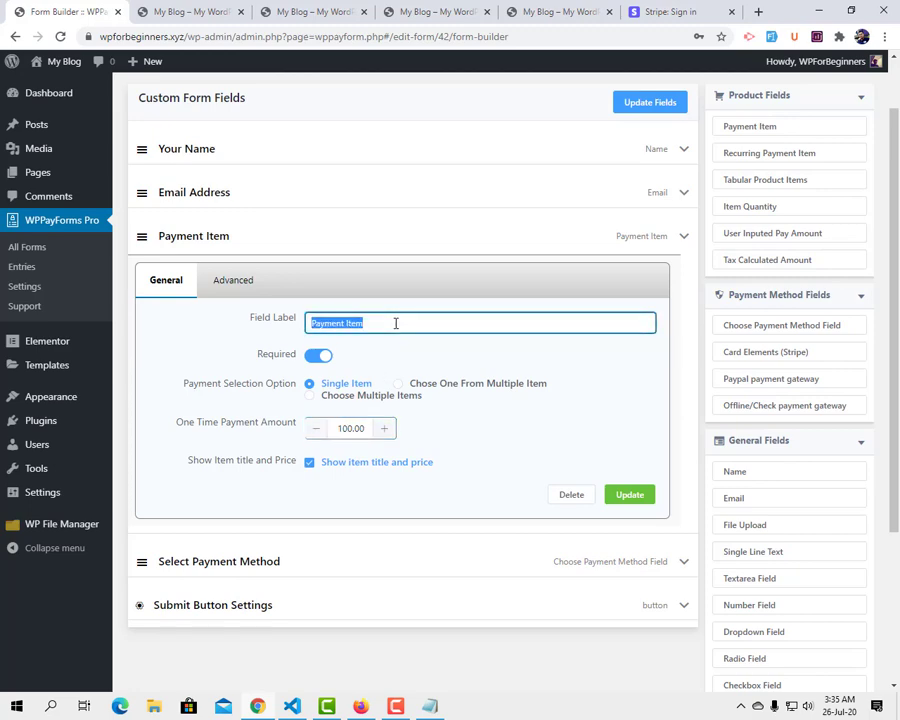
text(My E)
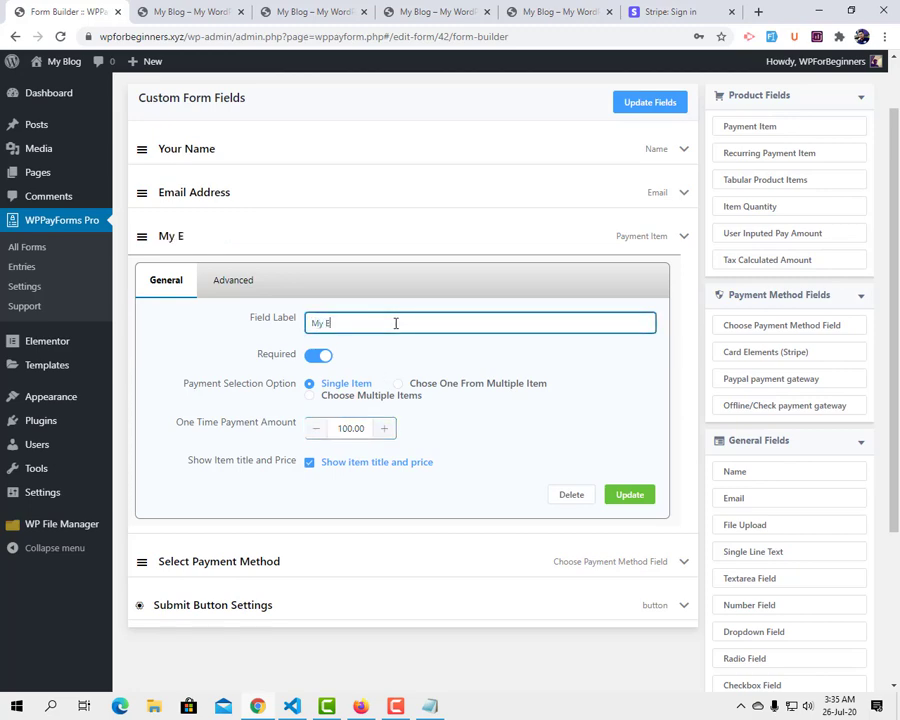
text(book)
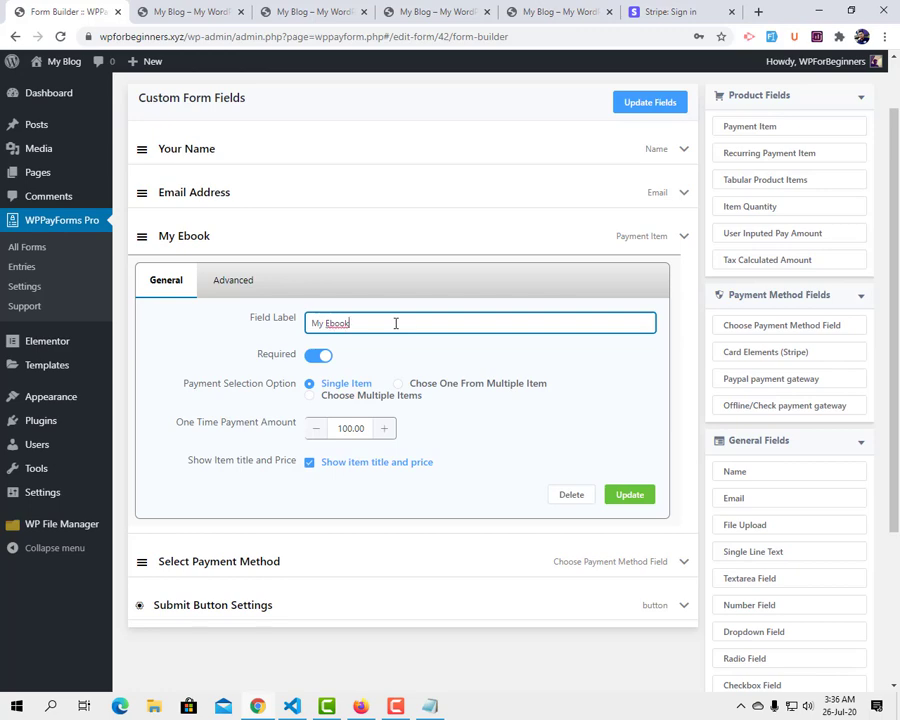